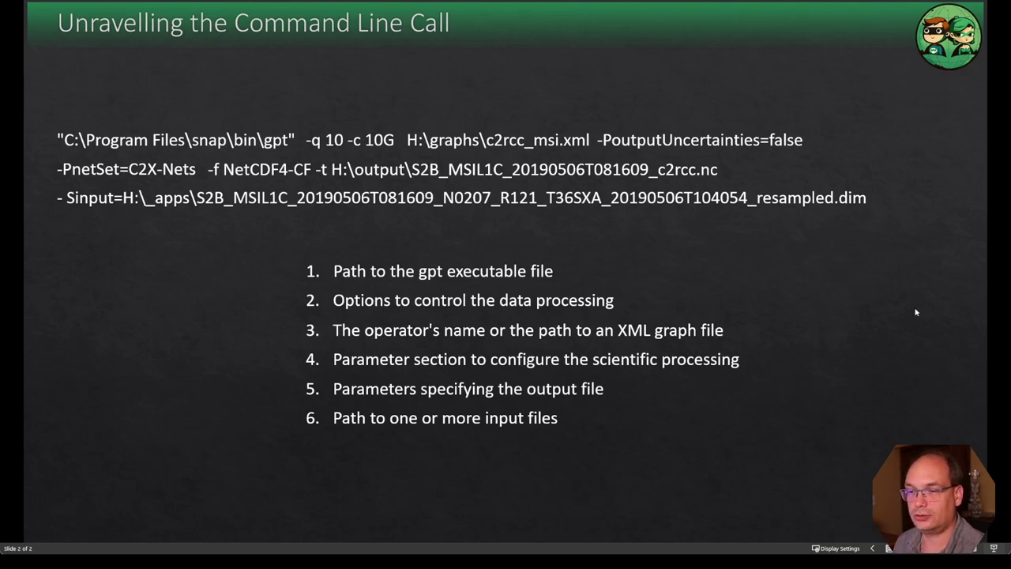
Step: Colour-code the executable path, options, parameters, output and input file parts in sequence
key("Right")
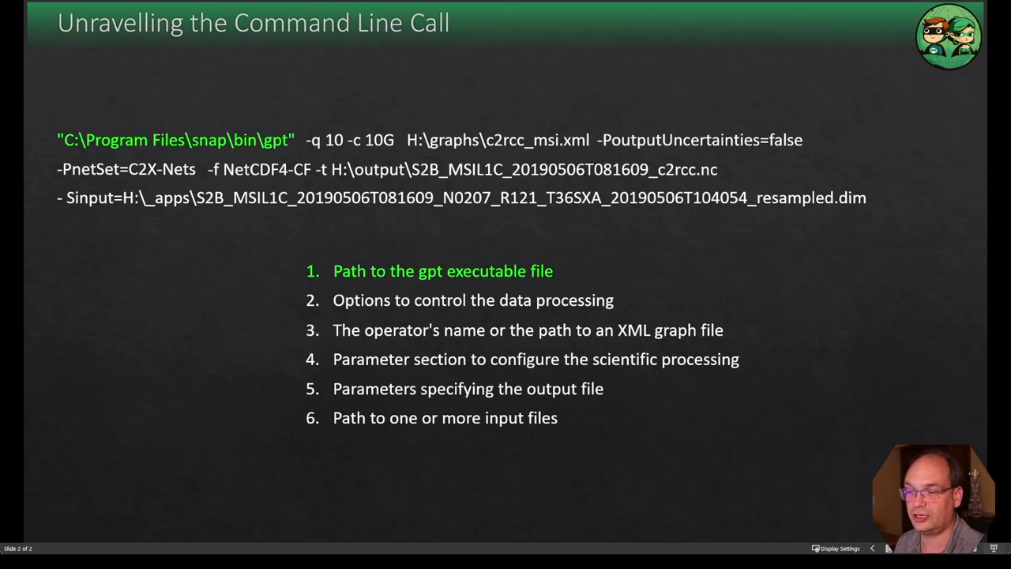
key("Right")
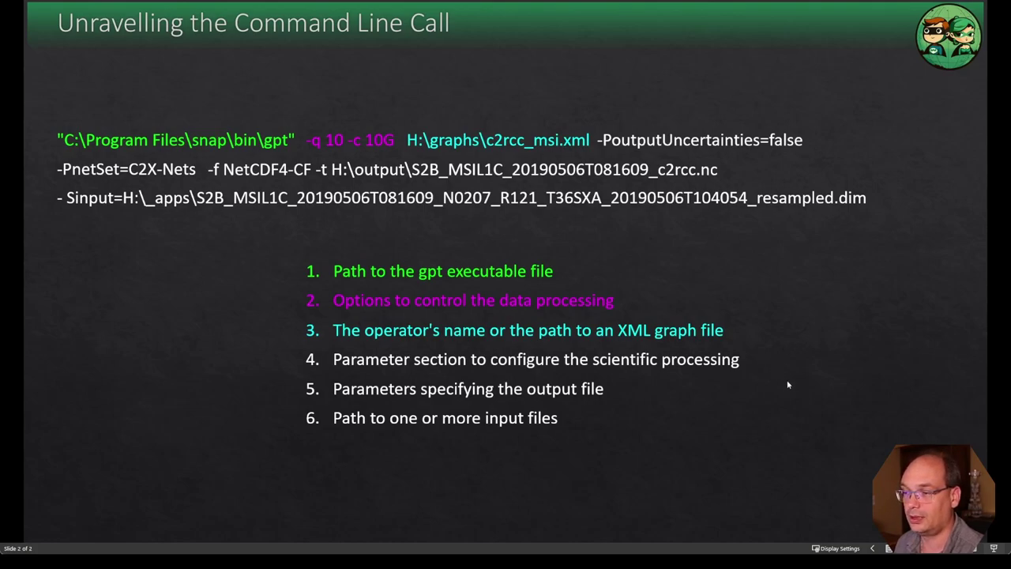
left_click(814, 429)
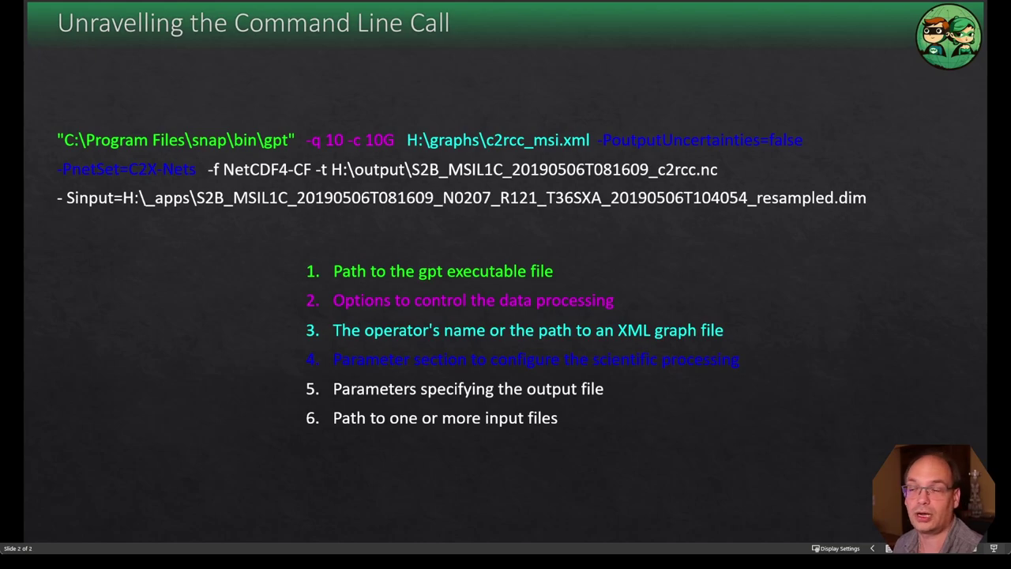
key("Right")
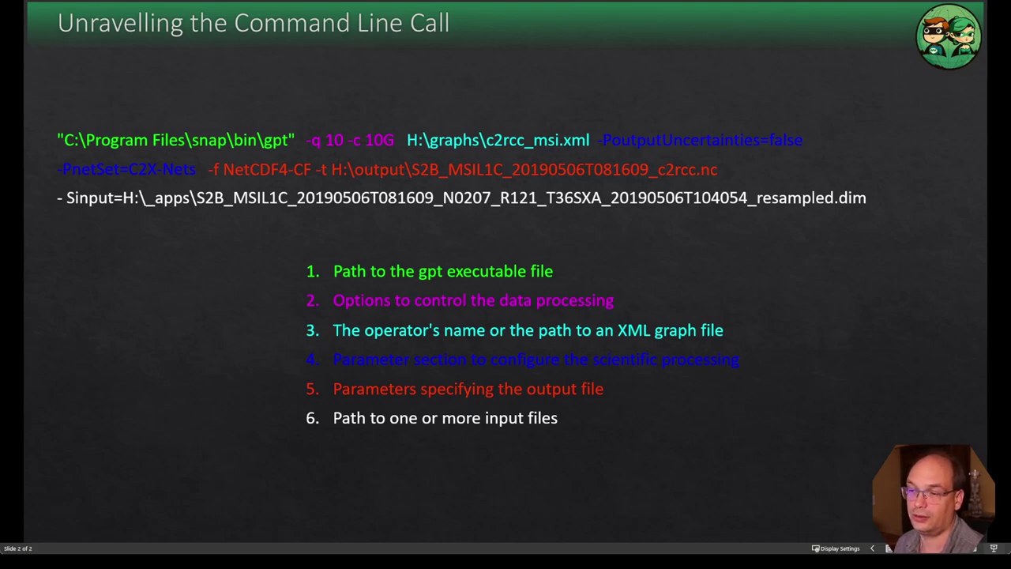
left_click(845, 434)
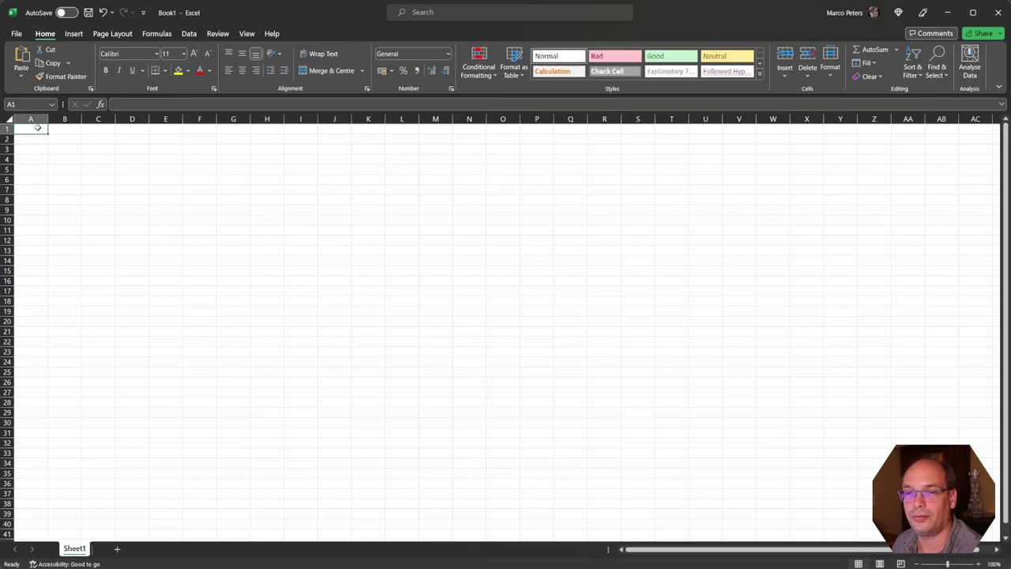
Step: Enter the labels 'GPT Executable', 'XML File' and 'Out Dir' into cells A1 to A3
double_click(37, 127)
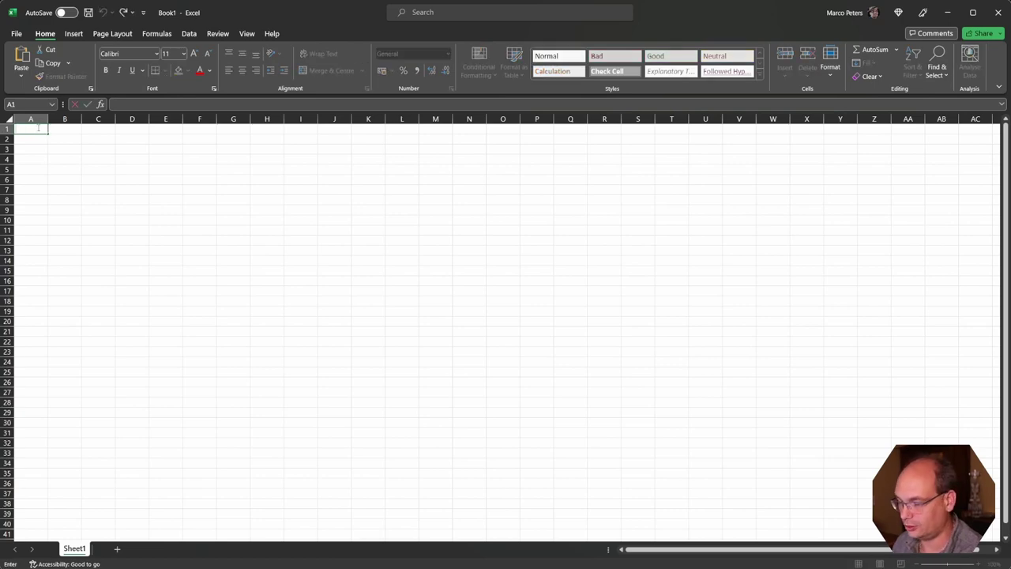
type("GPT")
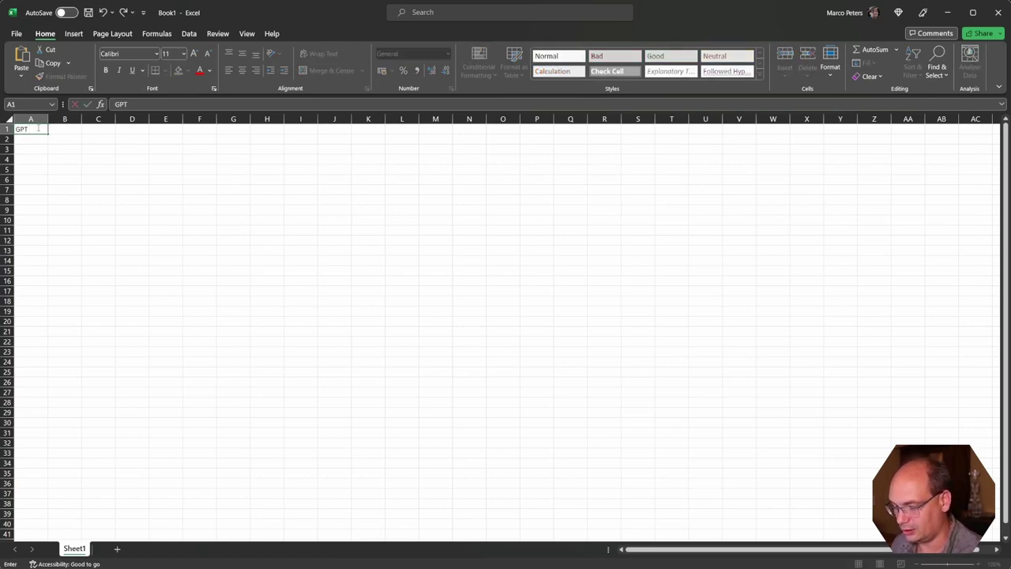
type(" Exe")
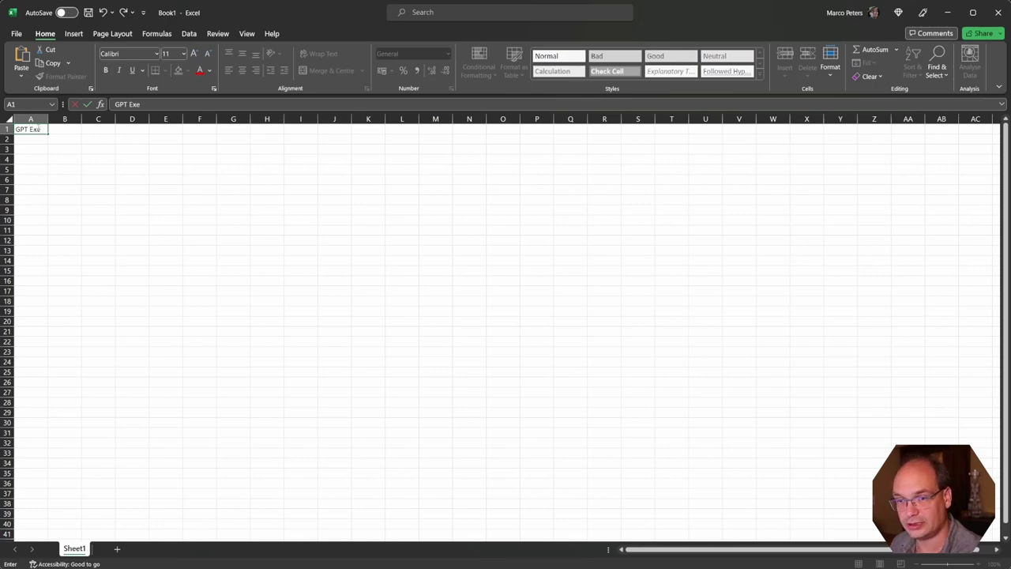
type("cutable")
key("Return")
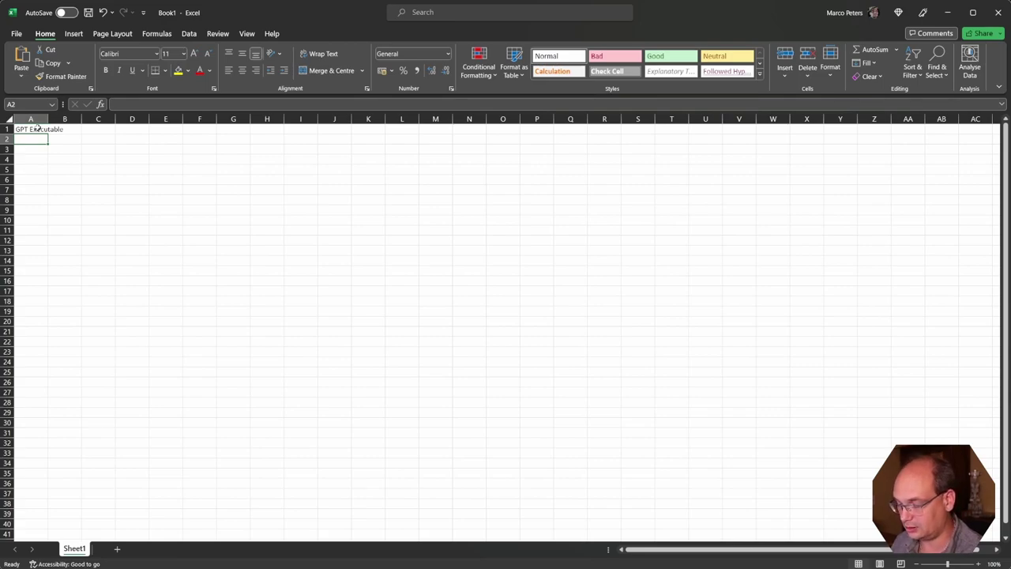
type("XML")
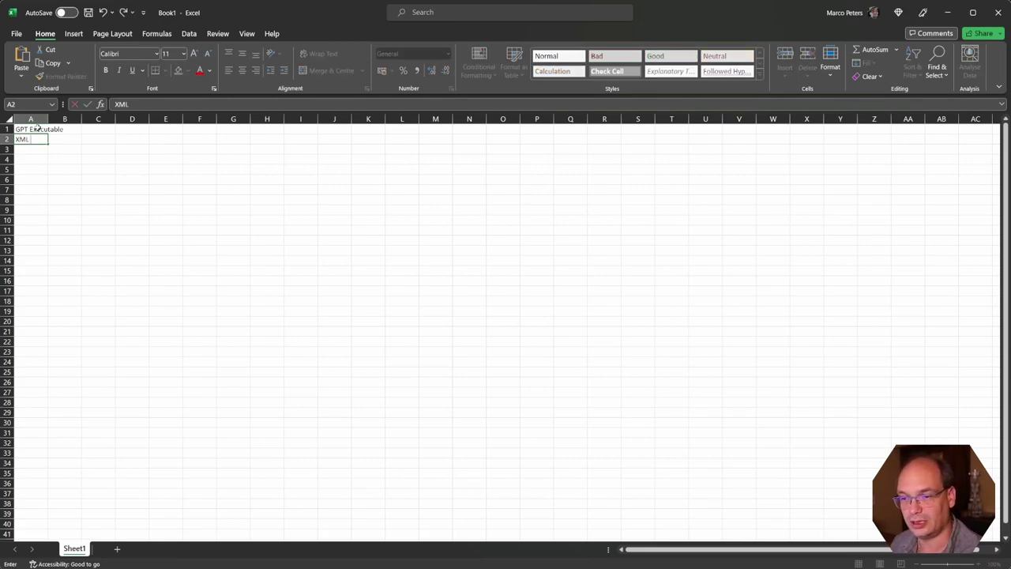
type(" File")
key("Return")
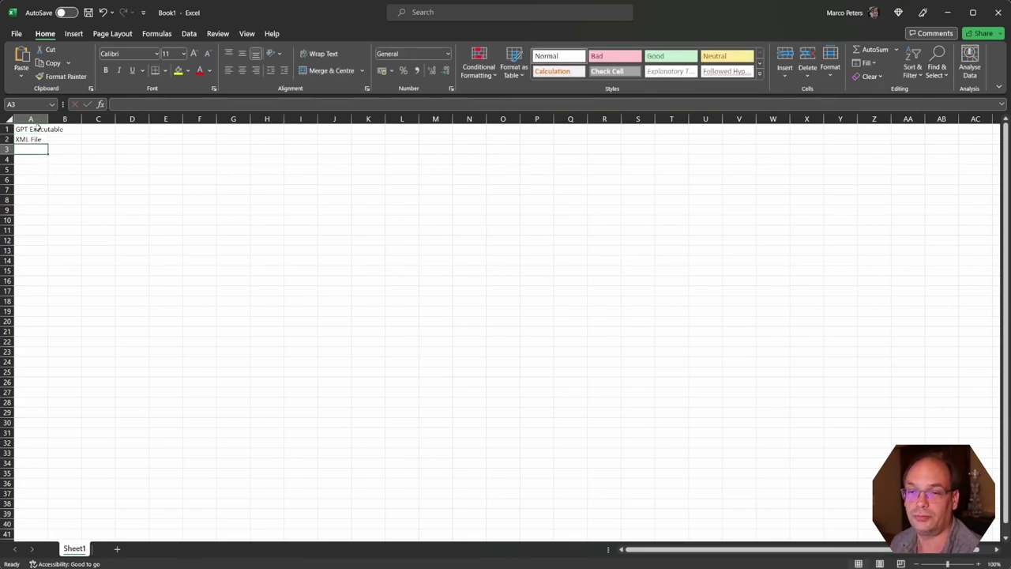
type("Out Dir")
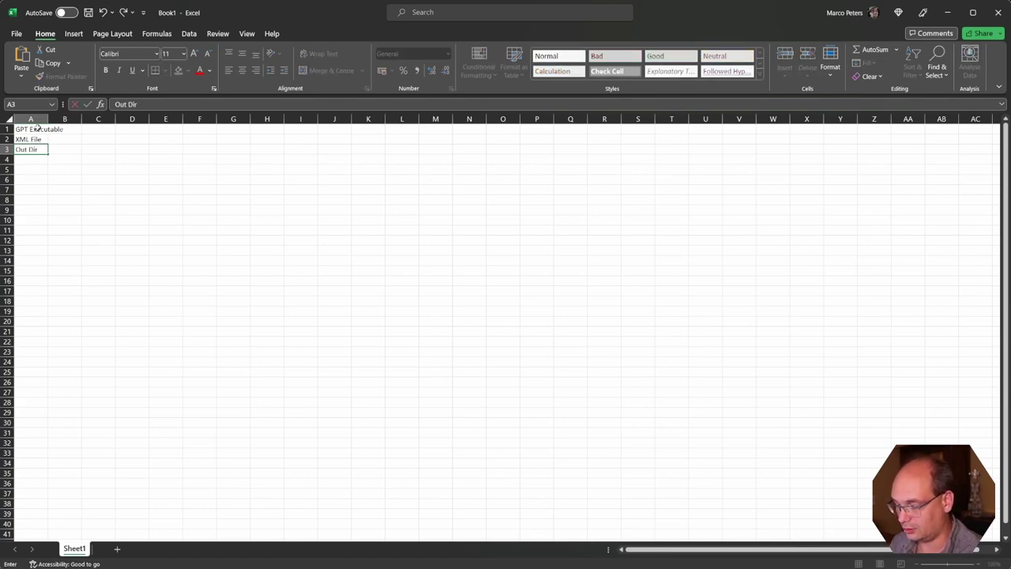
key("Return")
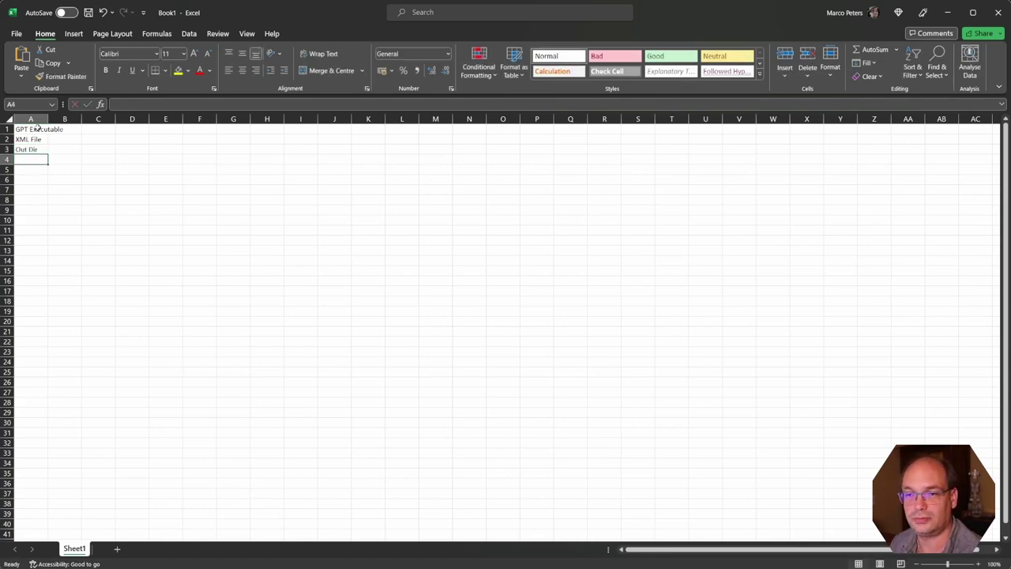
Step: Auto-fit column A and paste the gpt.exe, c2rcc_olci.xml and garda out paths into B1:B3
double_click(48, 119)
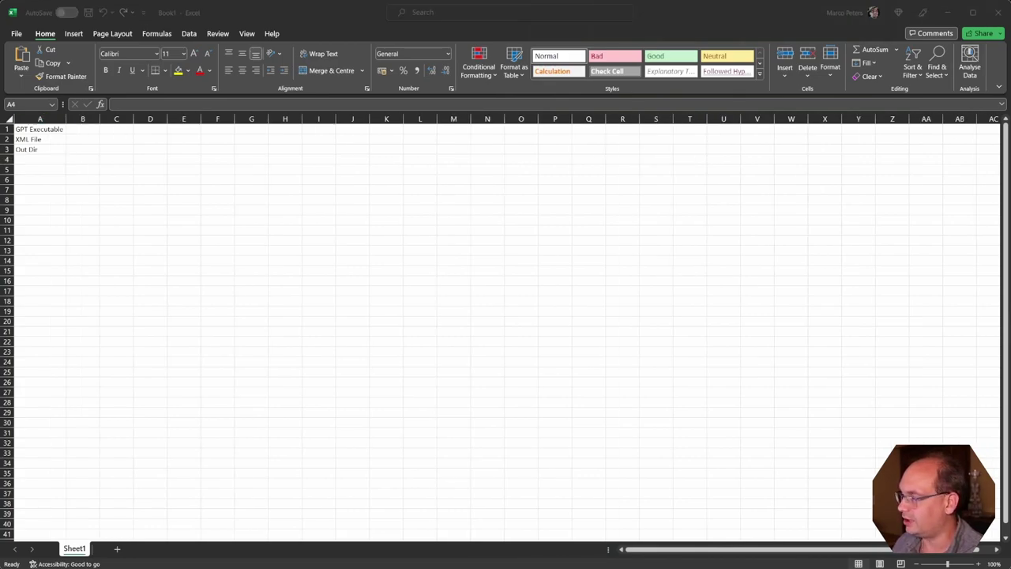
left_click(87, 129)
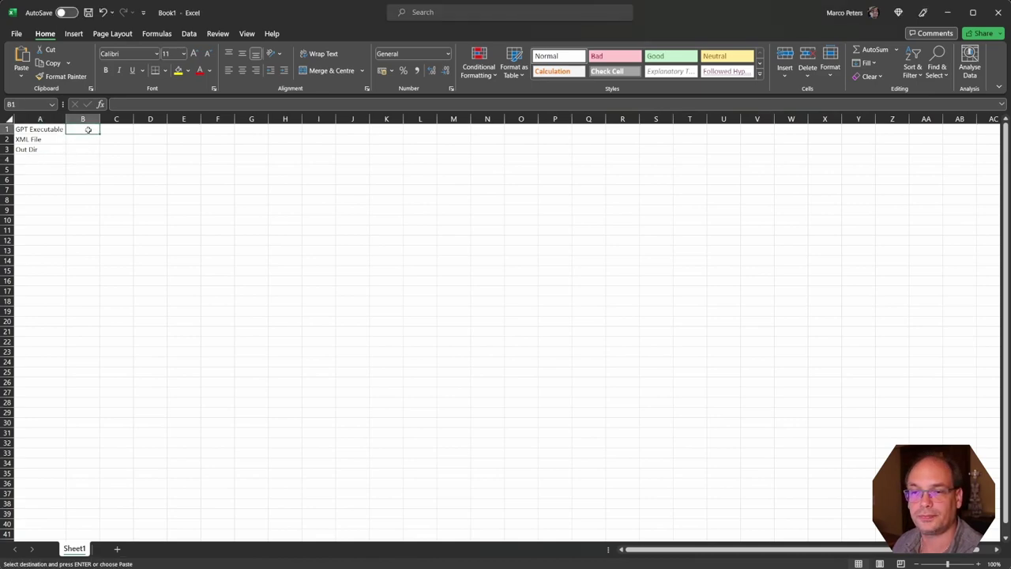
type("\"C:\\Program Files\\snap\\bin\\gpt.exe\" D:\\EOData\\processing\\garda\\c2rcc_olci.xml D:\\EOData\\processing\\garda\\out")
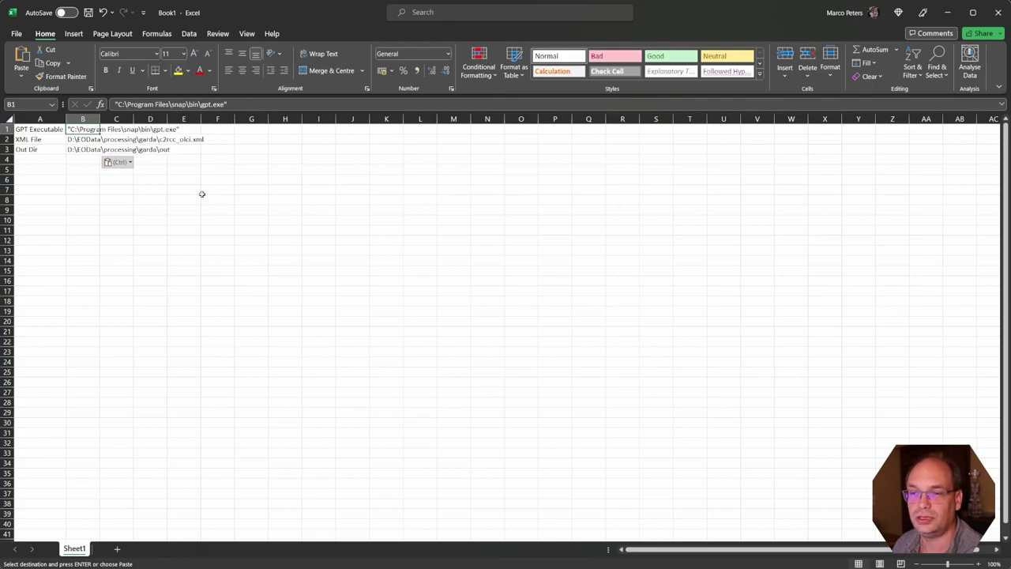
left_click(90, 139)
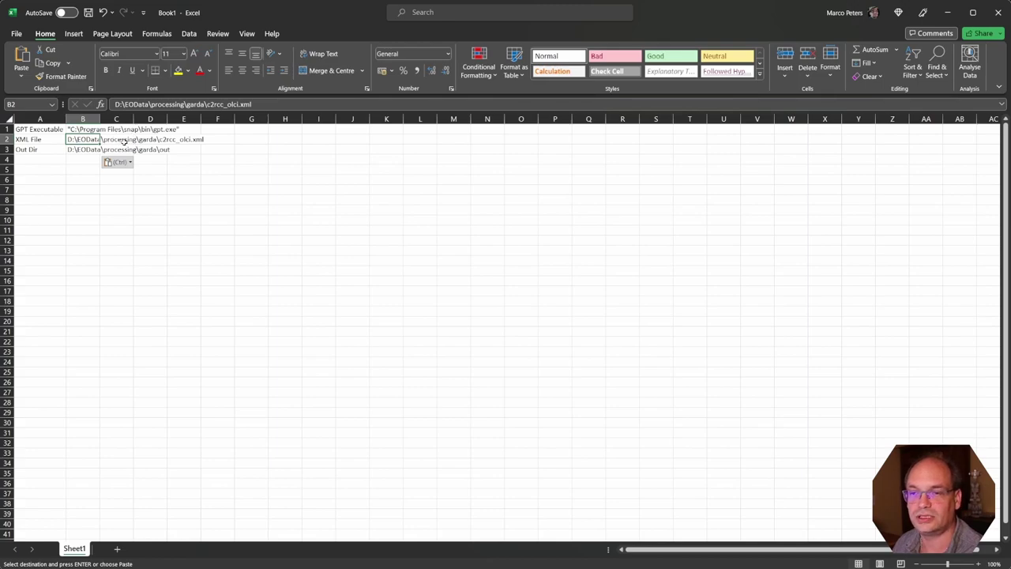
left_click(158, 140)
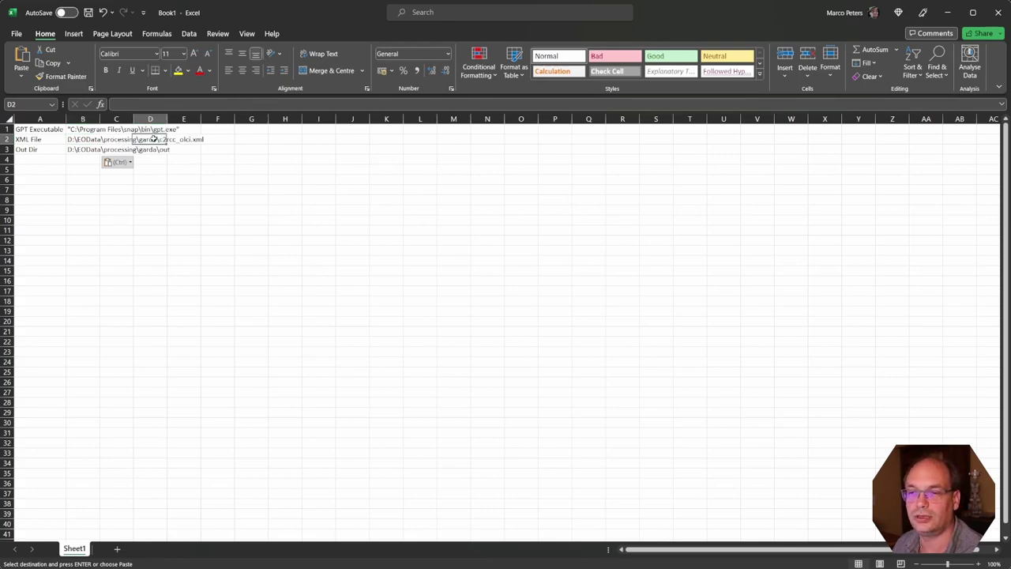
left_click(92, 139)
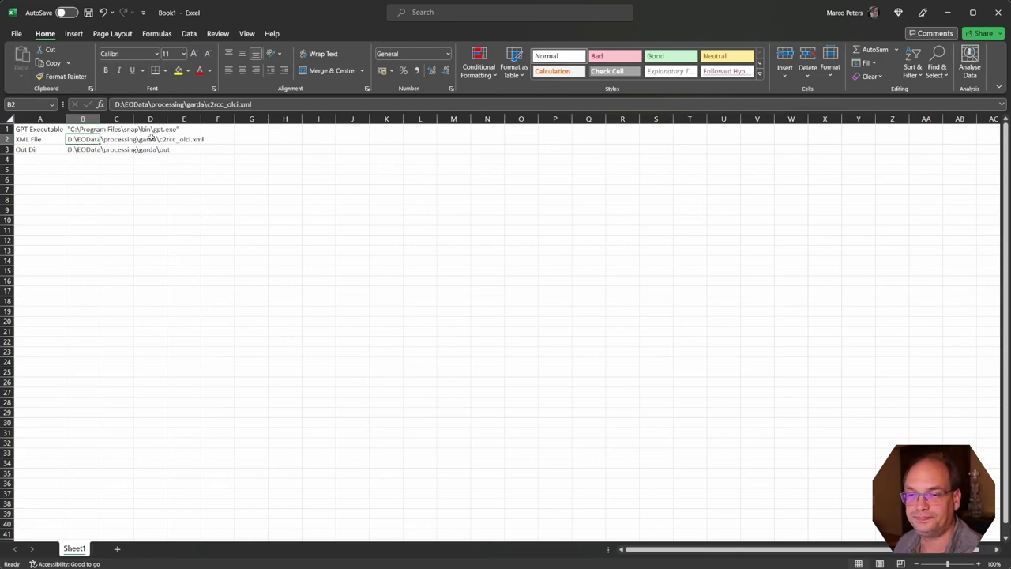
left_click(36, 151)
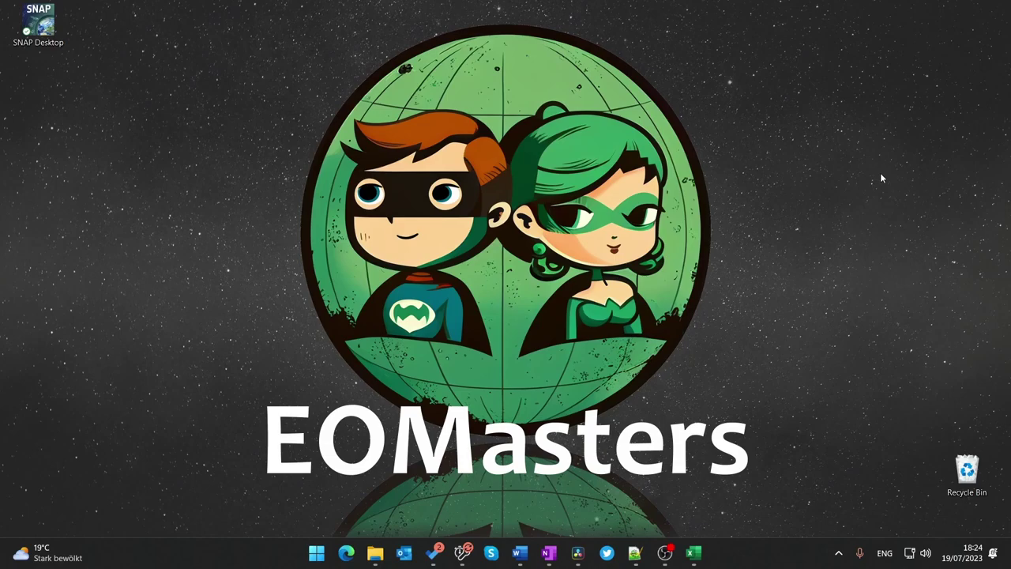
Step: Launch Command Prompt from the Windows search using cmd
key("super")
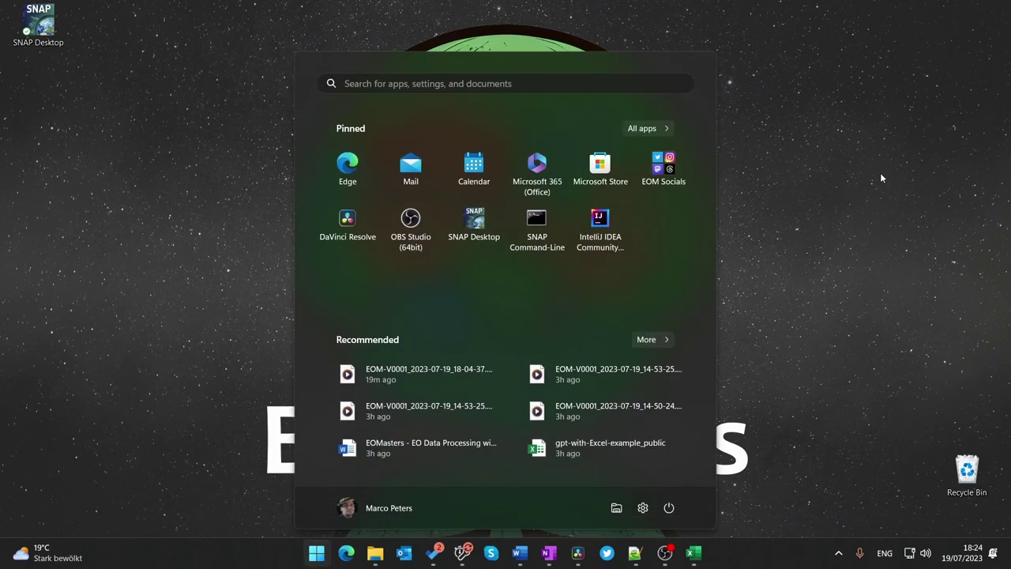
type("cmd")
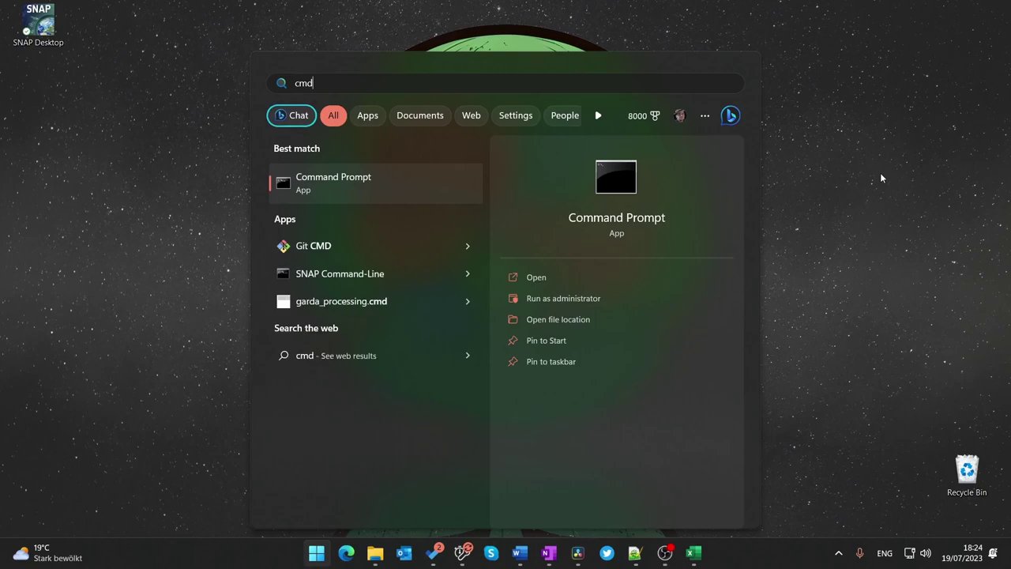
key("Return")
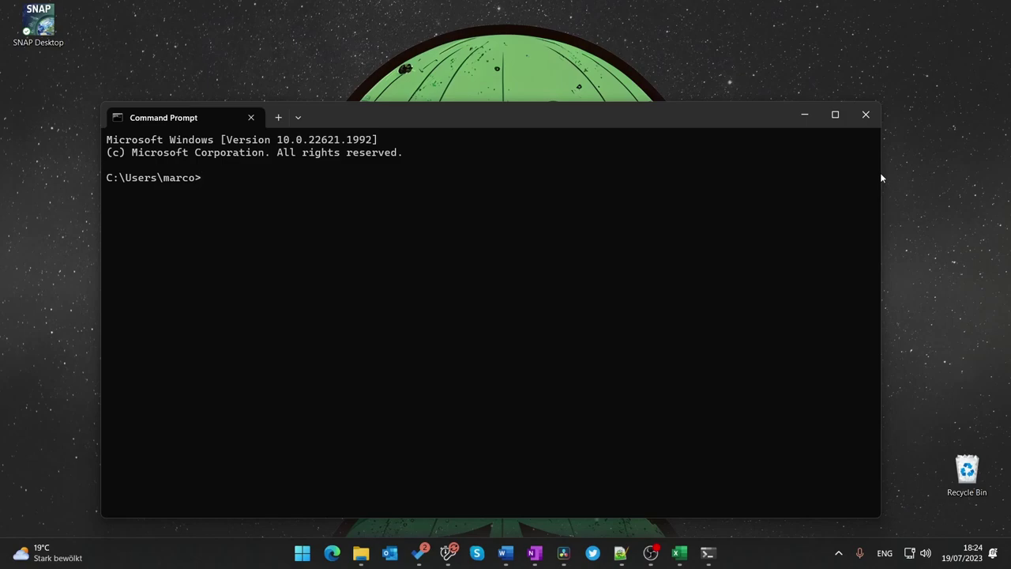
Step: Change the working directory to d:\EOData\S3 with cd /D
type("cd /D d:\\EOData\\S1")
key("BackSpace")
type("3")
key("Return")
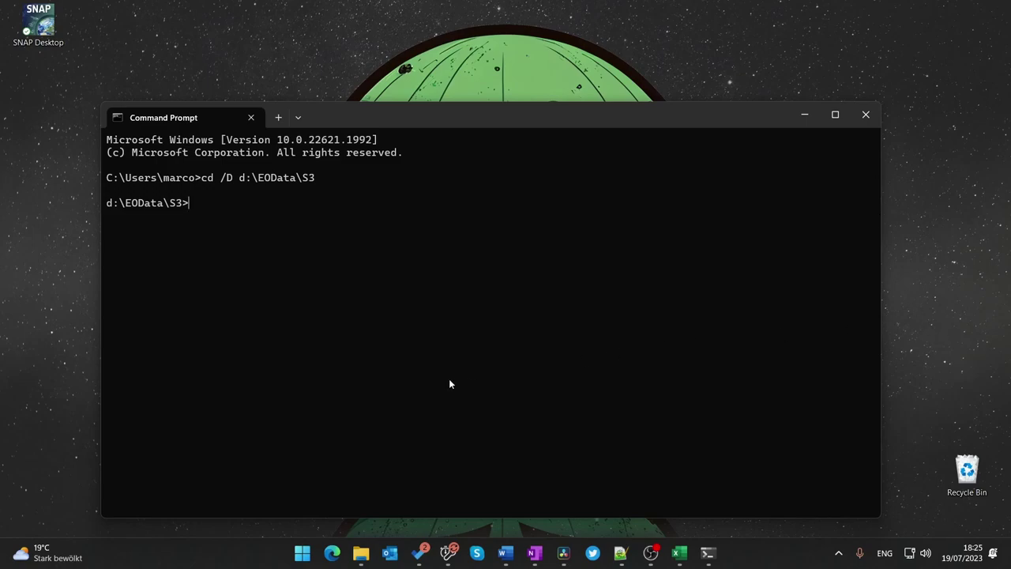
Step: Start a Command Prompt from the S3 folder's address bar, landing at D:\EOData\S3
mouse_move(361, 553)
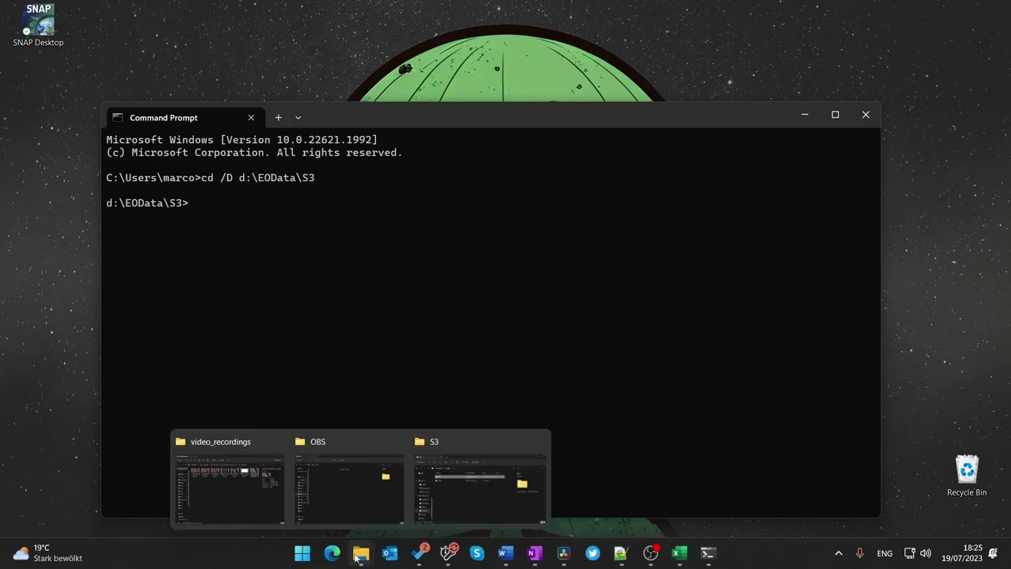
left_click(431, 512)
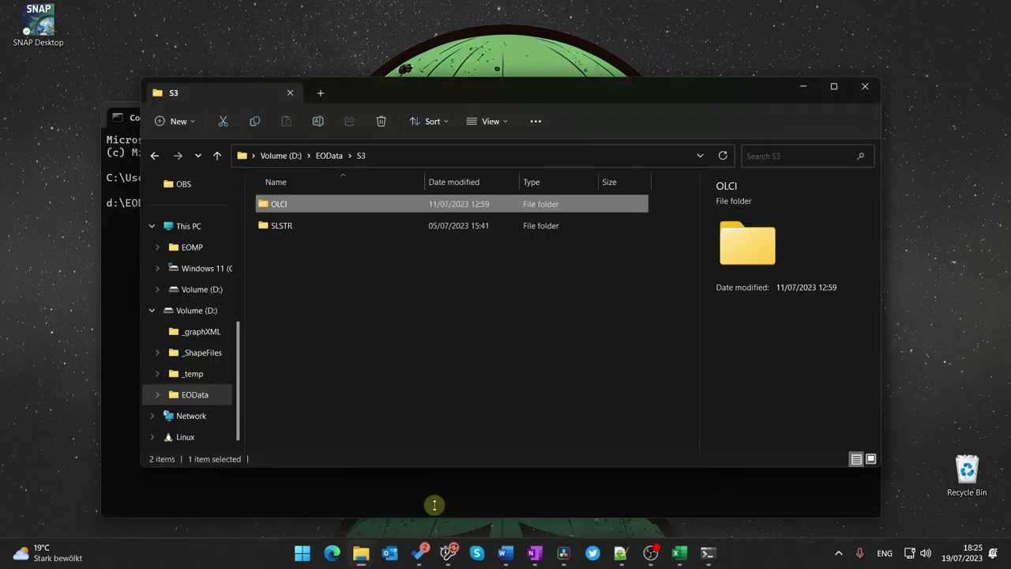
left_click(404, 156)
left_click(358, 159)
double_click(359, 159)
type("cmd")
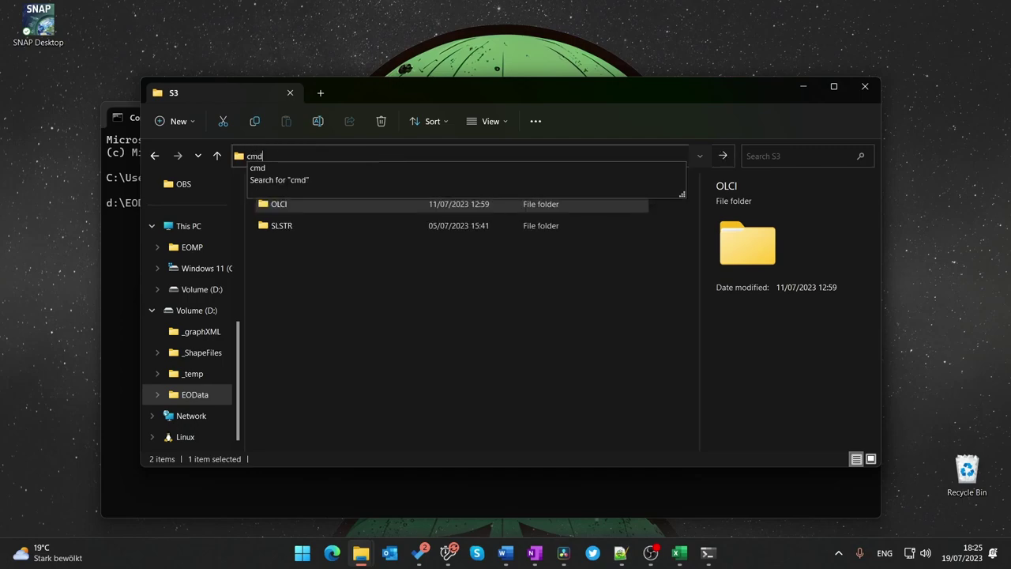
key("Return")
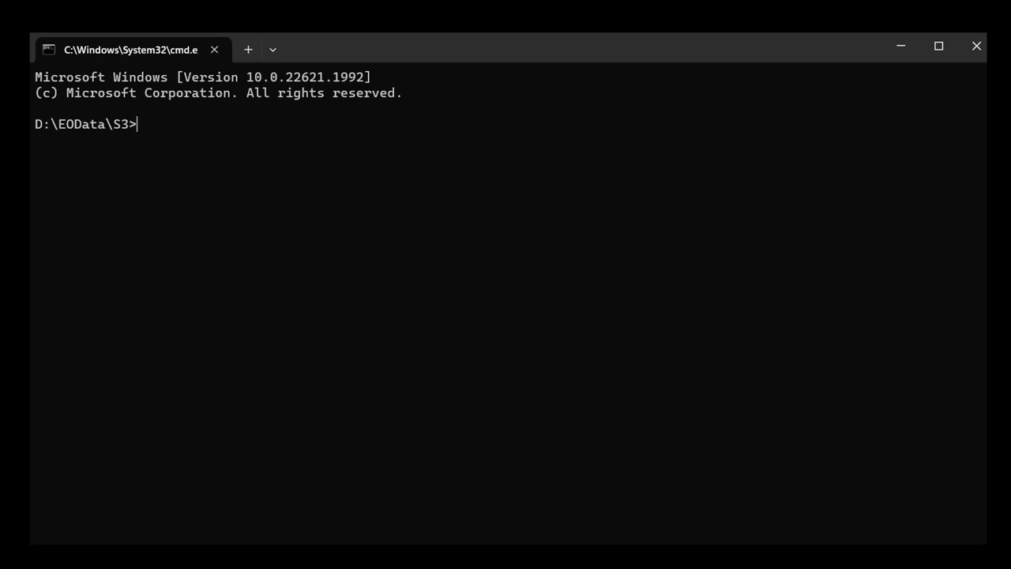
Step: Run dir S3?_OL_1_EFR*.SEN3 /S /B to list every .SEN3 product path recursively
type("dir S3?_OL_1_EFR*.SEN3 /S /B")
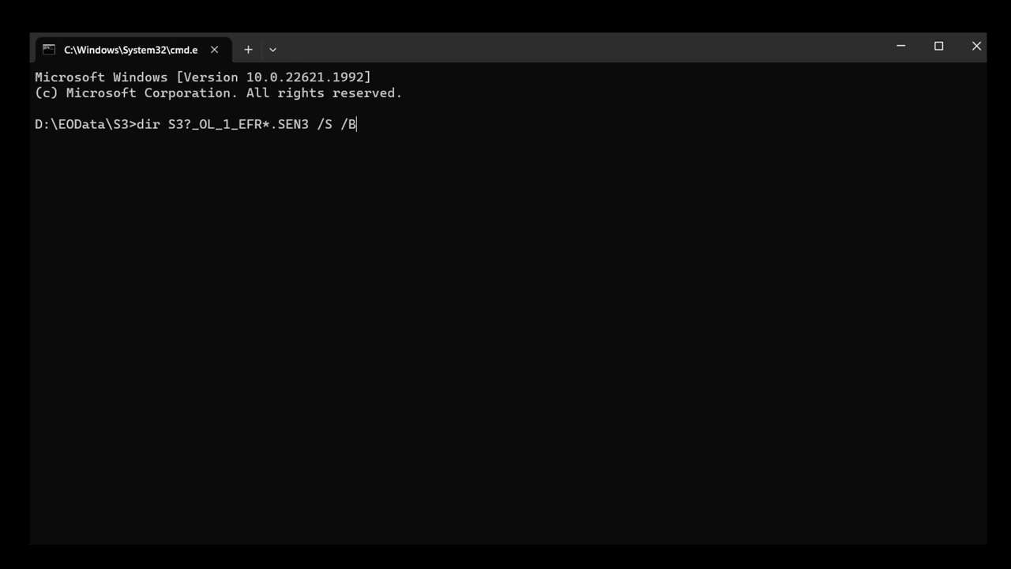
left_click_drag(160, 126, 308, 131)
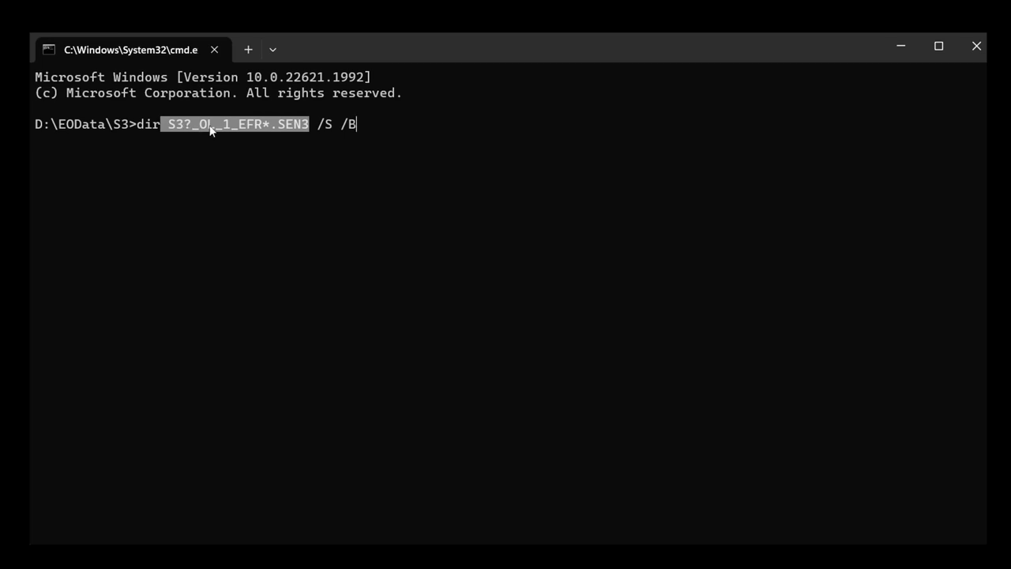
left_click(266, 126)
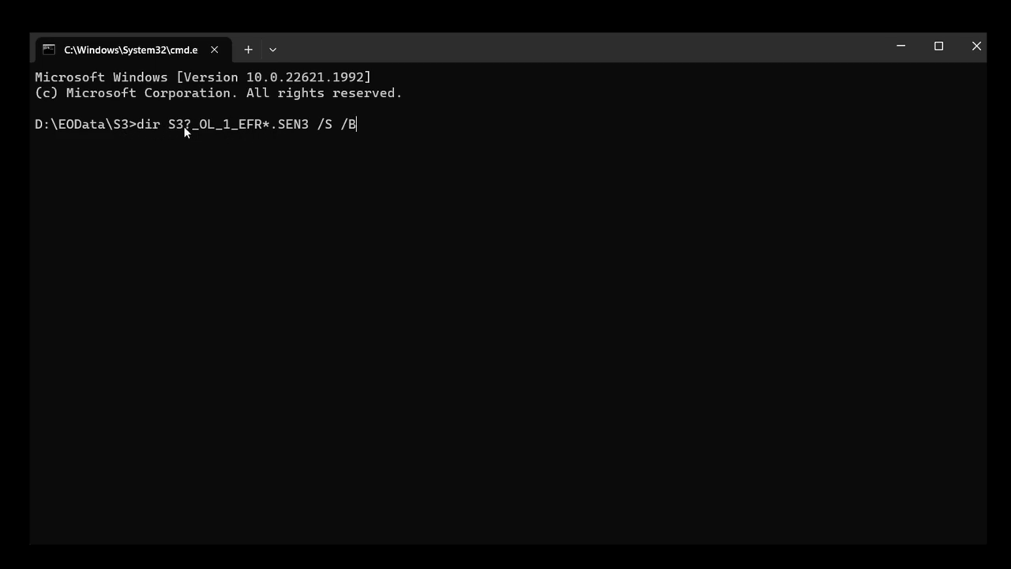
key("Return")
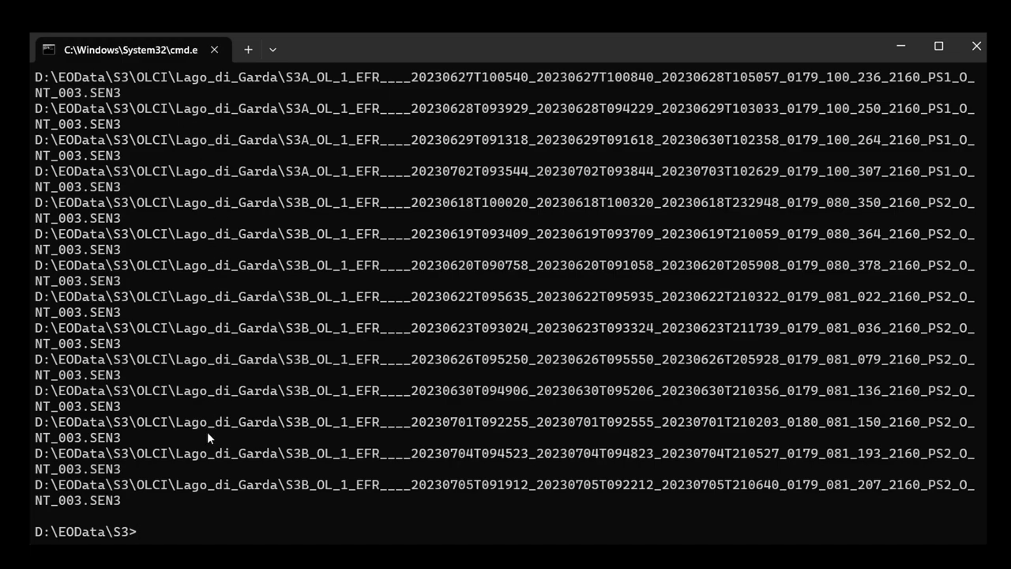
Step: Copy the listed .SEN3 paths from the terminal into A6:A24 in Excel
scroll(200, 468, "up", 3)
scroll(200, 468, "up", 2)
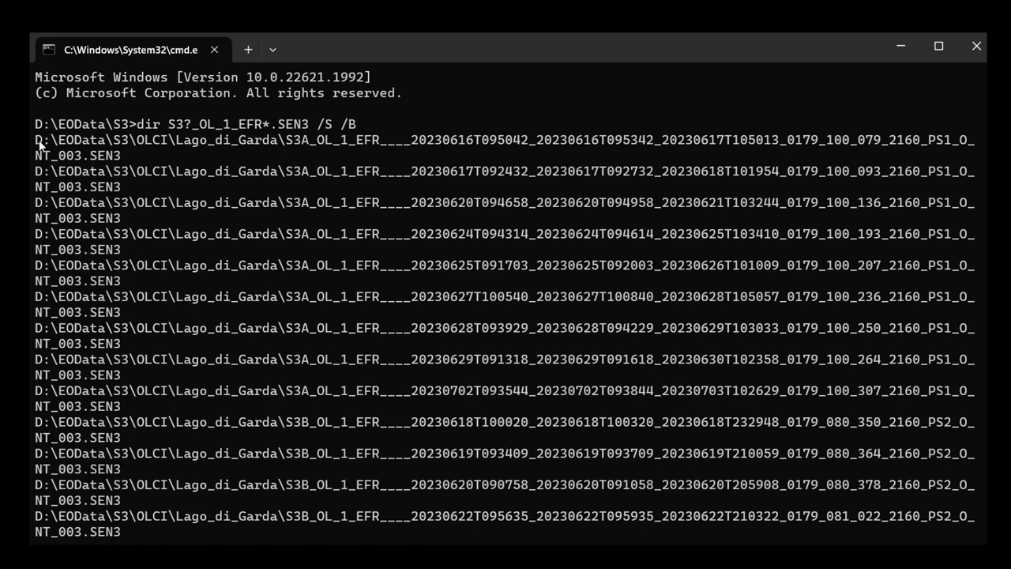
left_click_drag(38, 142, 136, 514)
key("ctrl+c")
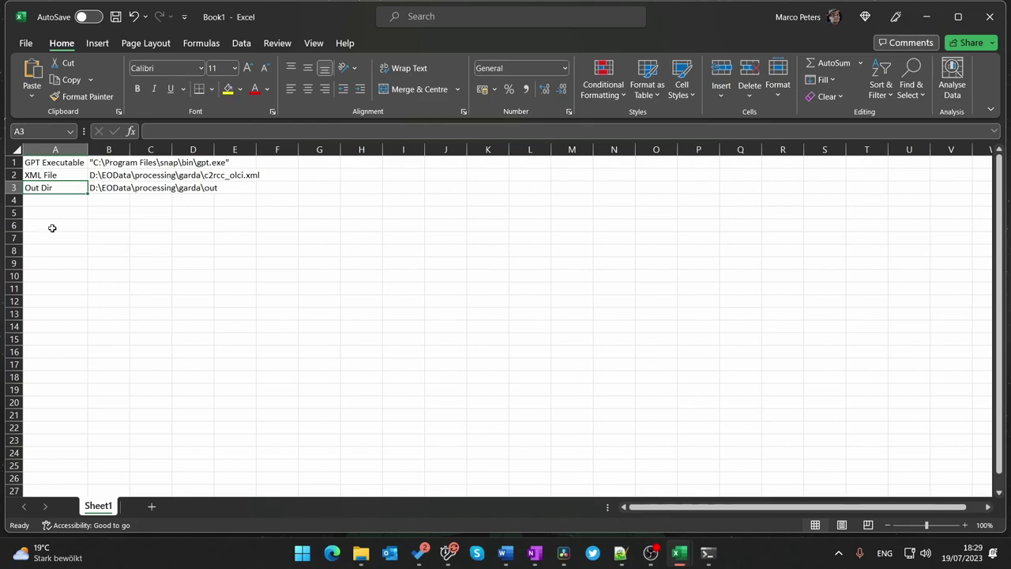
left_click(43, 225)
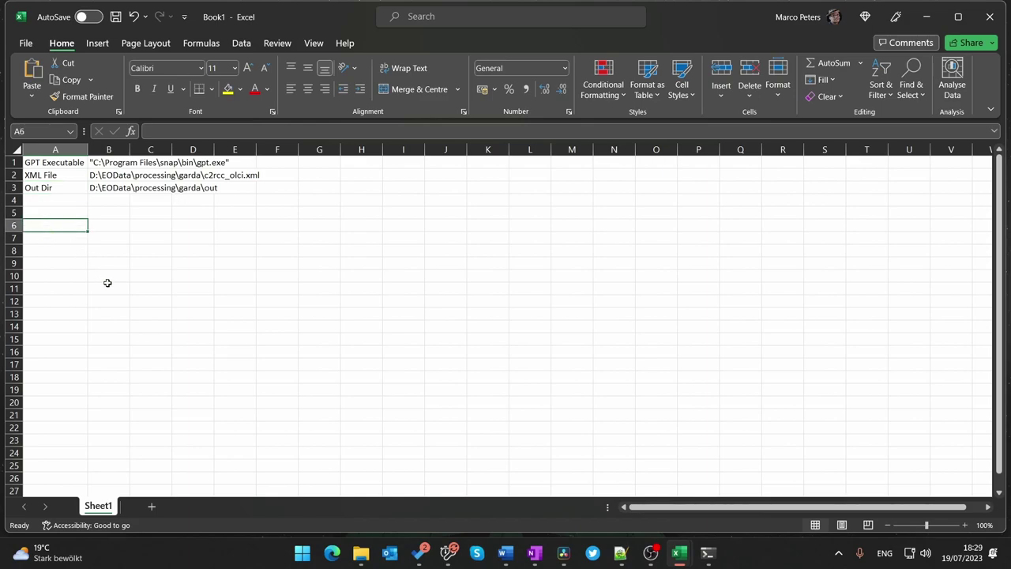
key("ctrl+v")
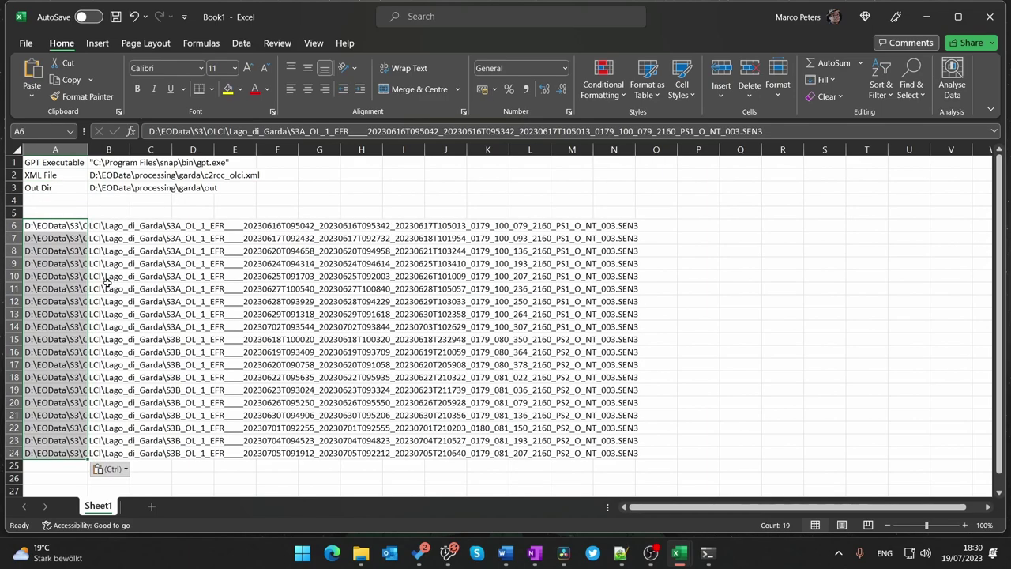
Step: Add the heading 'Source File' in A5
left_click(64, 213)
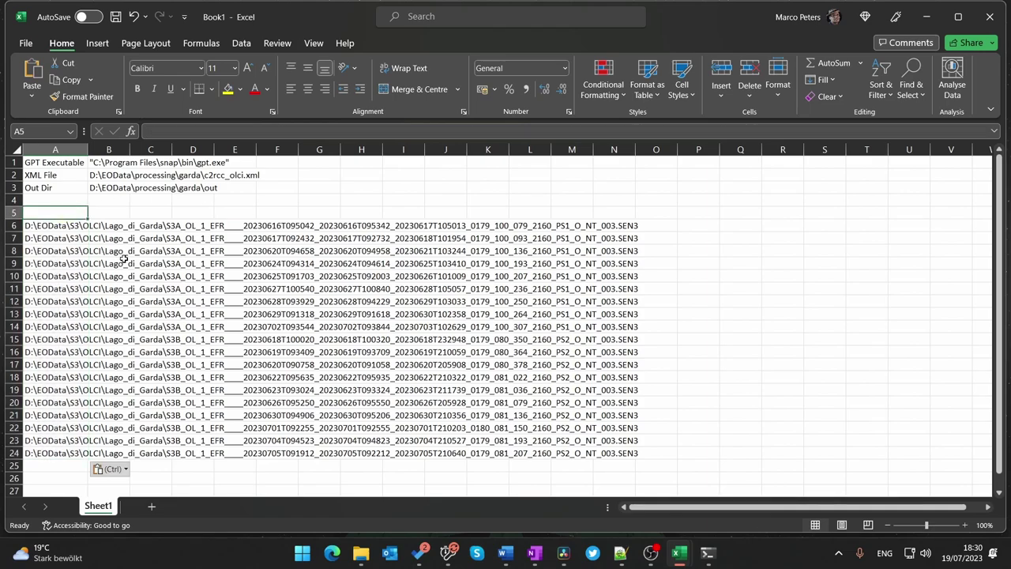
type("Source File")
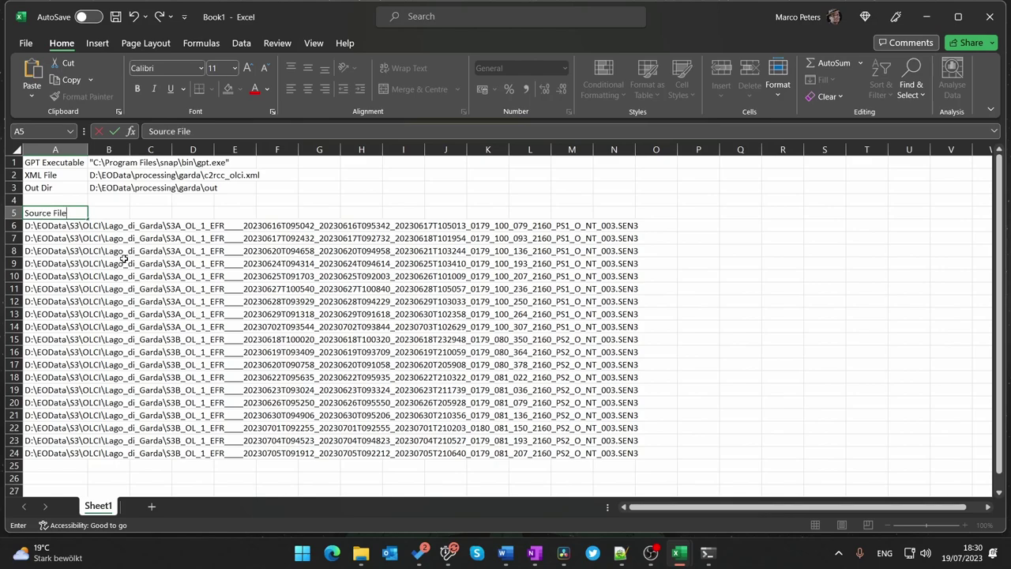
key("Return")
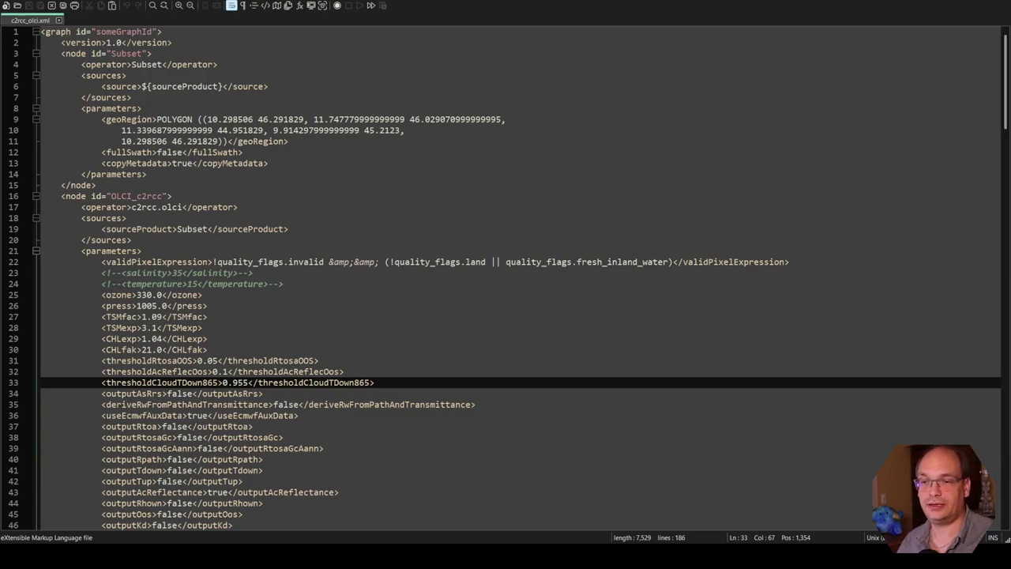
scroll(506, 279, "down", 3)
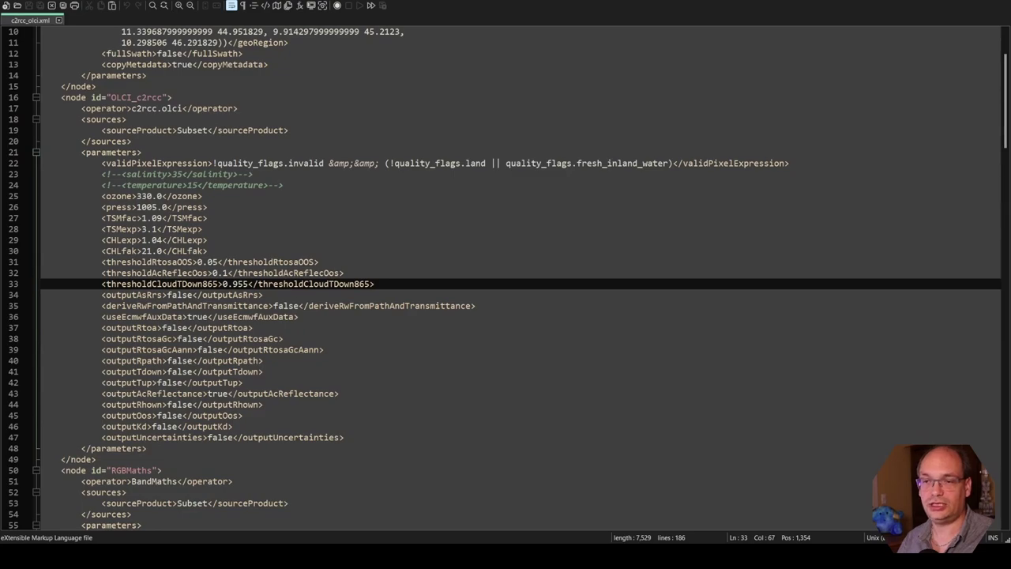
scroll(506, 279, "down", 1)
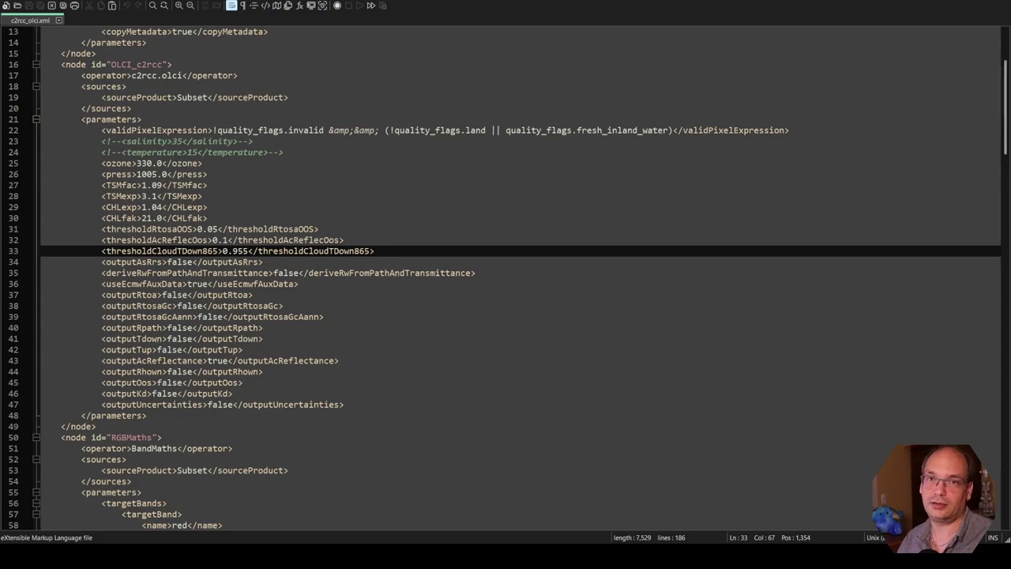
scroll(505, 279, "down", 8)
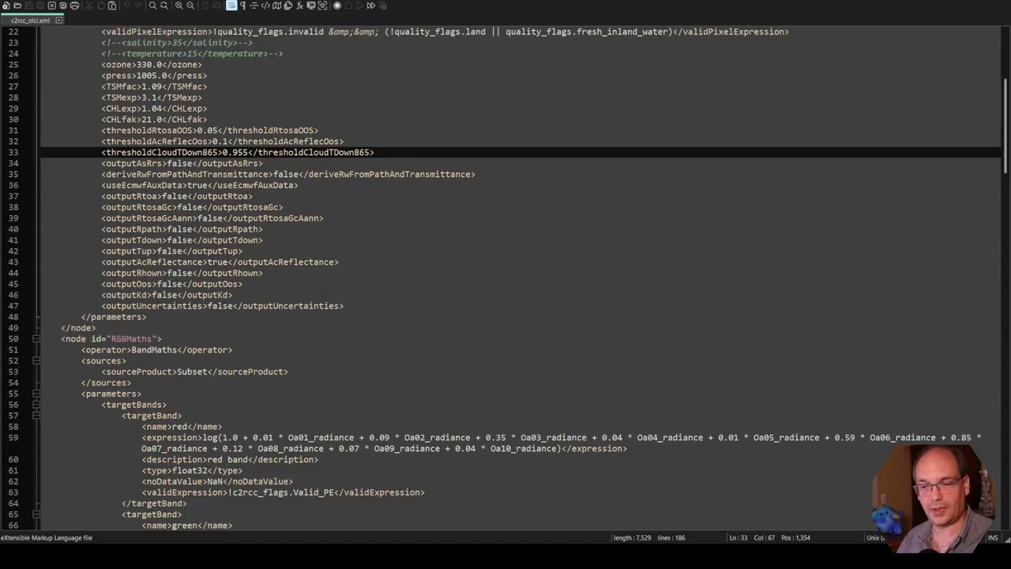
scroll(506, 279, "down", 4)
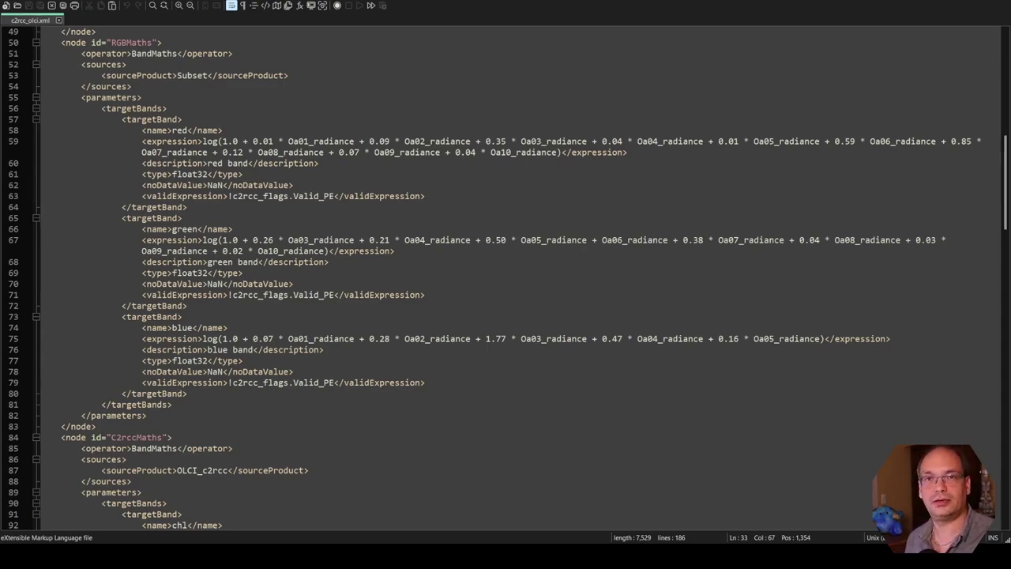
scroll(505, 279, "down", 2)
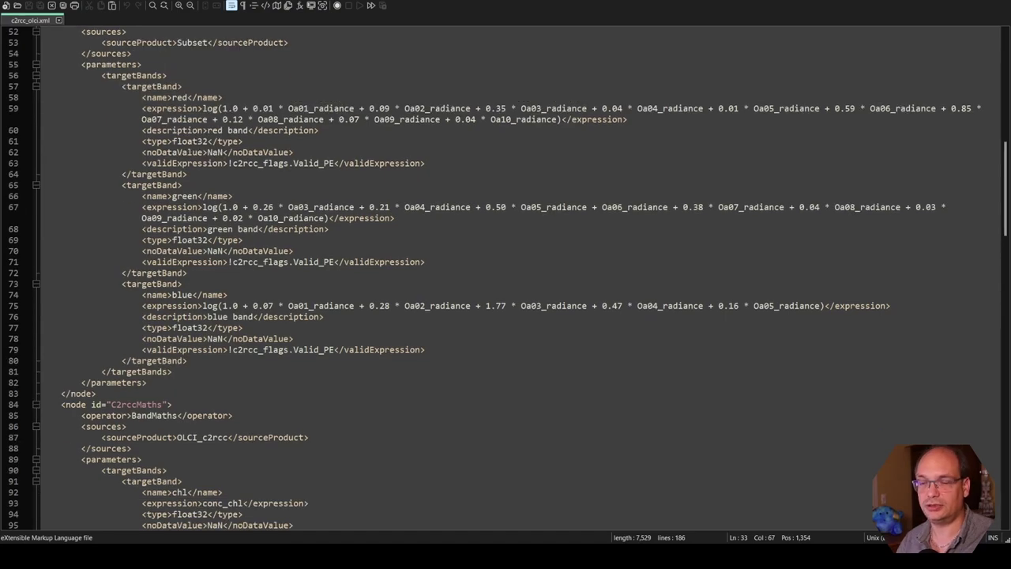
scroll(505, 278, "down", 1)
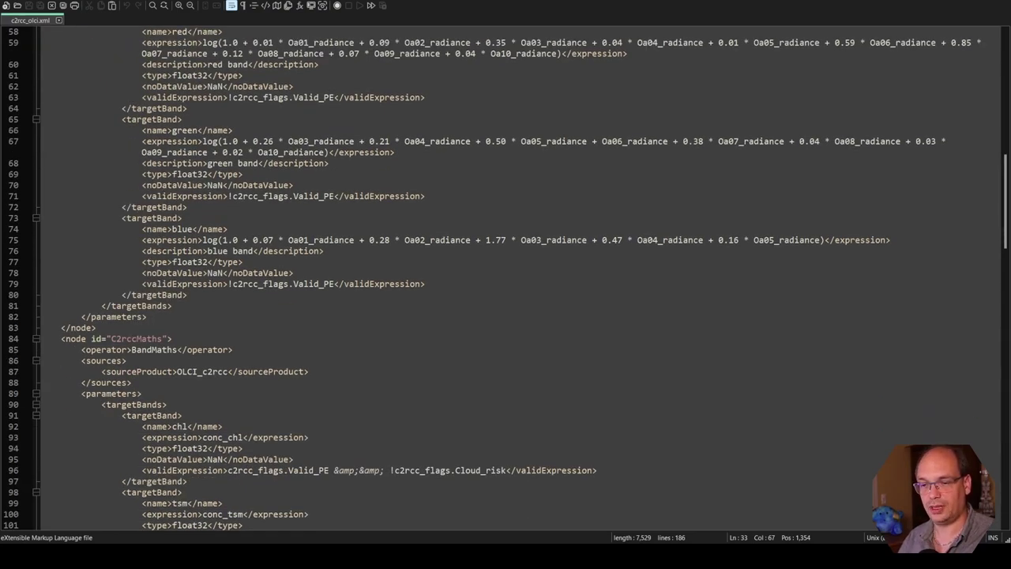
scroll(332, 152, "down", 5)
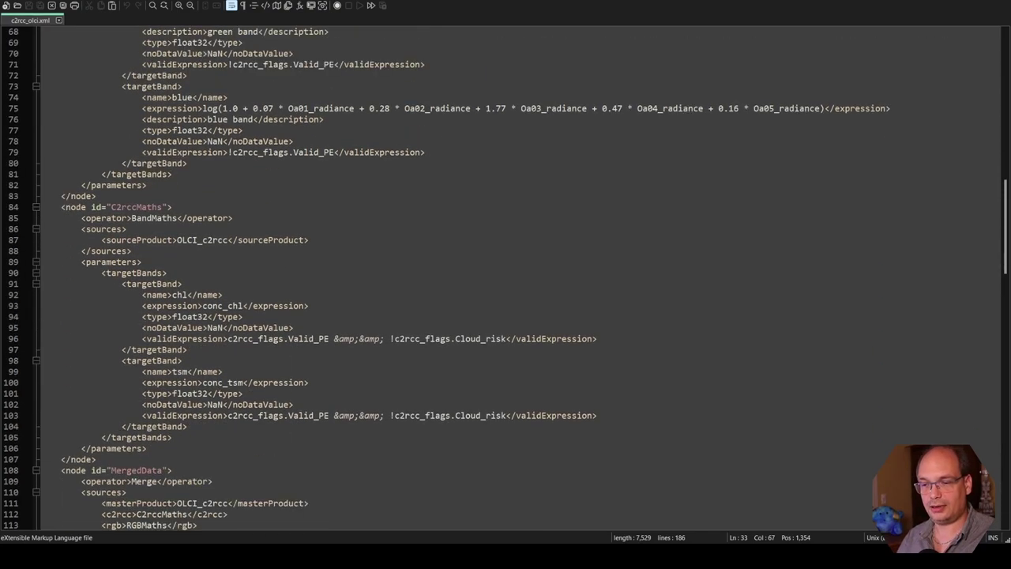
left_click(331, 152)
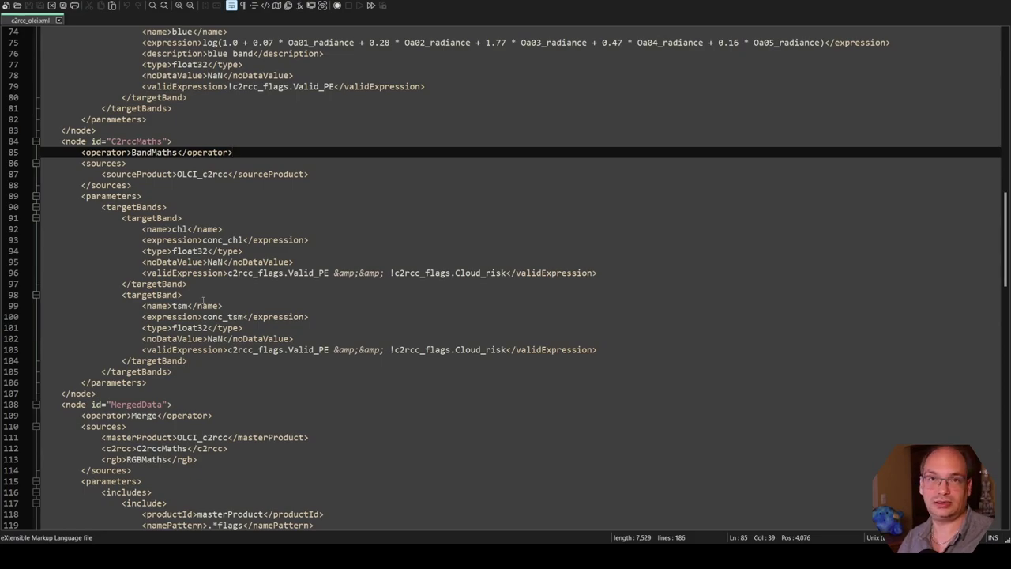
scroll(132, 152, "down", 8)
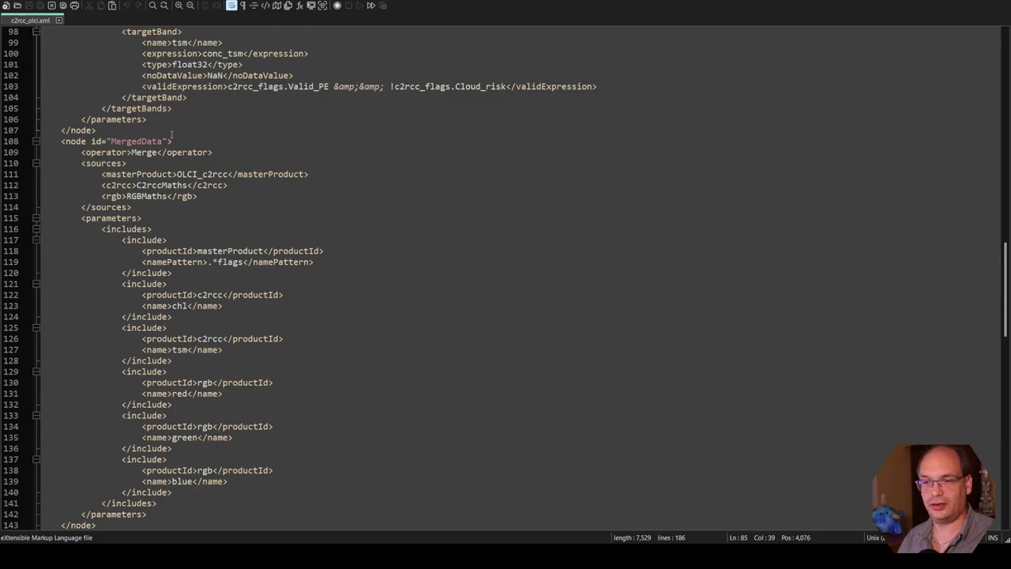
scroll(208, 221, "down", 2)
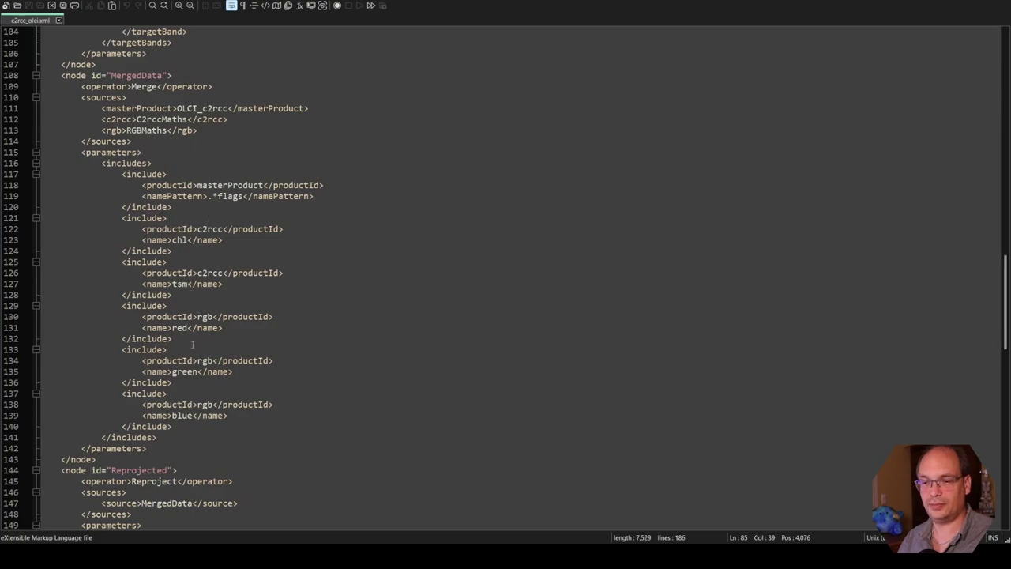
scroll(257, 305, "down", 1)
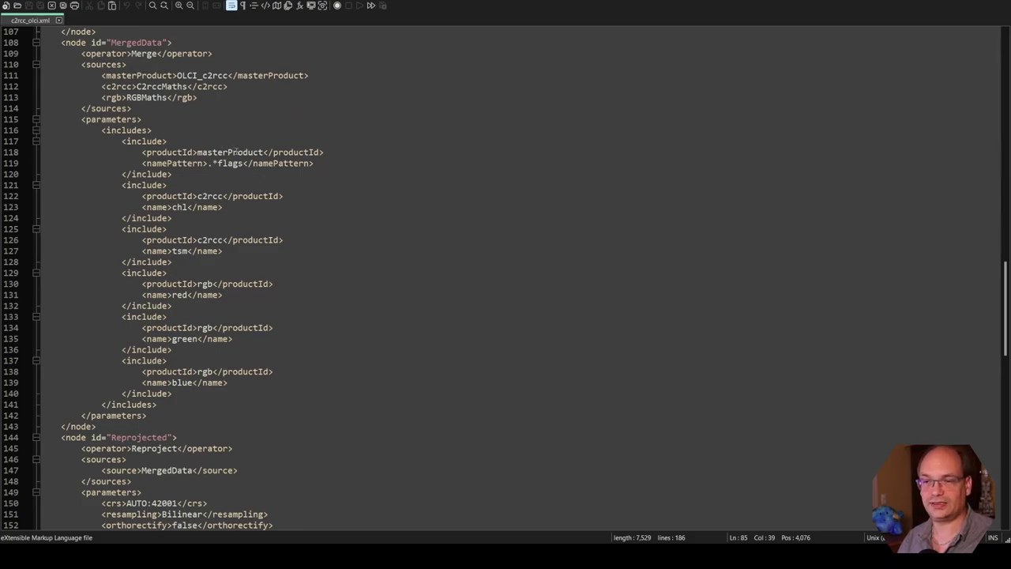
scroll(252, 199, "down", 8)
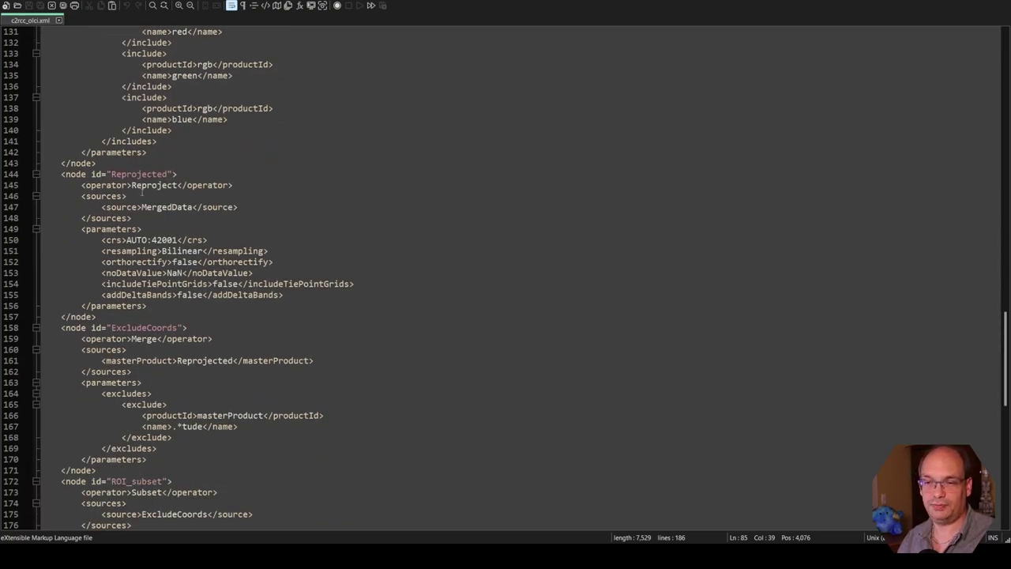
Step: Scroll to the end of the c2rcc_olci.xml graph to review the ROI_subset node
scroll(218, 249, "down", 1)
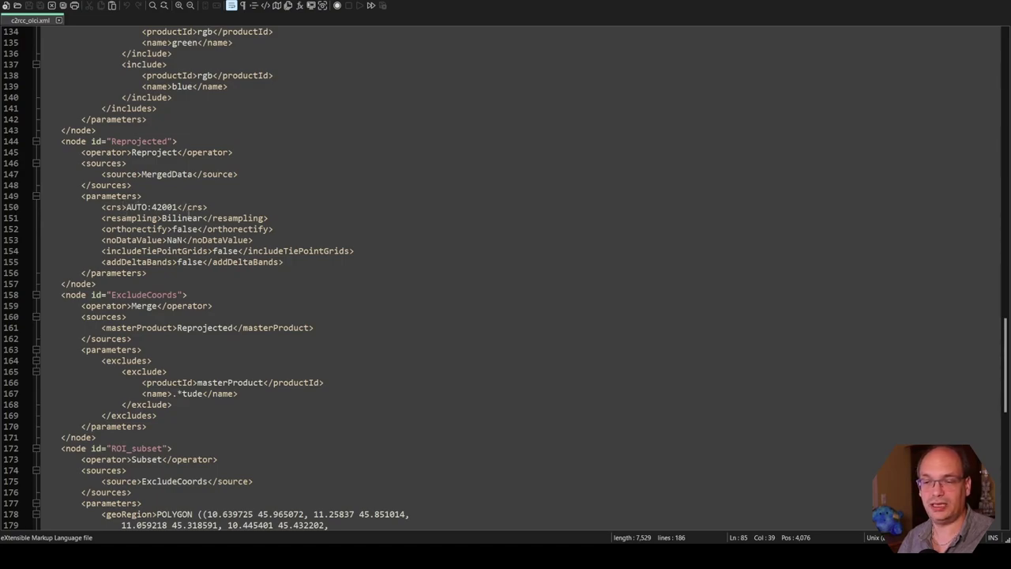
scroll(143, 210, "down", 1)
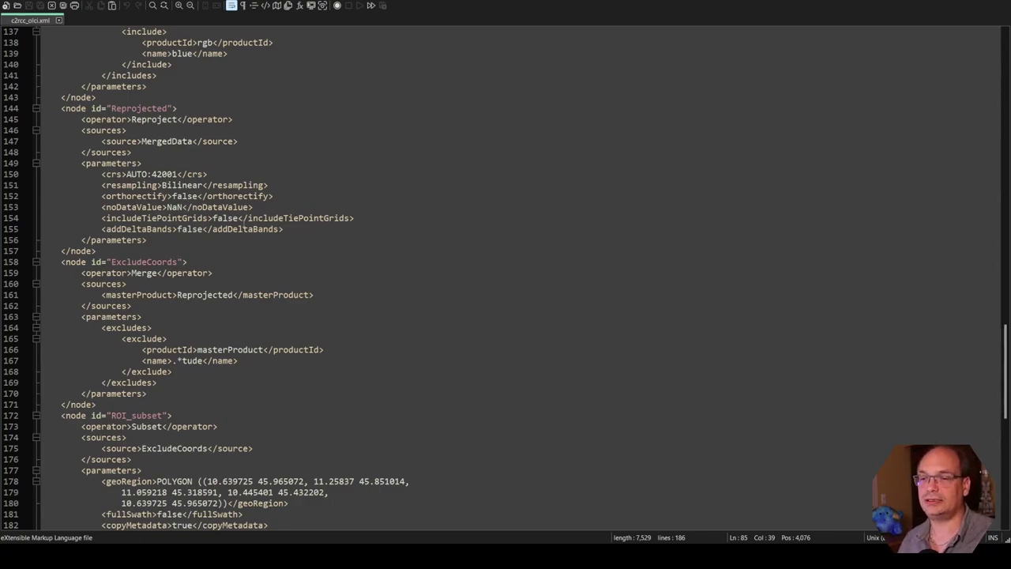
scroll(243, 223, "down", 1)
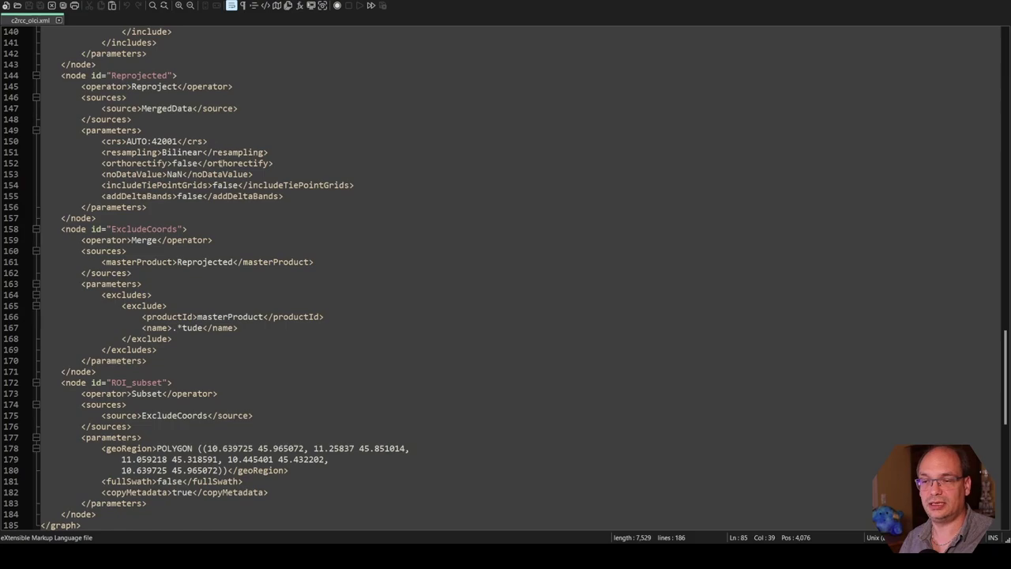
scroll(230, 165, "down", 2)
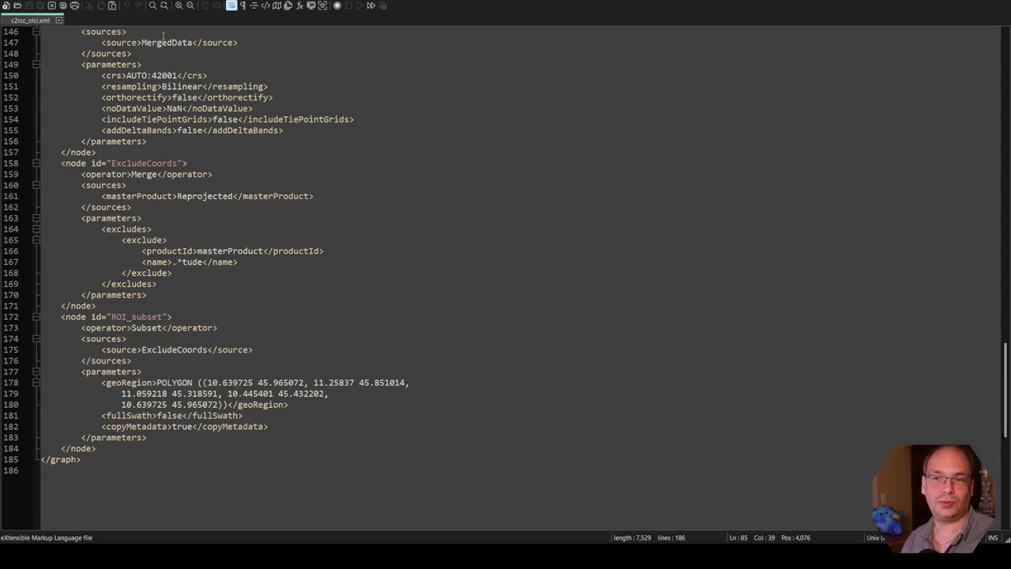
scroll(230, 280, "down", 3)
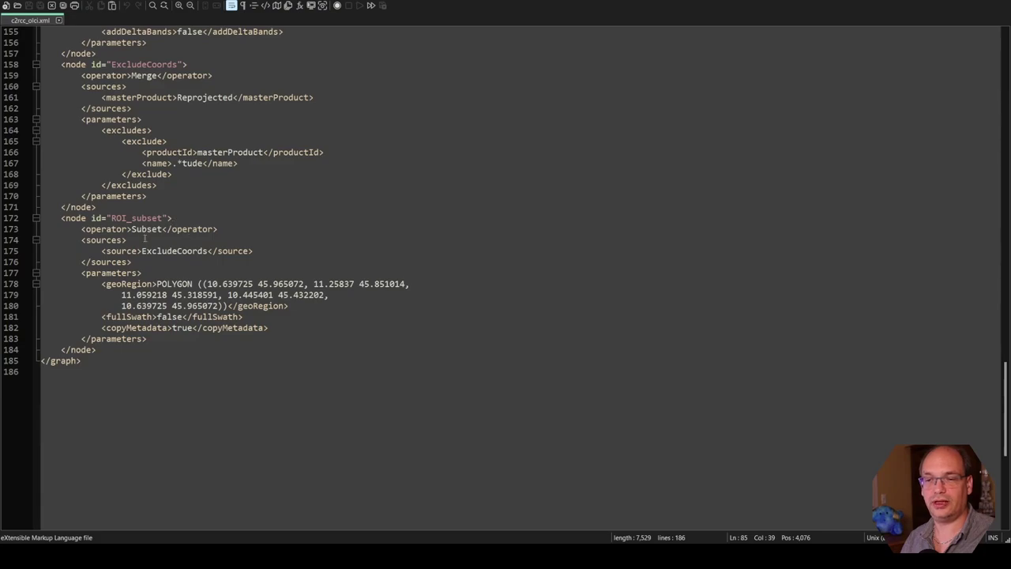
scroll(140, 245, "down", 1)
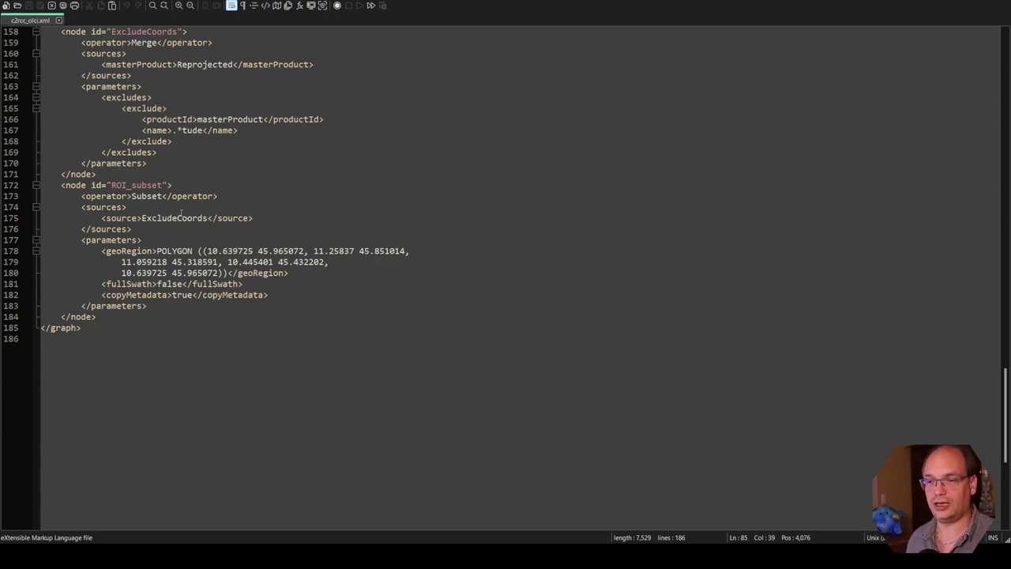
Step: Add Salinity and Temperature headings in B5:C5 with first values 0.1 and 21
key("alt+Tab")
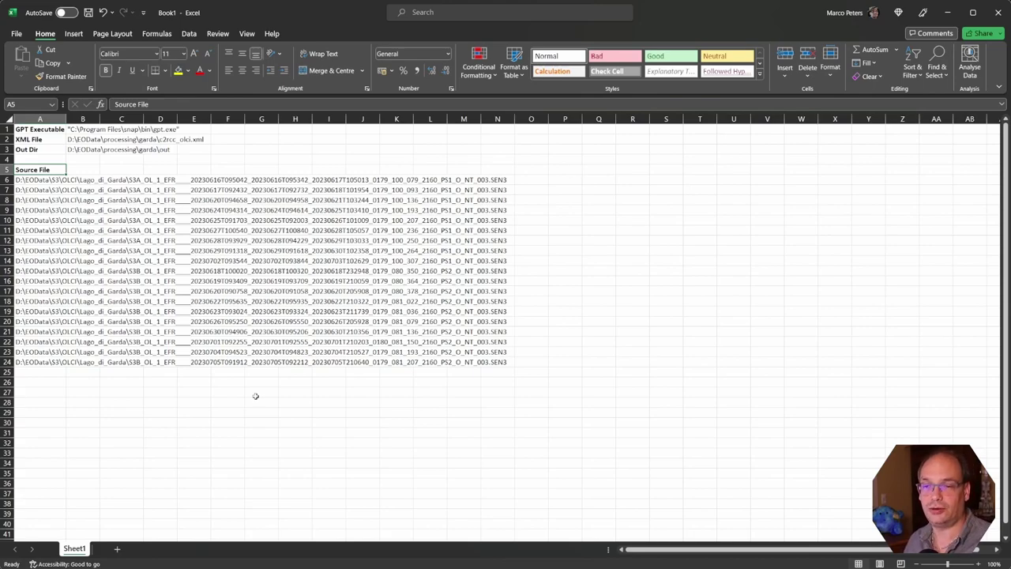
left_click(91, 169)
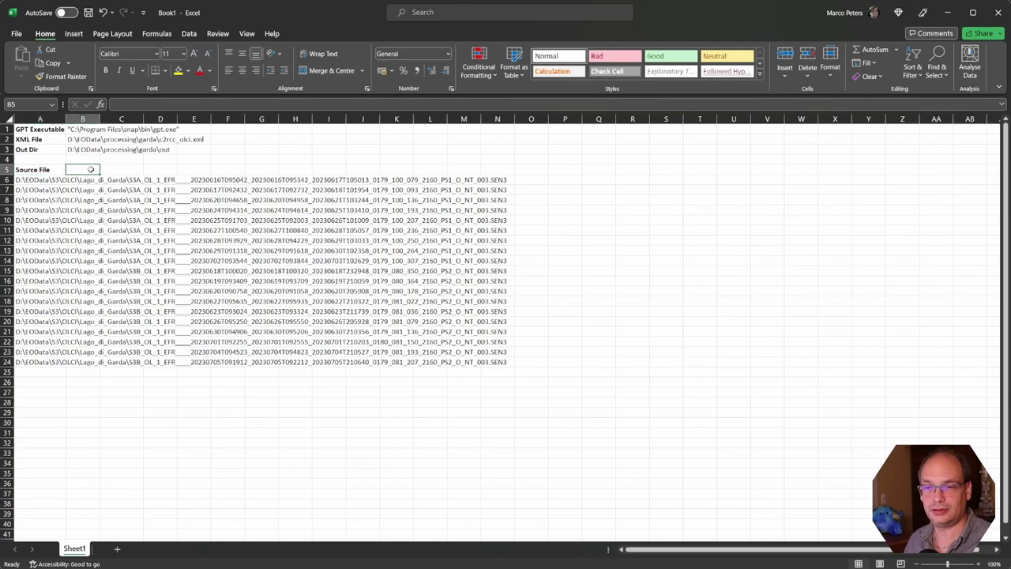
type("Salinity")
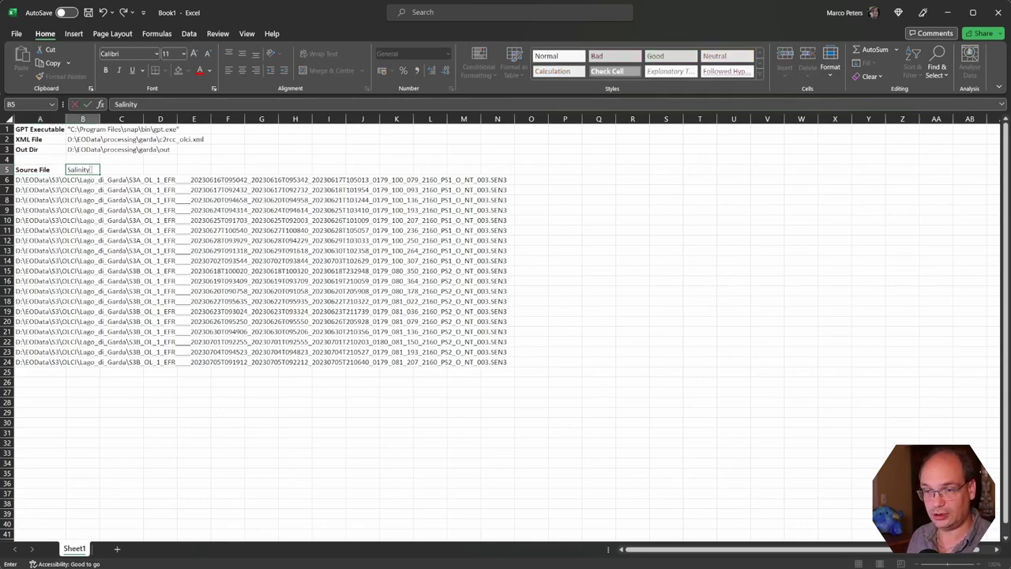
key("Tab")
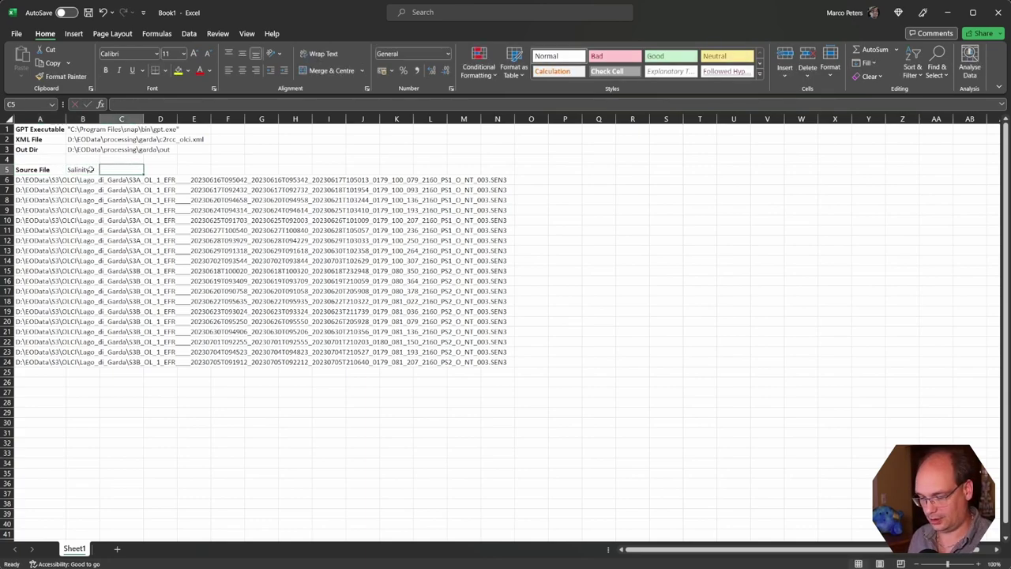
type("Temperatu")
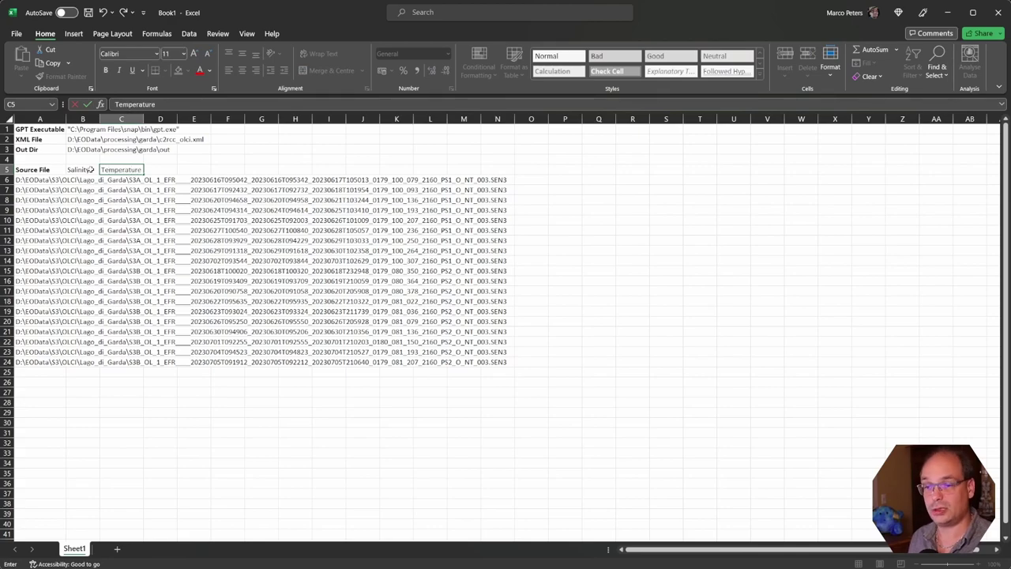
type("re")
key("Return")
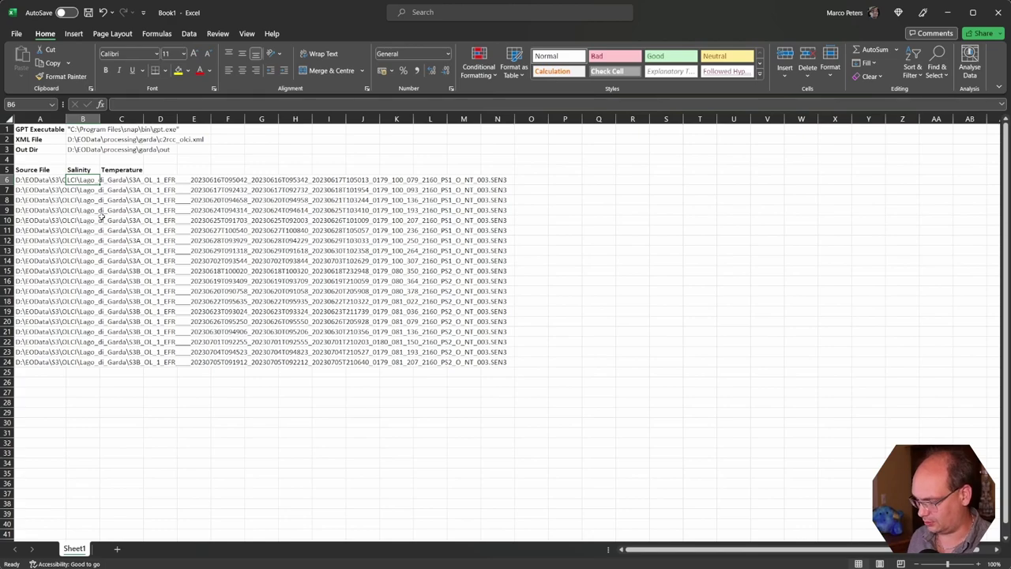
type("0.1")
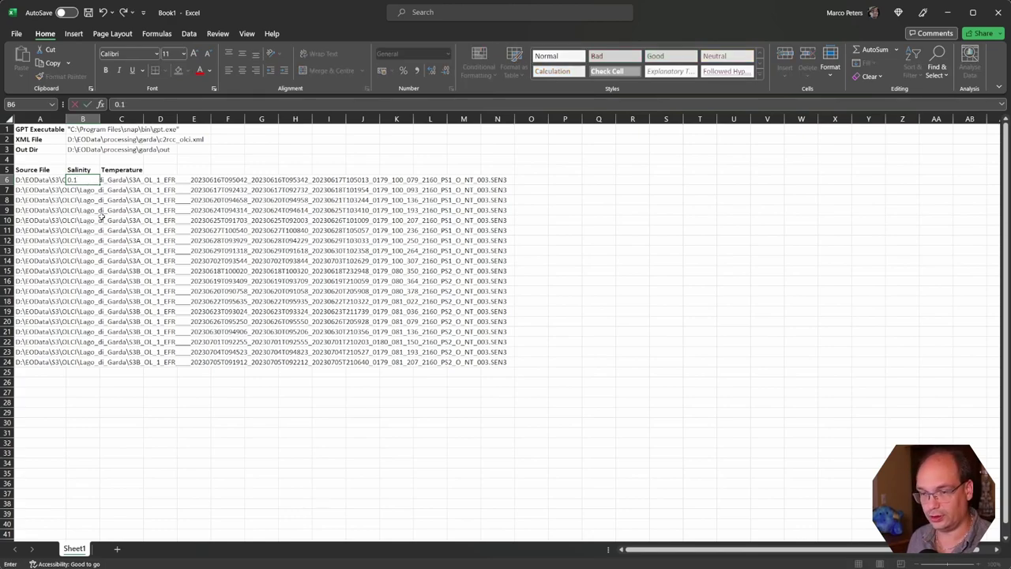
key("Tab")
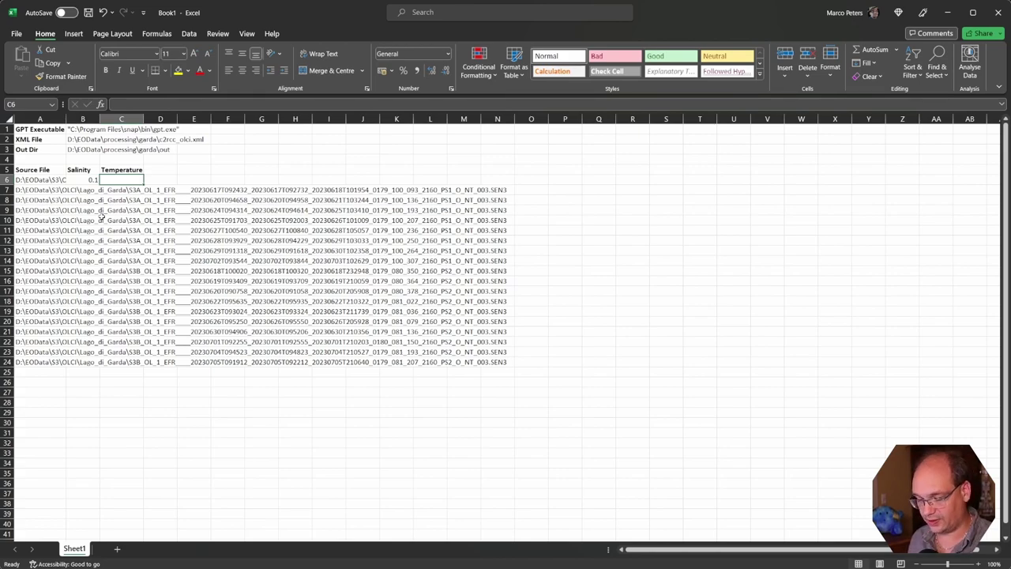
type("21")
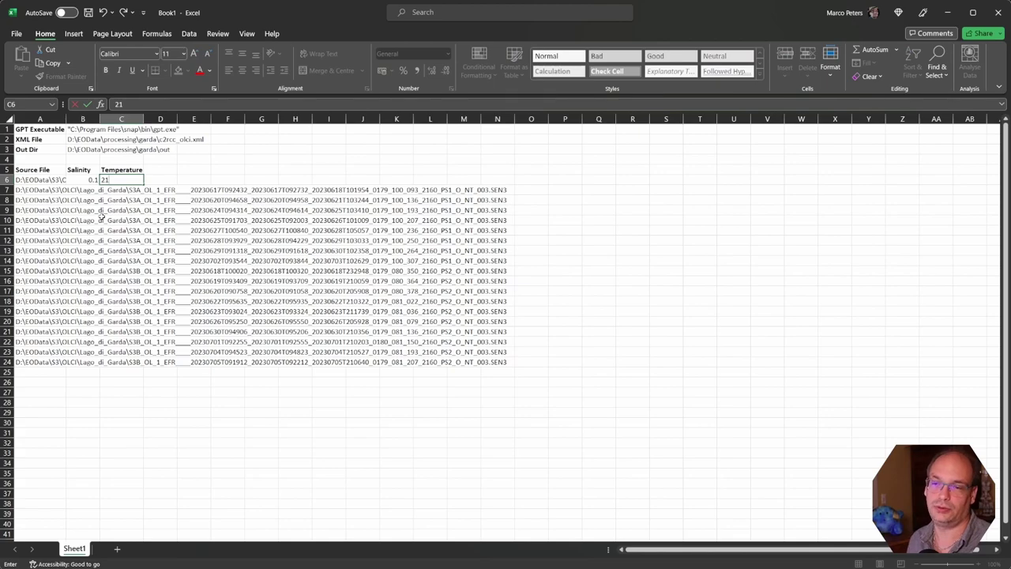
key("Return")
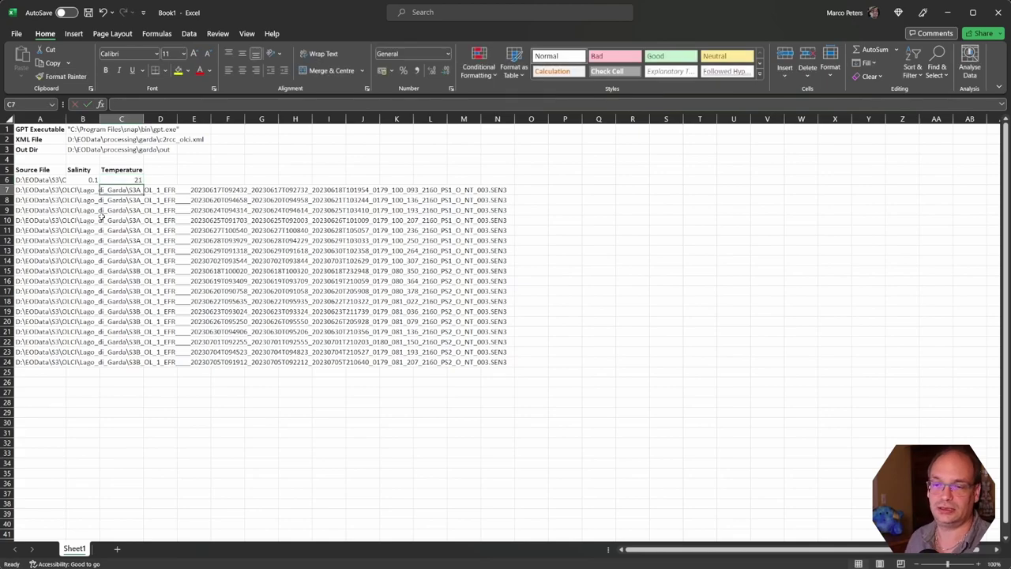
Step: Fill salinity 0.1 and temperature 21 down B6:C24 for every source file
left_click(87, 179)
double_click(100, 183)
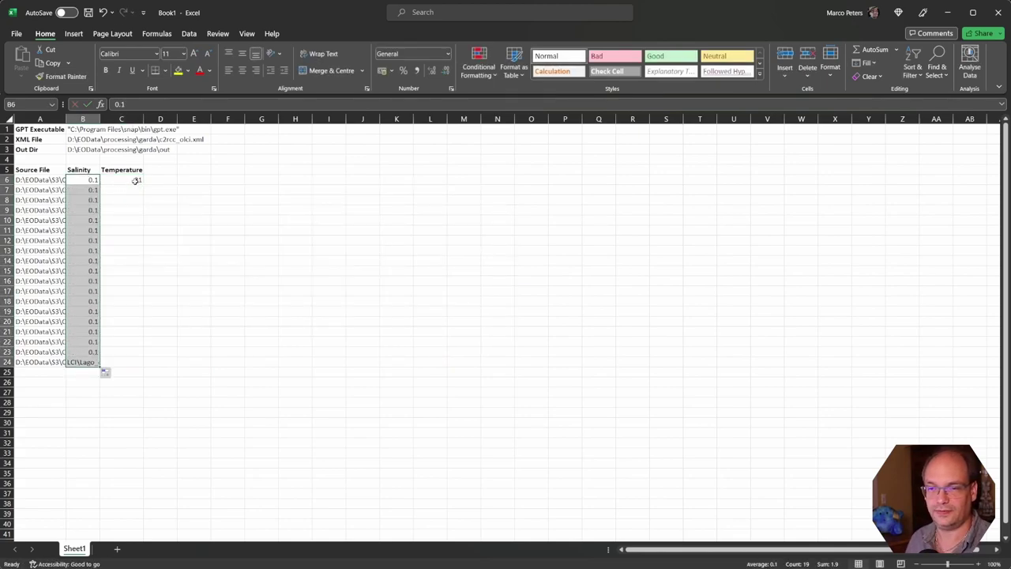
left_click(134, 180)
double_click(143, 184)
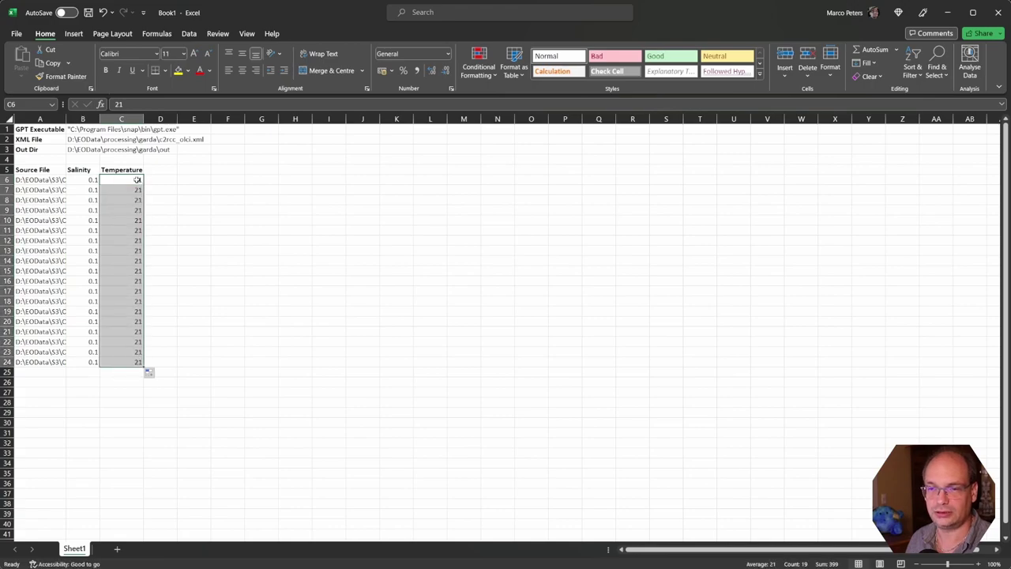
key("Up")
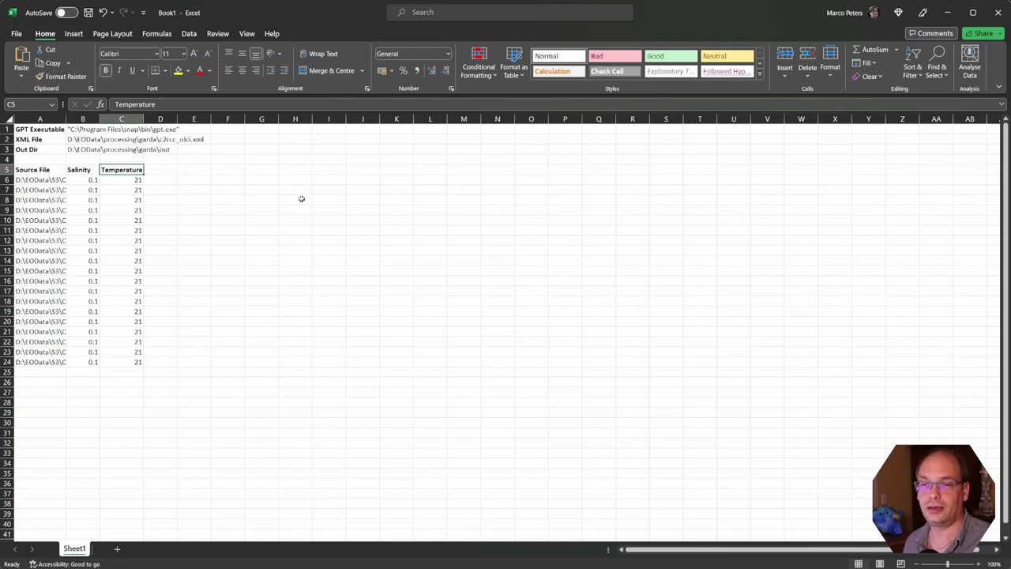
Step: Add Month and Year headings in D5 and E5
key("Right")
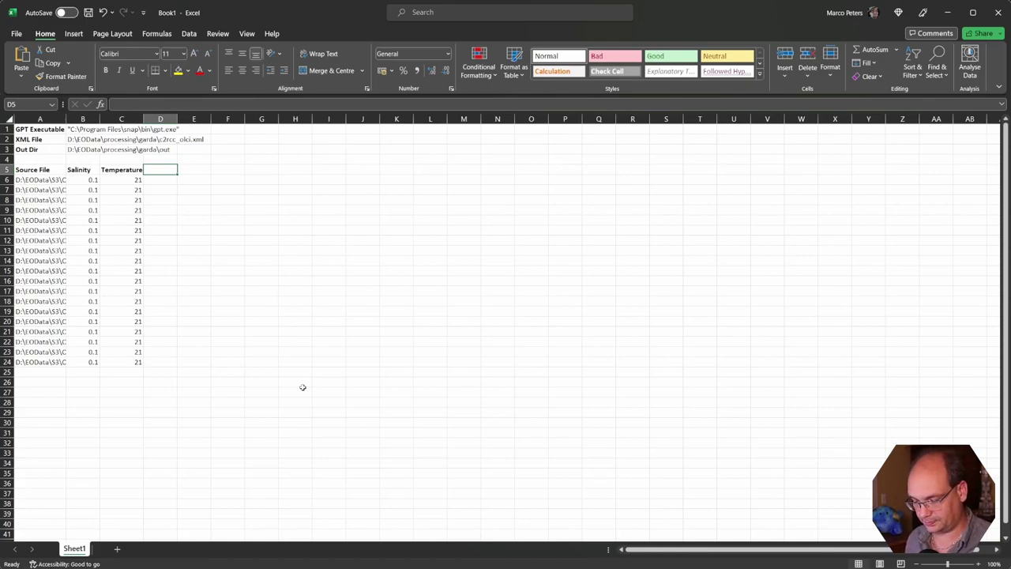
type("Month")
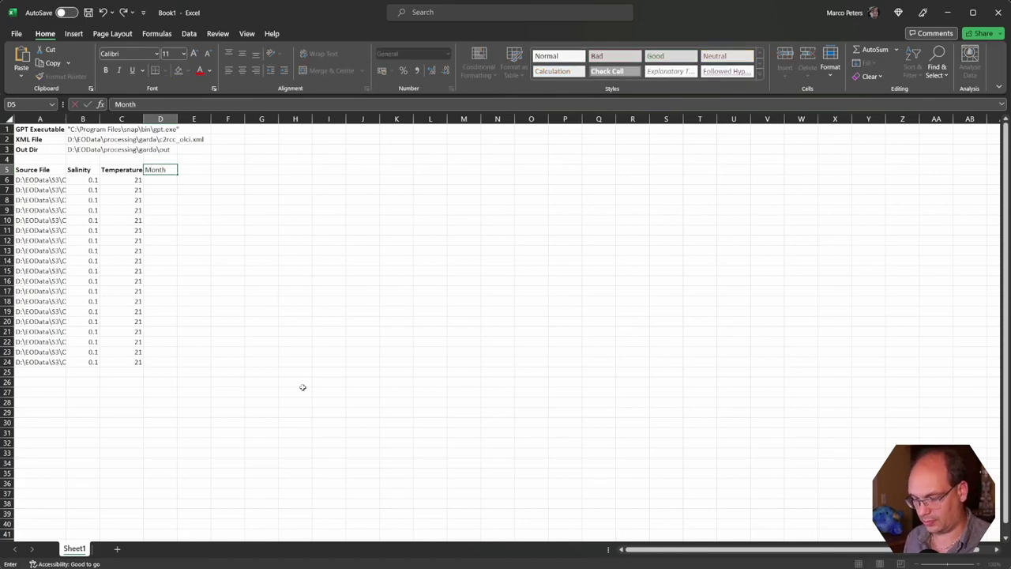
key("Tab")
type("Year")
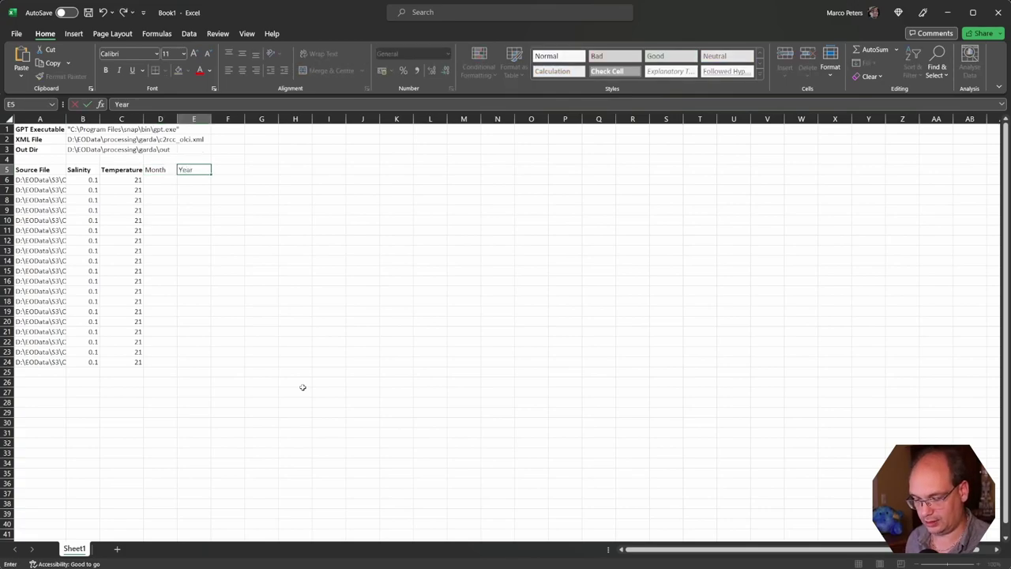
key("Return")
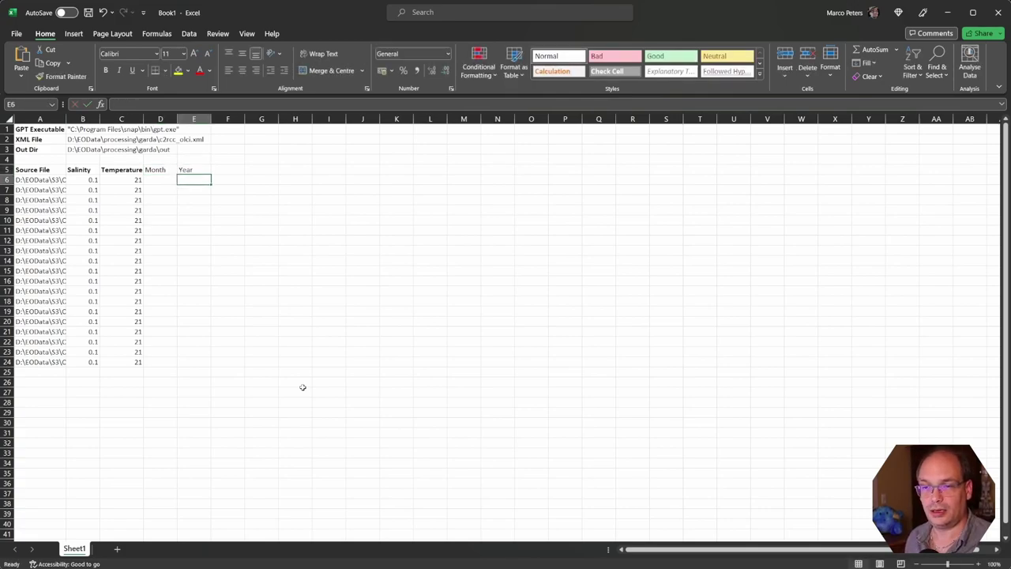
Step: Enter =MID(A6,53,2) in D6 to extract month 06 from the first source path
key("Left")
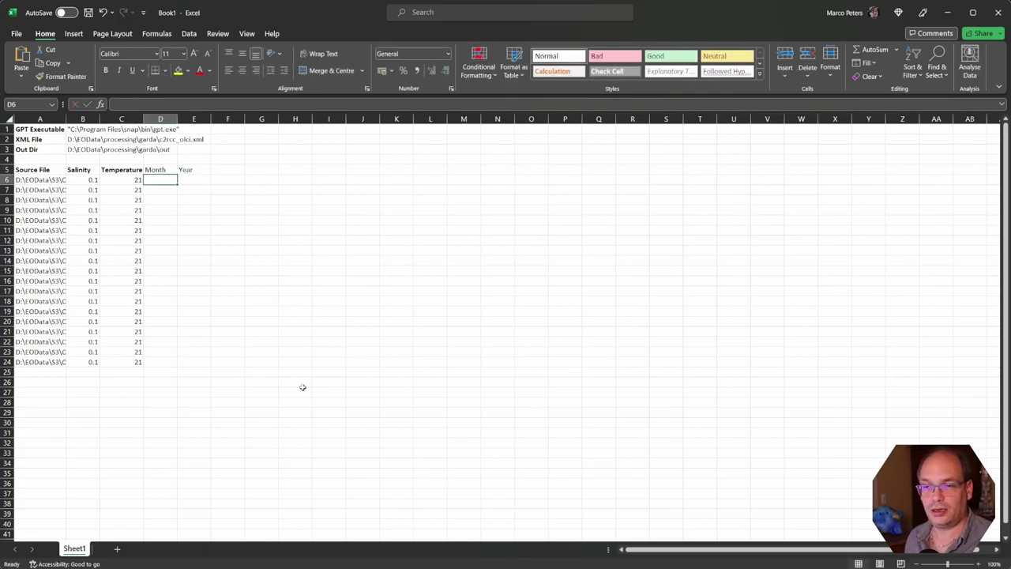
double_click(160, 179)
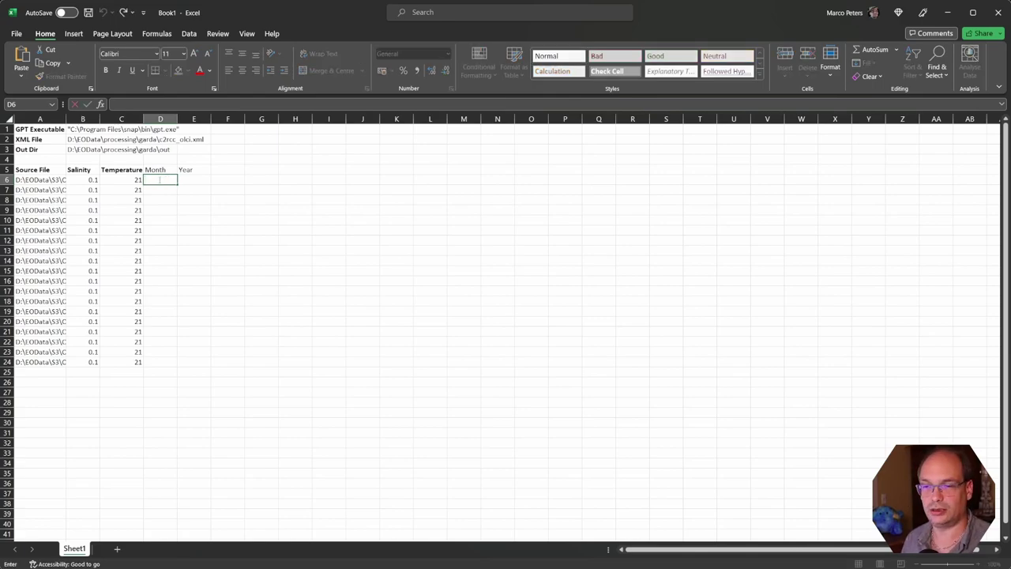
type("=MID(")
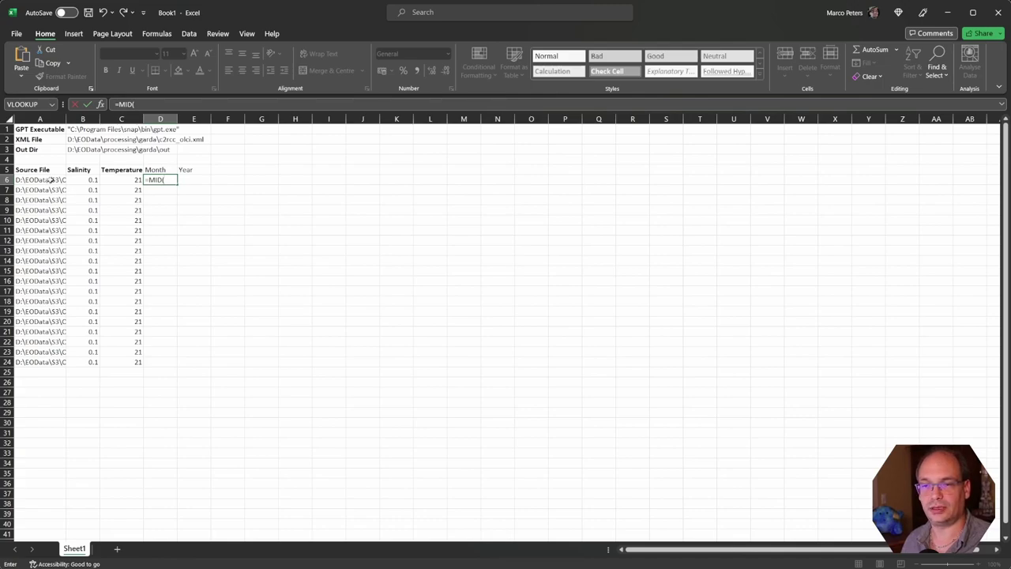
left_click(49, 180)
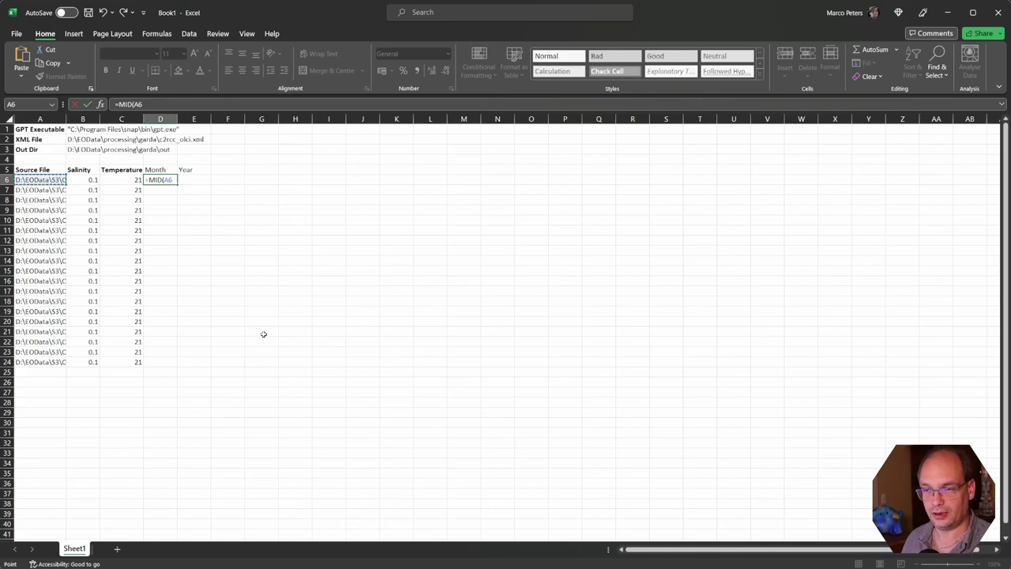
type(",")
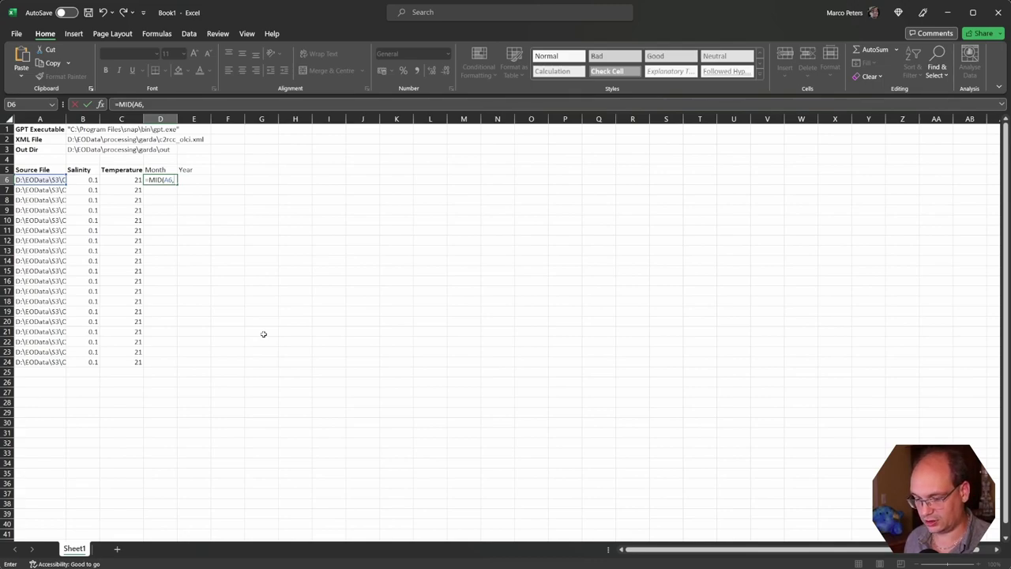
type("53,2")
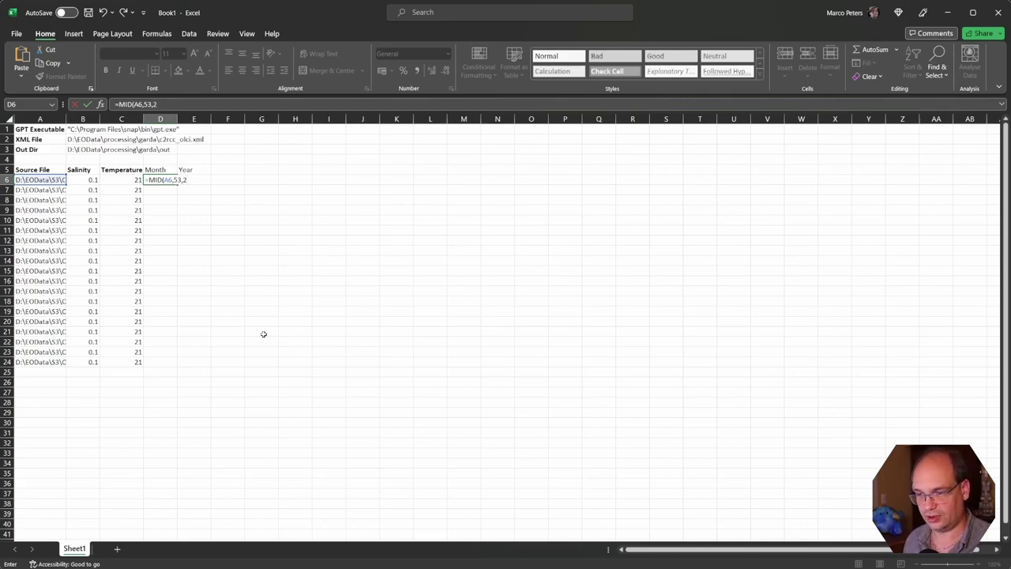
key("Return")
key("Up")
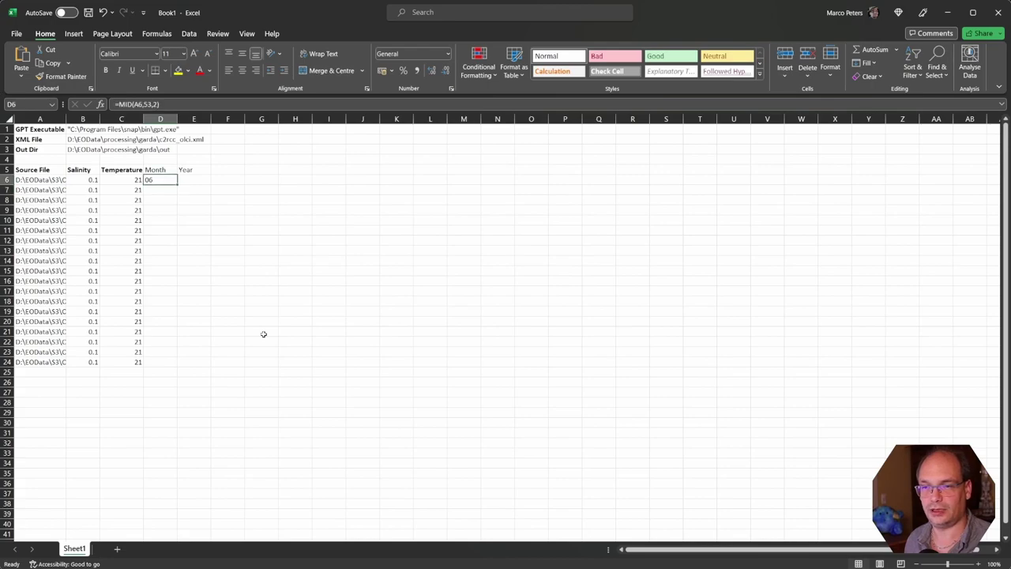
Step: Enter =MID(A6,49,4) in E6 to extract the year 2023 from the path
left_click(189, 180)
type("=")
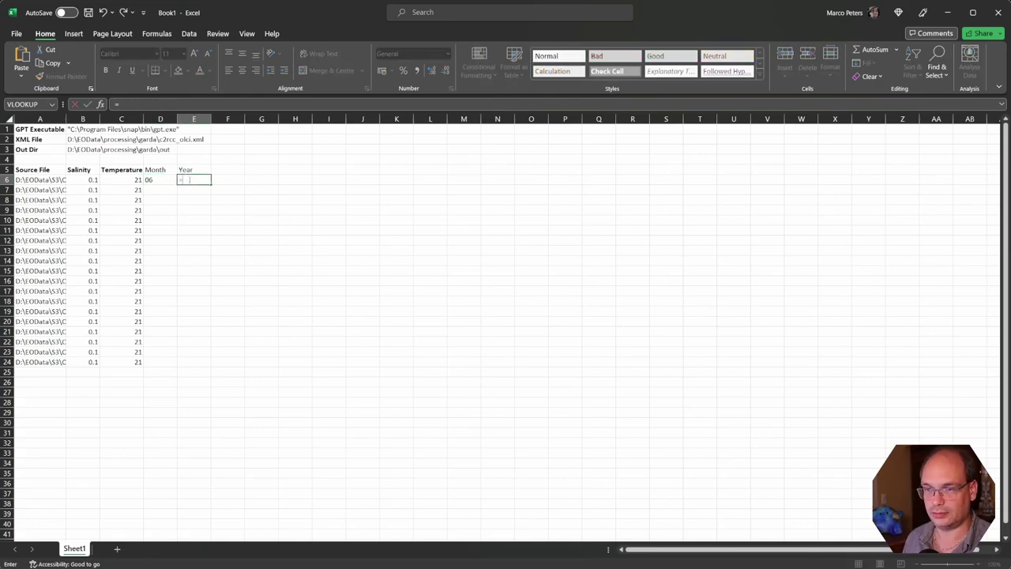
type("MID")
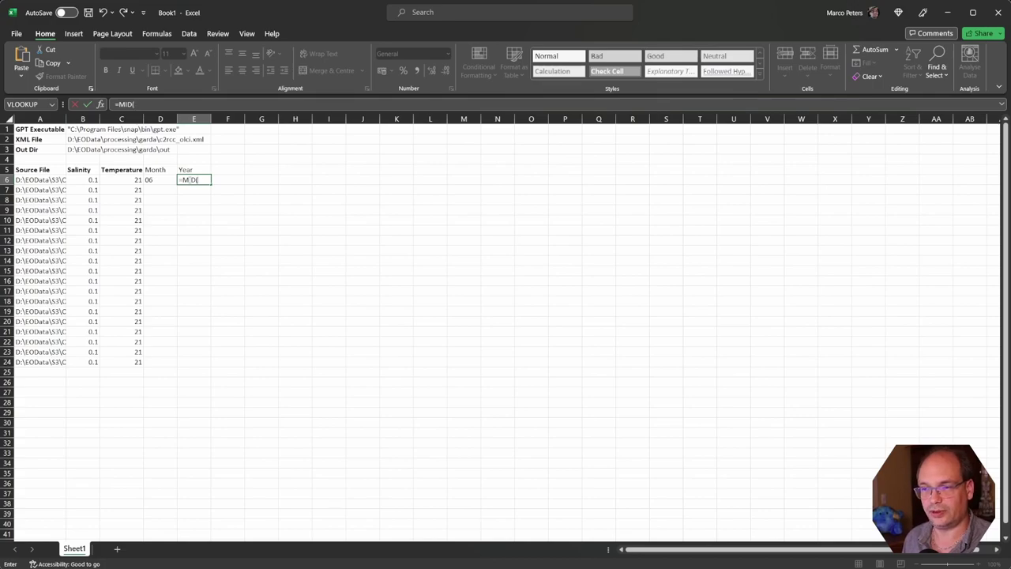
type("(")
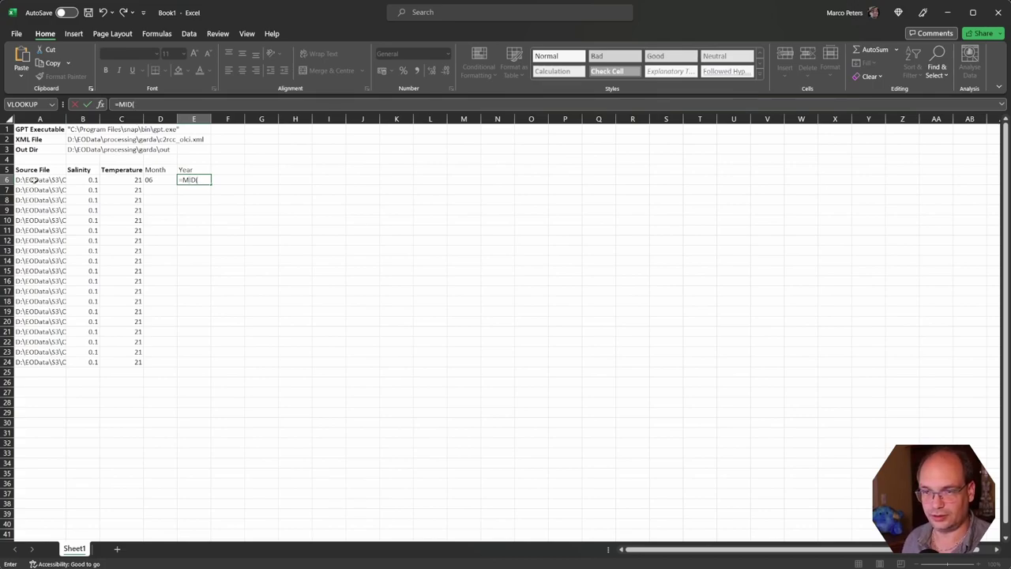
left_click(35, 180)
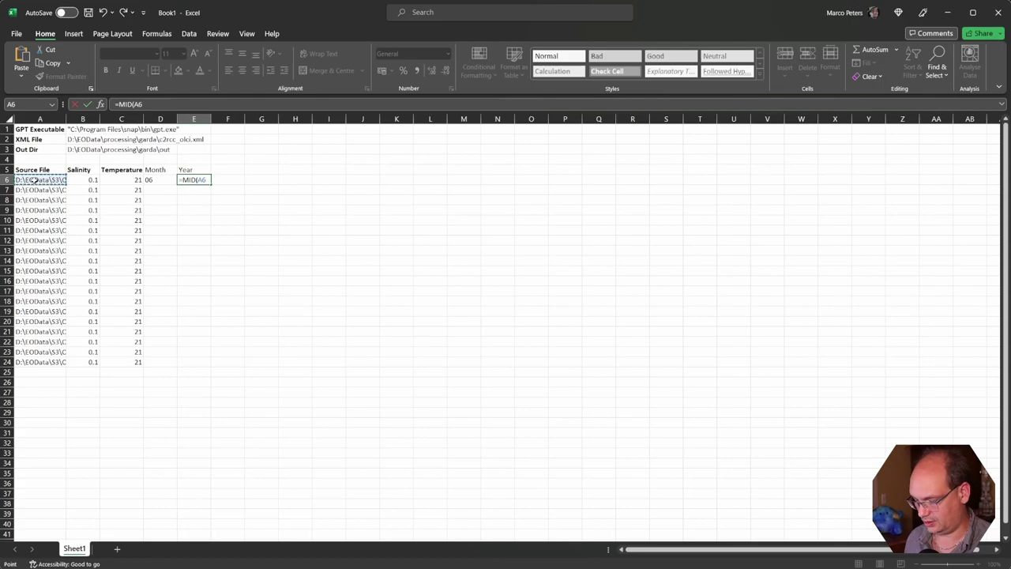
type(",")
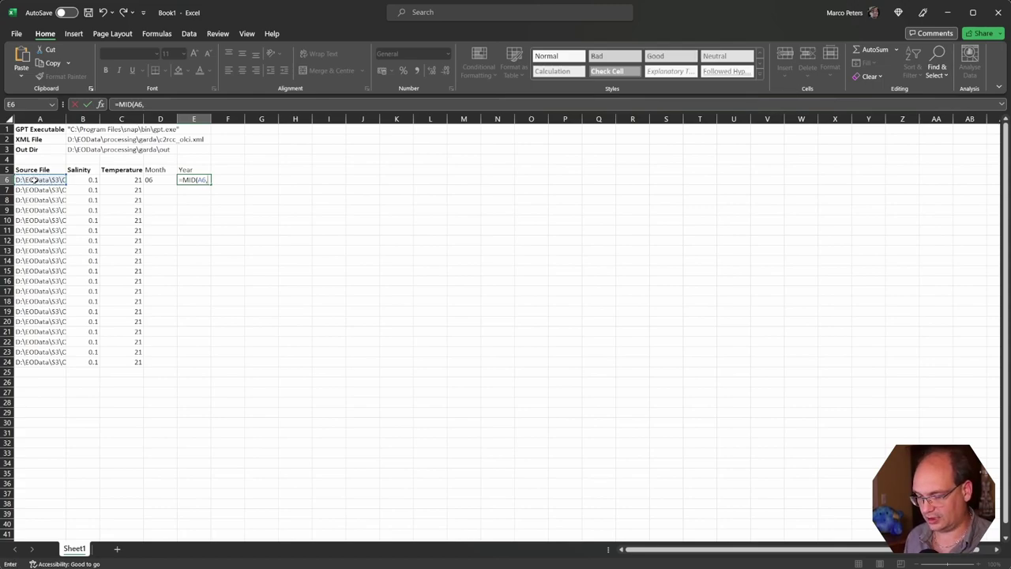
type("49,4")
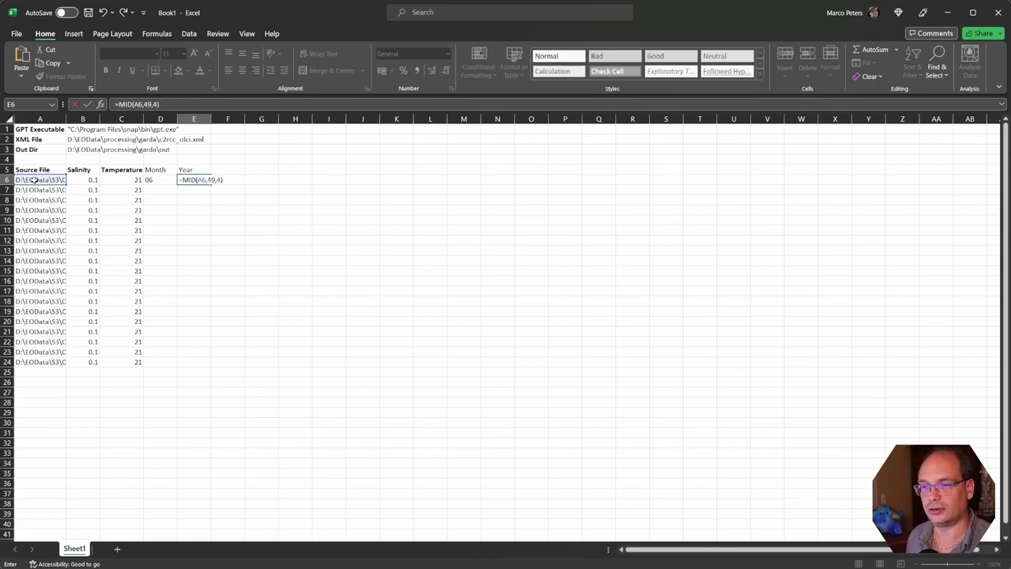
type(")")
key("Return")
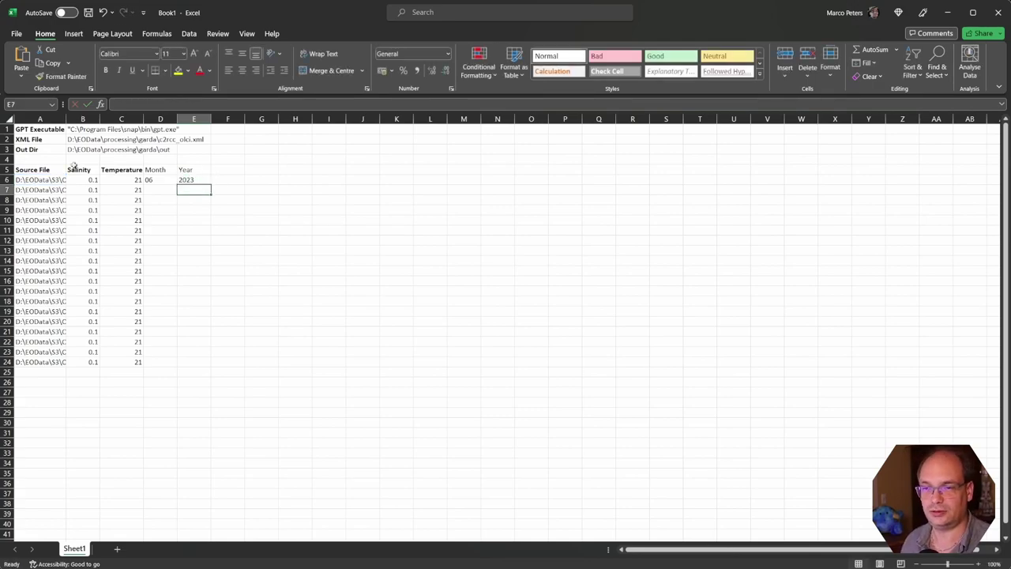
Step: Fill the Month and Year formulas down to row 24
left_click(165, 179)
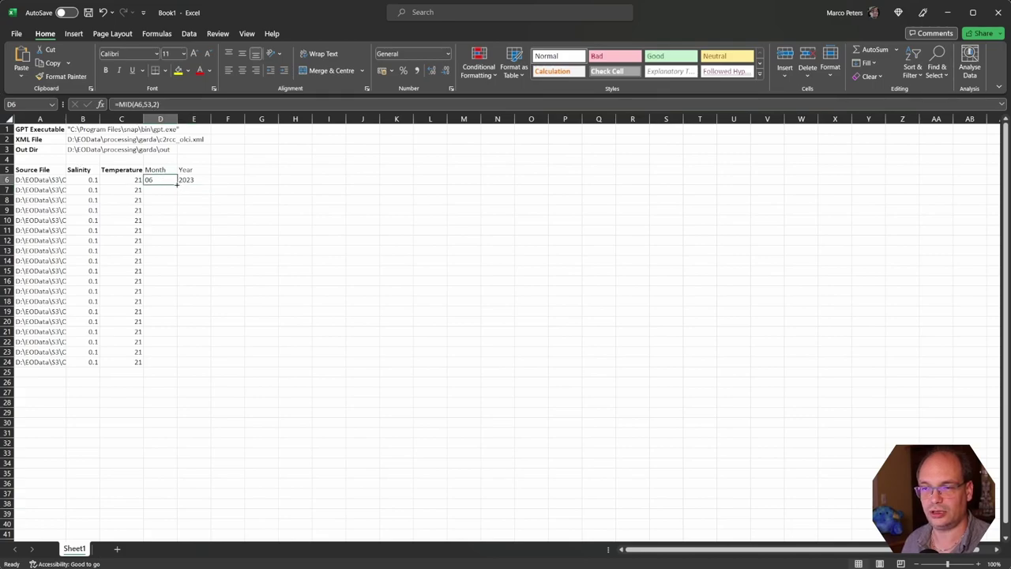
double_click(177, 182)
left_click(199, 181)
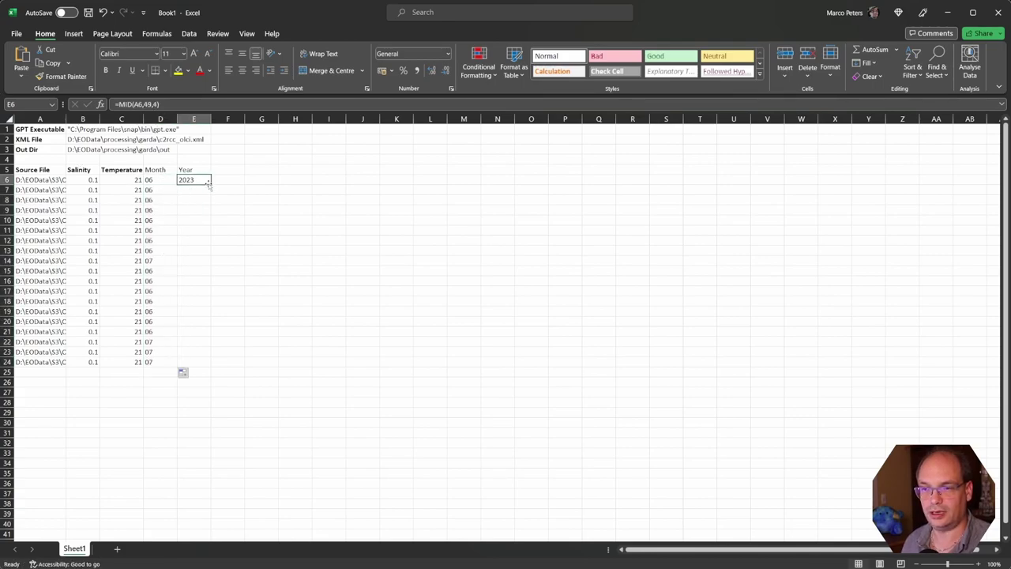
double_click(209, 182)
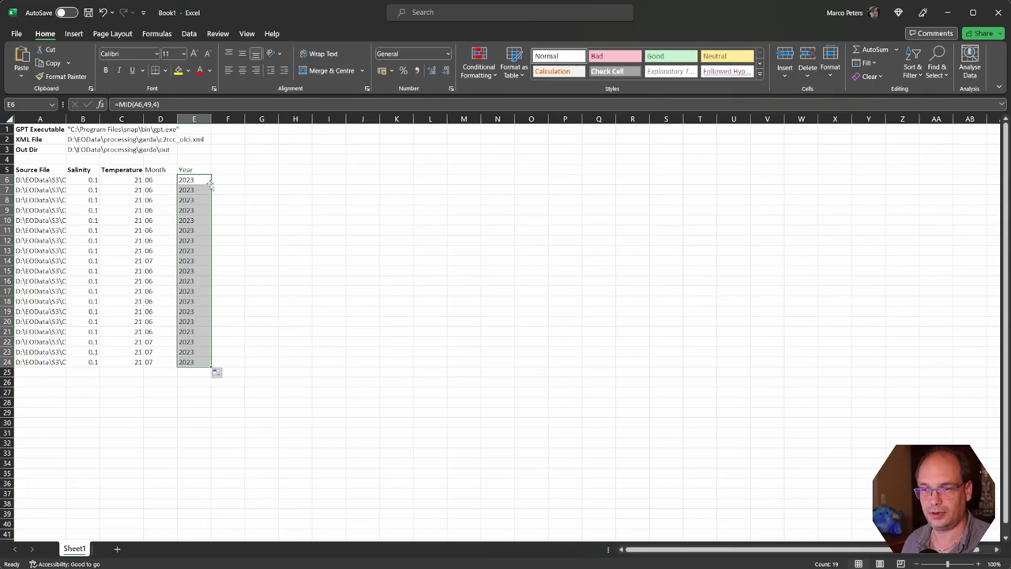
Step: Make the Month and Year headers bold
left_click(149, 173)
left_click(181, 172, "shift")
key("ctrl+b")
left_click(190, 170)
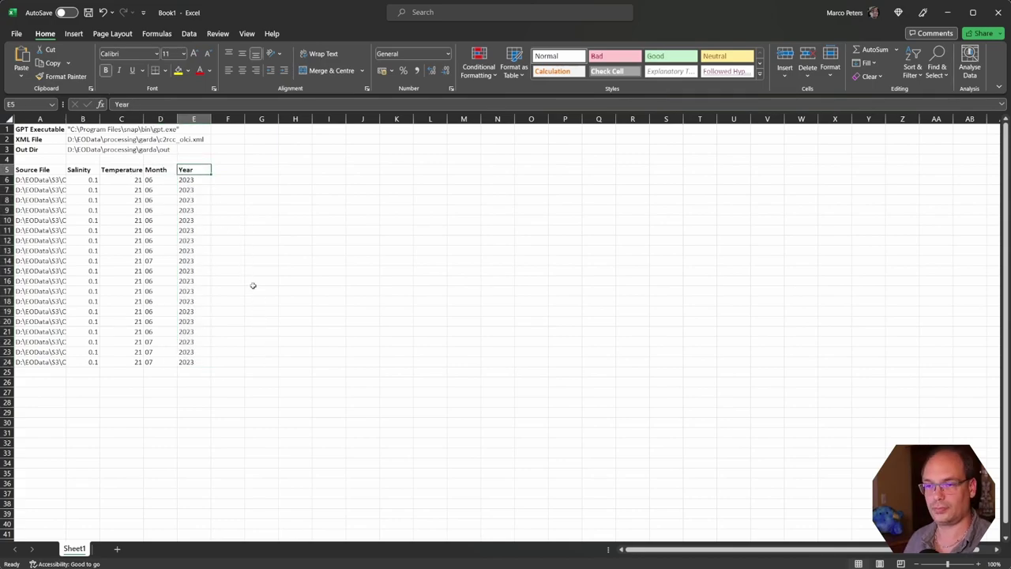
left_click(234, 174)
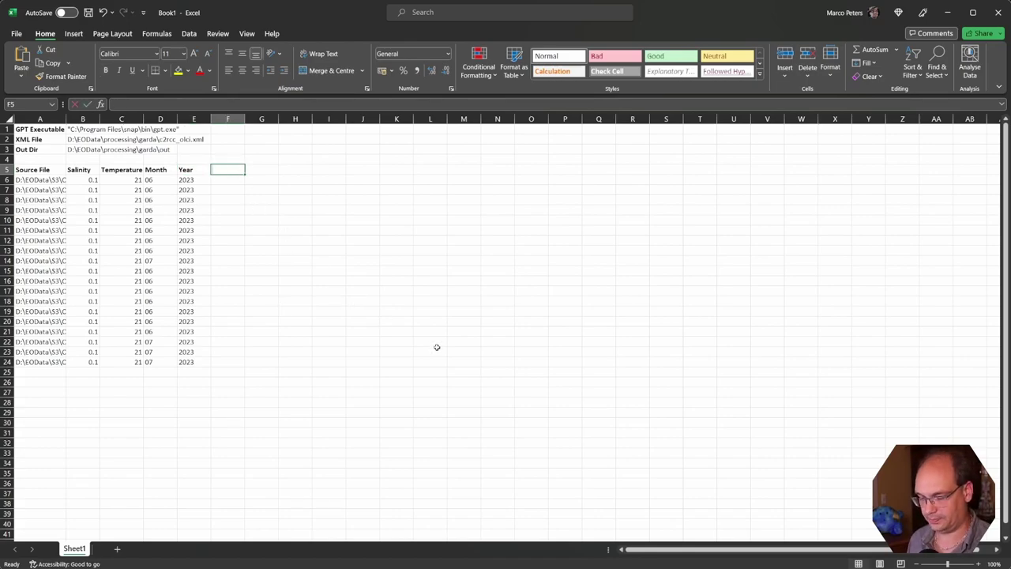
Step: Add the header 'Target File Name' in F5
type("Target File")
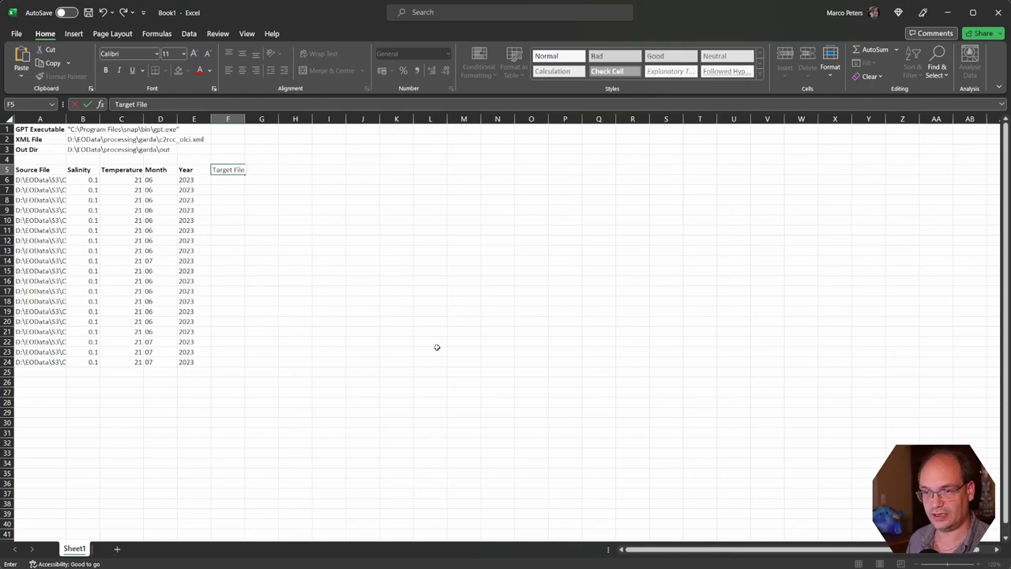
type(" Name")
key("Return")
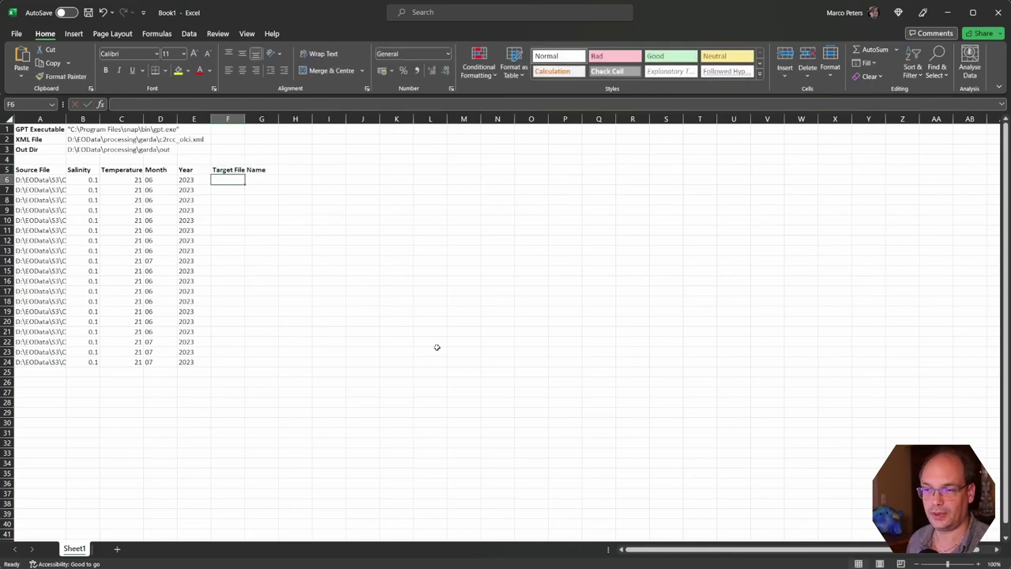
key("Up")
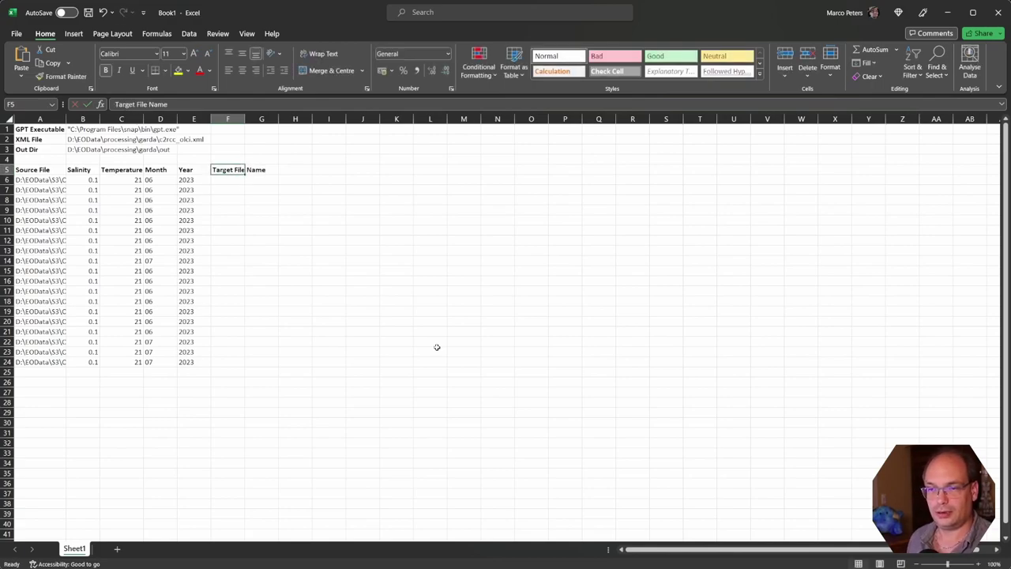
Step: Enter =CONCAT(MID(A6,33,24),"_c2rcc") in F6 to build the target file name
left_click(231, 180)
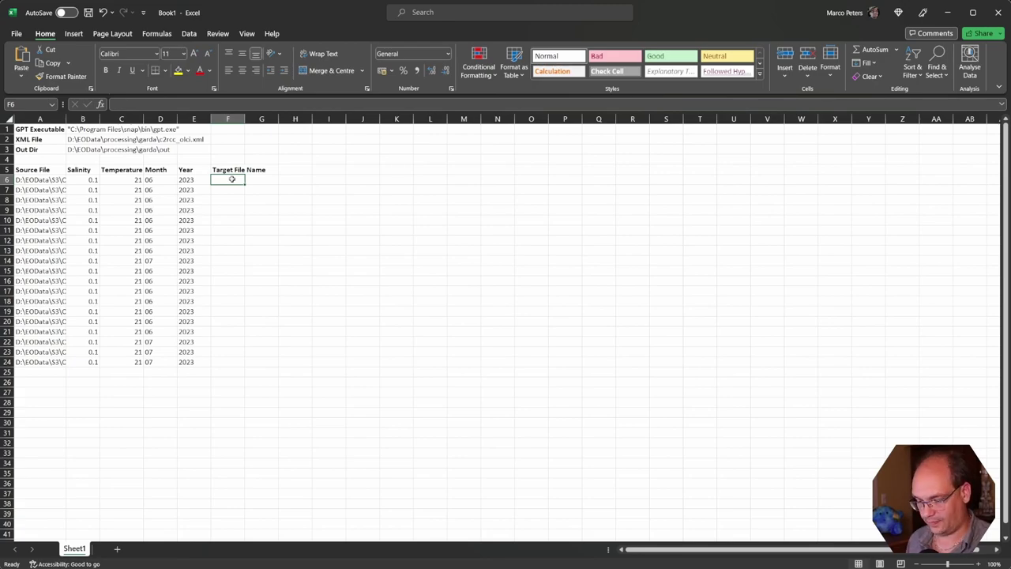
type("=")
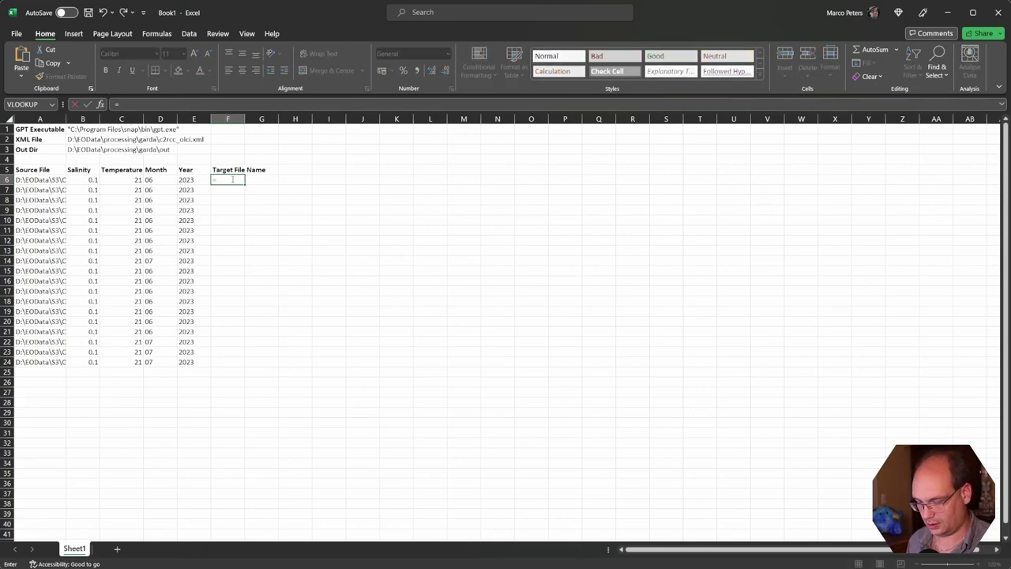
type("Co")
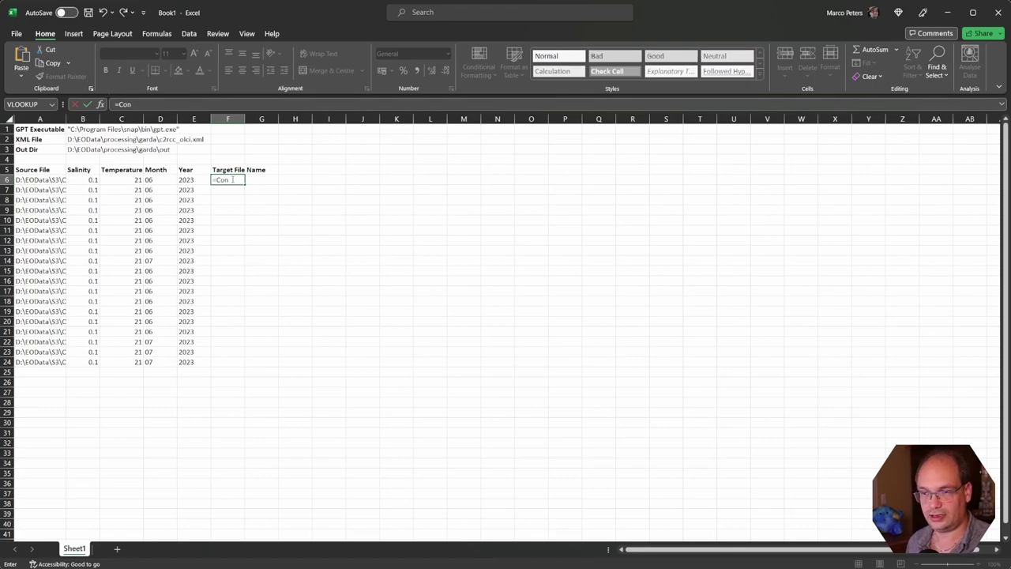
type("n")
key("Tab")
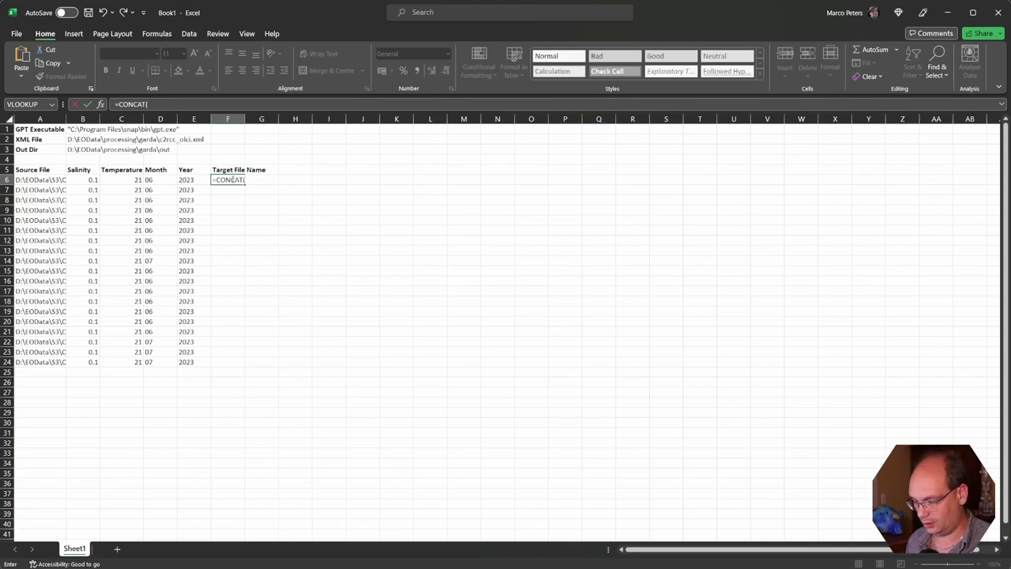
type("MI")
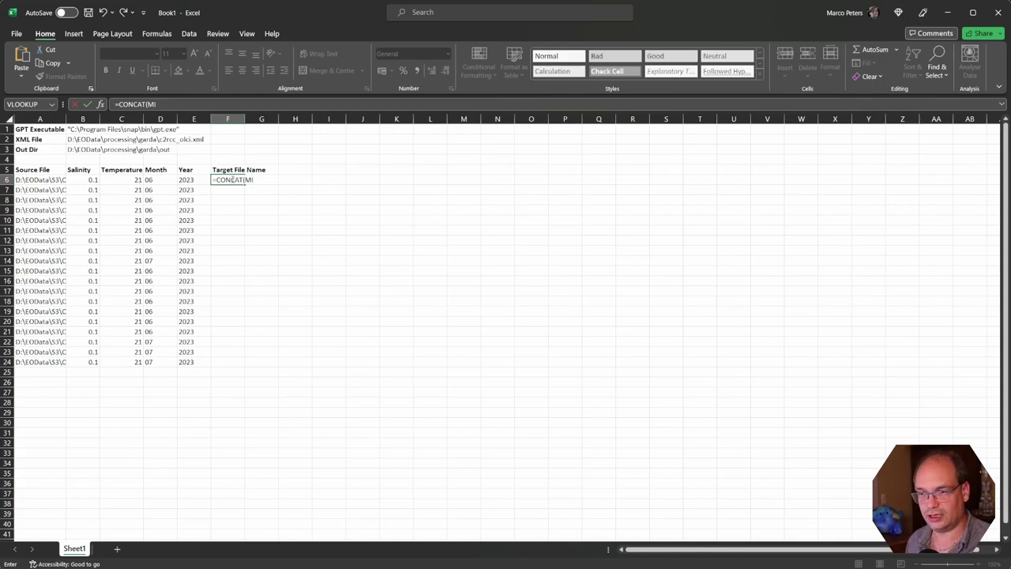
type("D(")
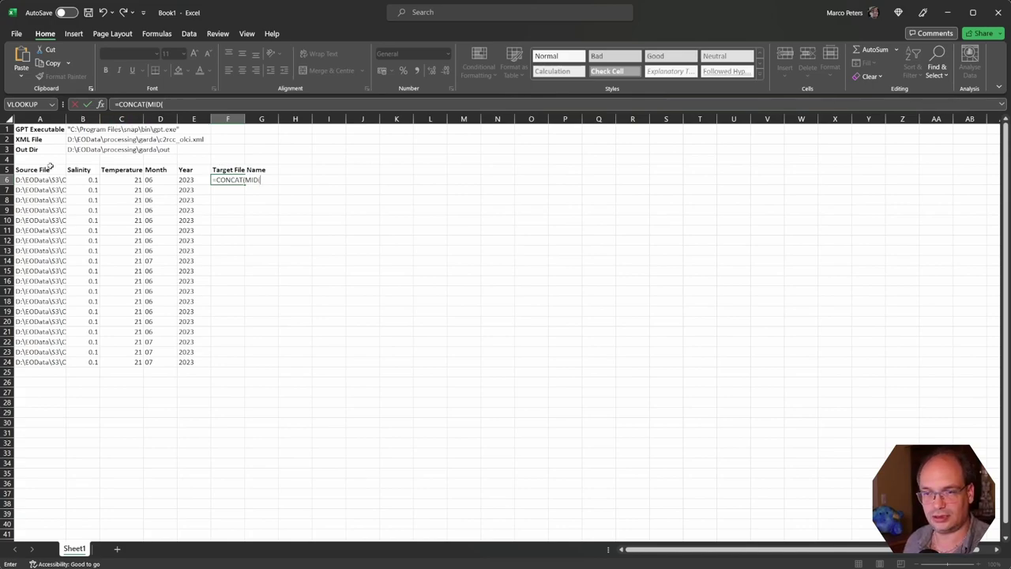
left_click(47, 182)
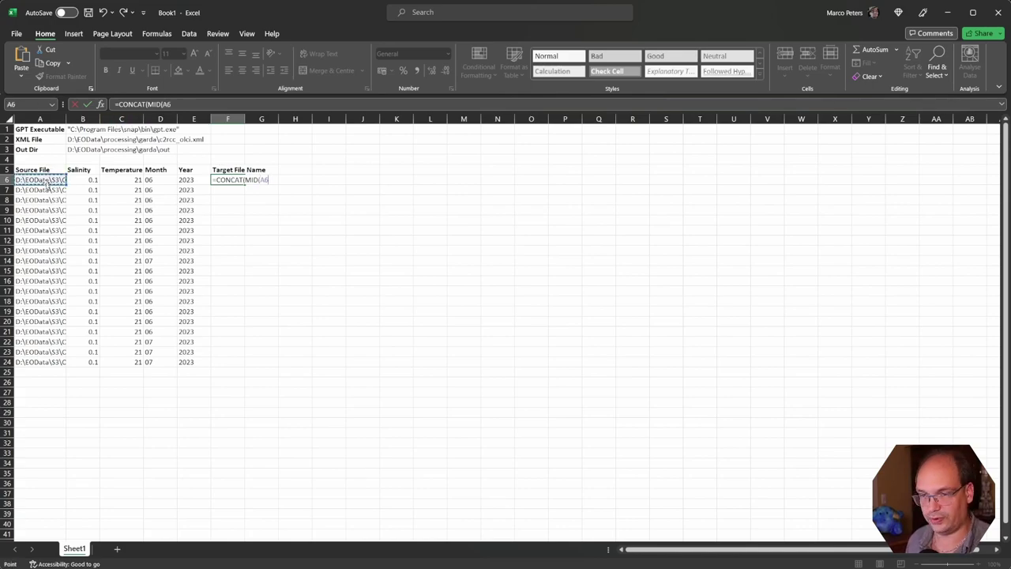
type(",")
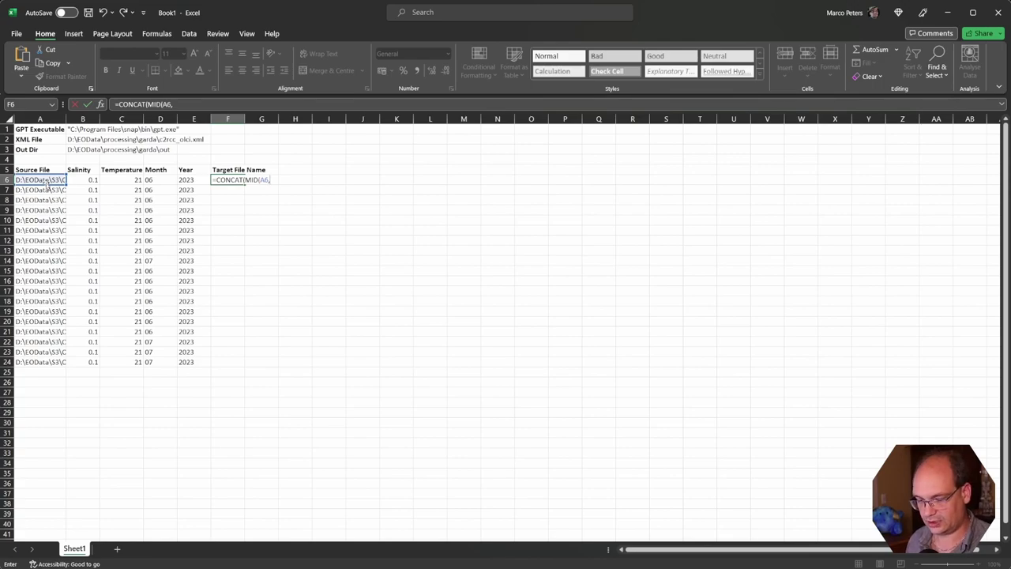
type("33,")
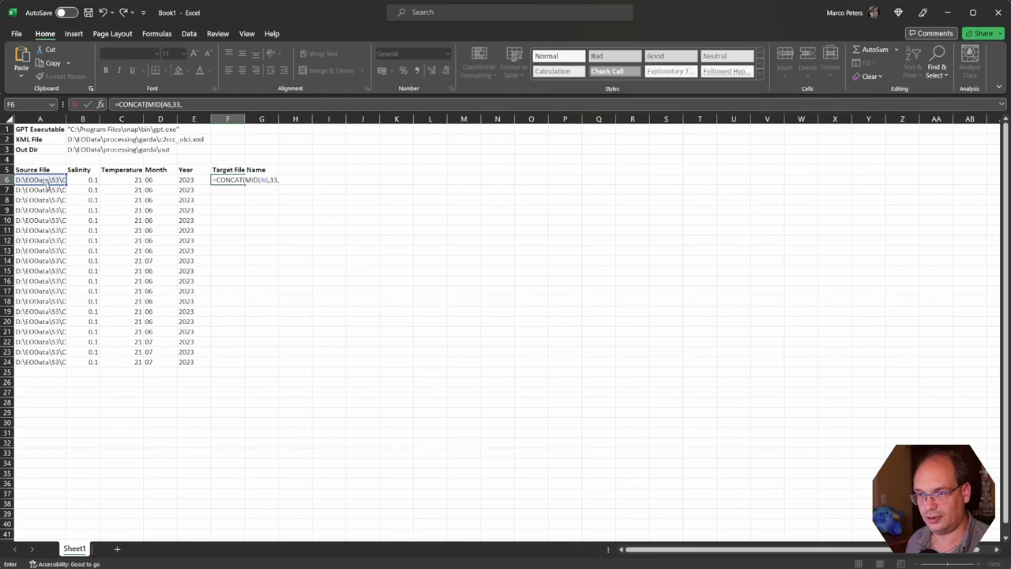
type("24),")
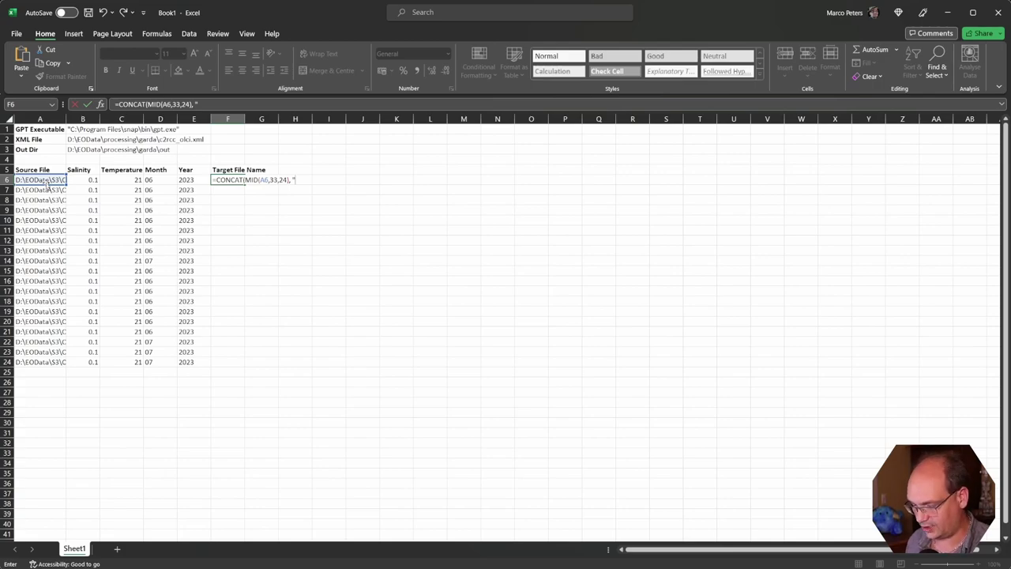
type("_c2rcc\")")
key("ctrl+Return")
Step: Correct the _c2rcc suffix typo, autofit column F and fill the formula to F24
key("F2")
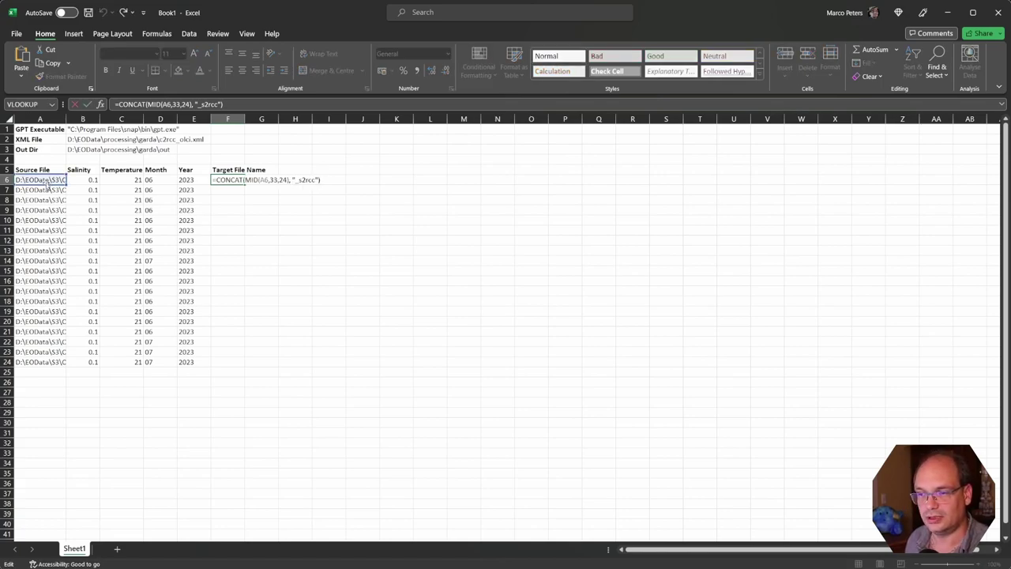
key("Right")
key("Right")
key("BackSpace")
type("c")
key("Return")
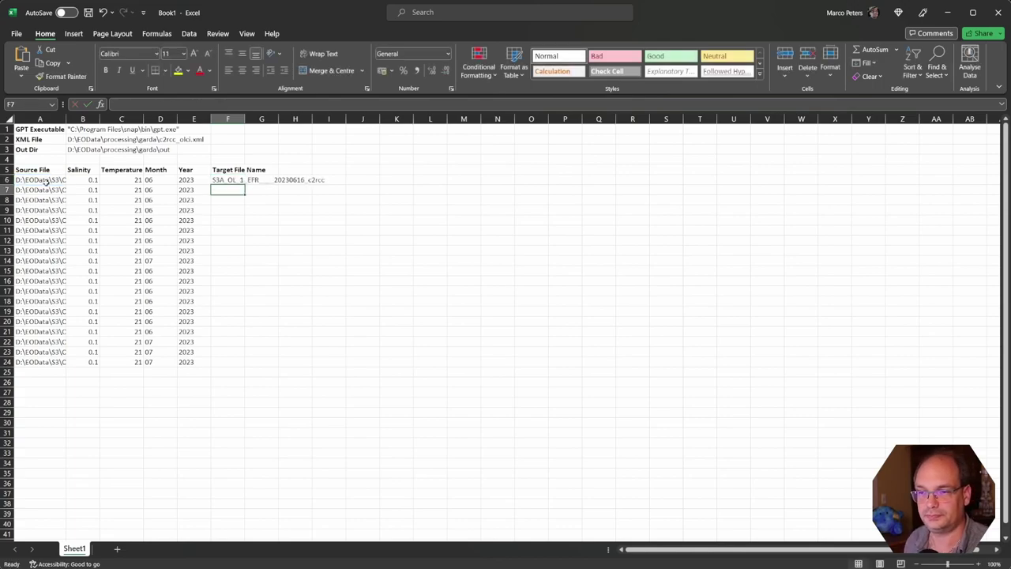
key("Up")
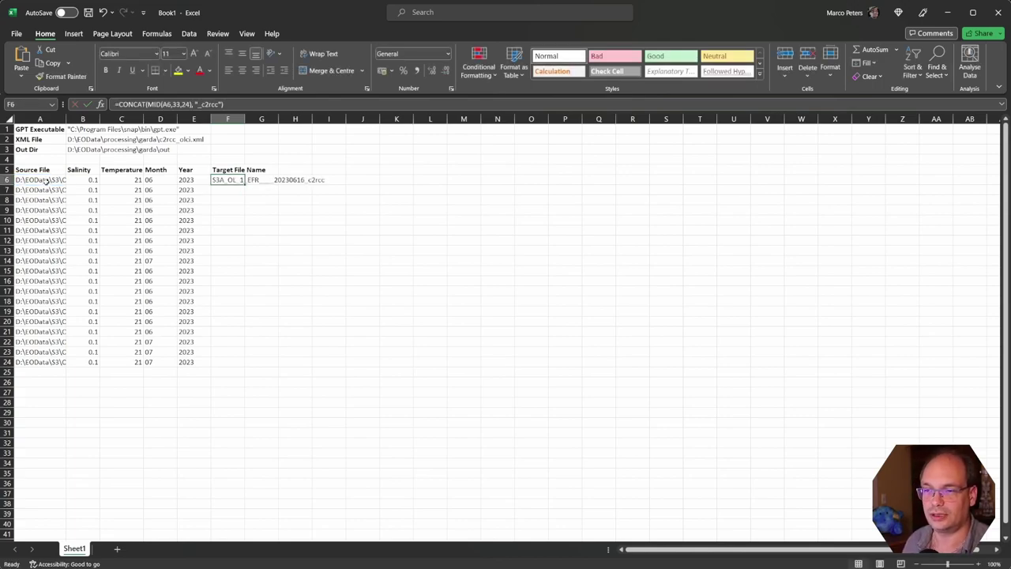
double_click(245, 118)
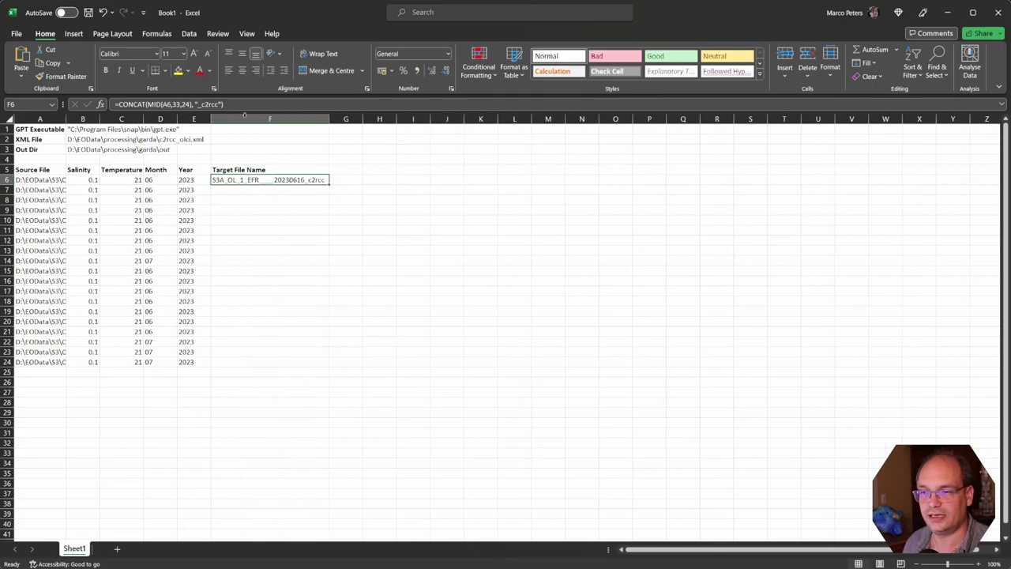
double_click(328, 183)
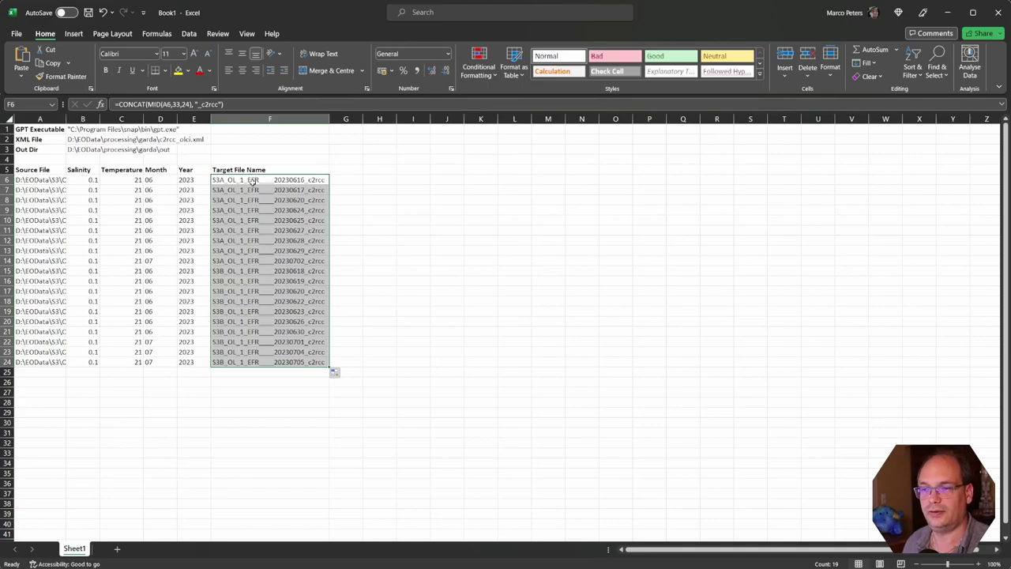
Step: Add the header 'Outpath' in G5
left_click(341, 170)
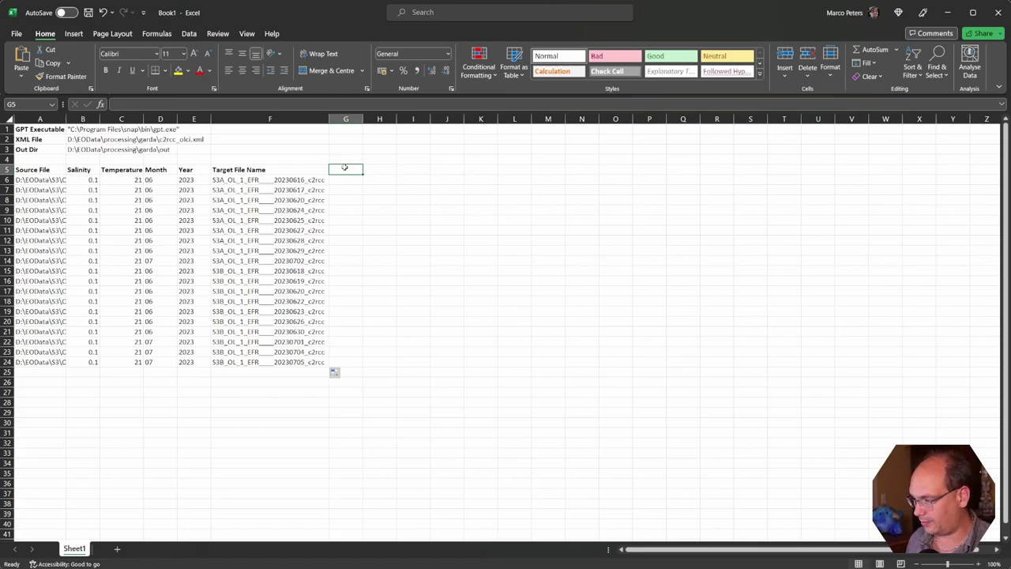
type("Ou")
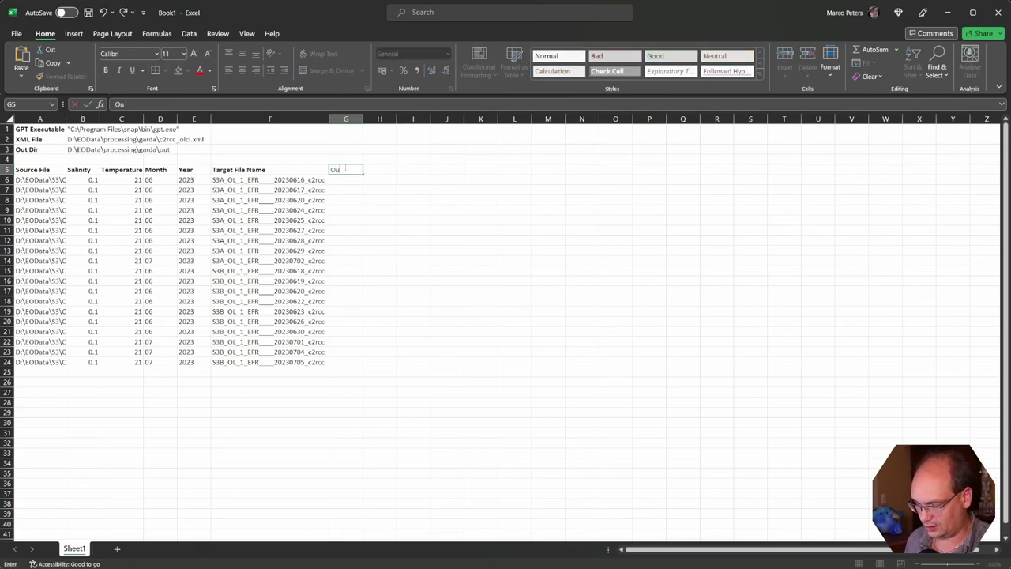
type("tpath")
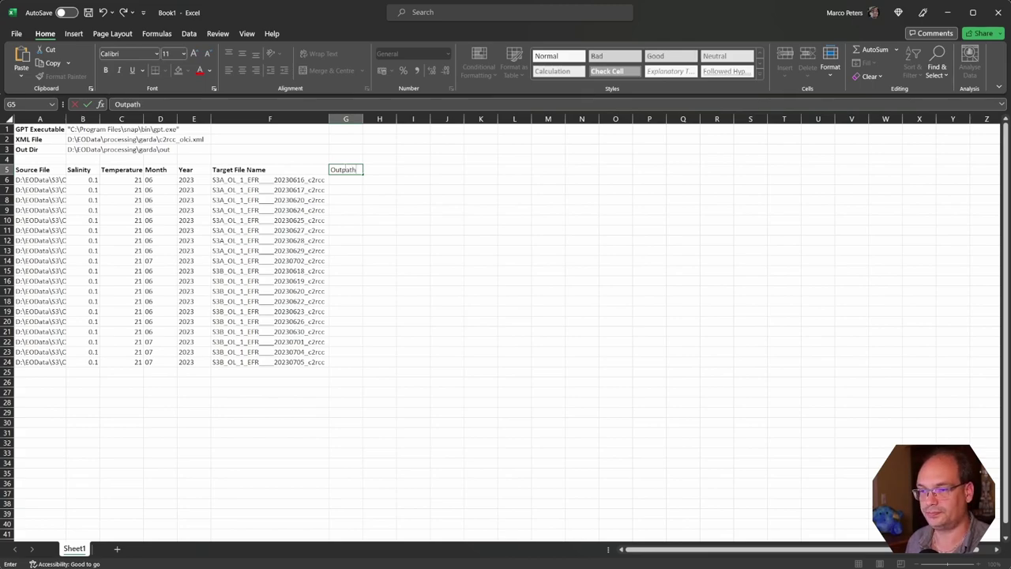
key("Return")
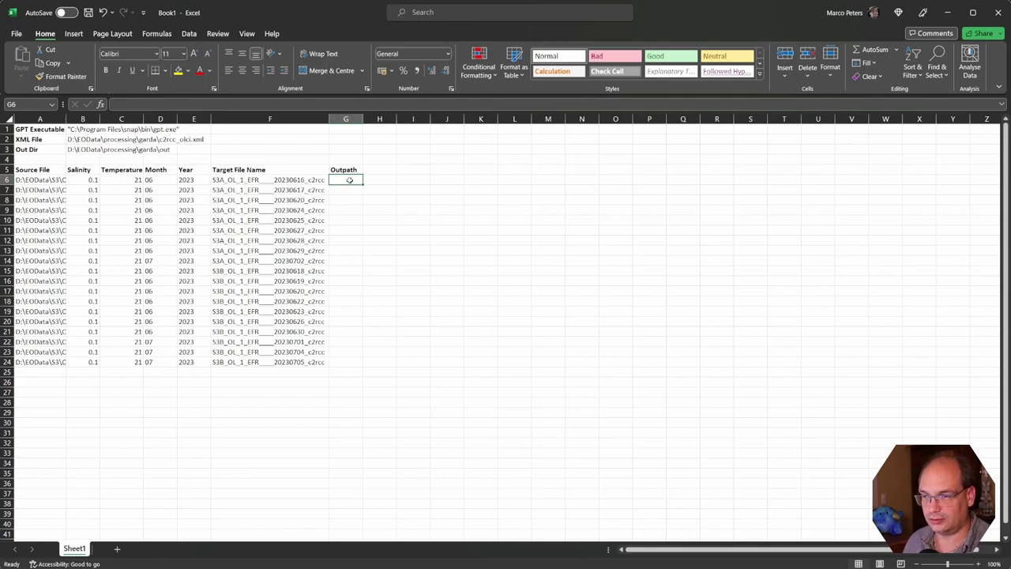
Step: Start the G6 CONCAT formula with the absolute out-dir reference $B$3
double_click(349, 180)
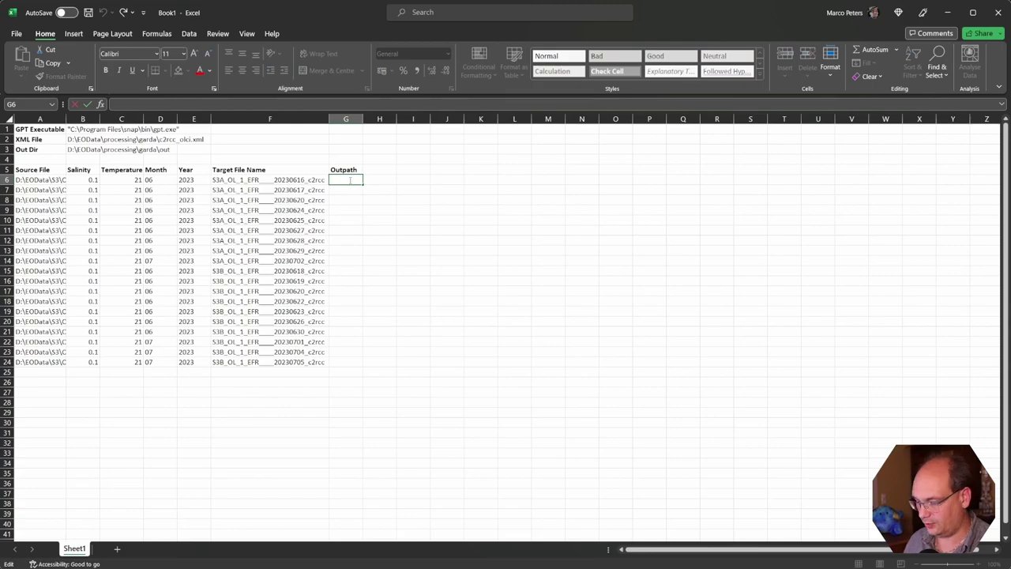
type("=conc")
key("Tab")
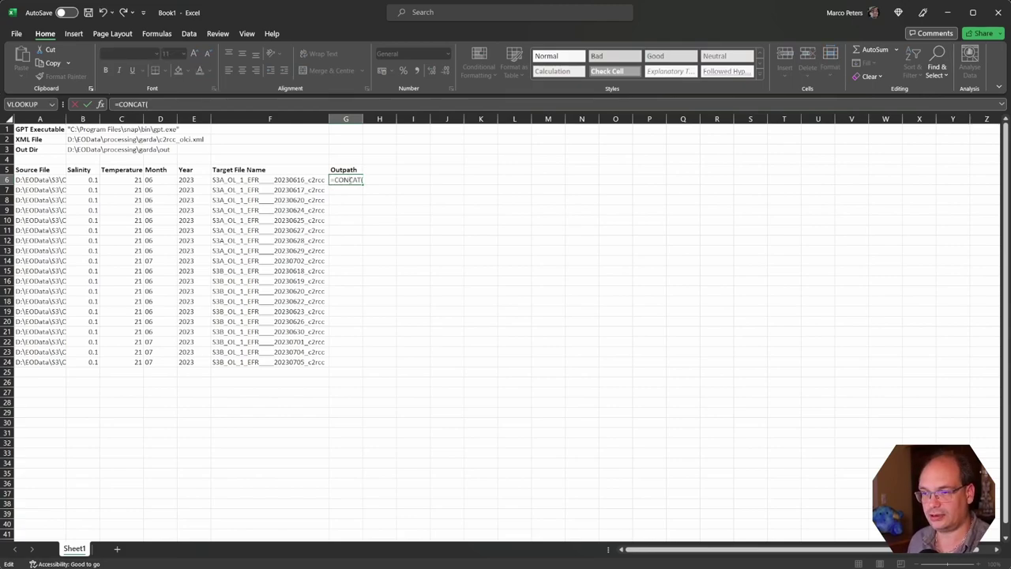
left_click(79, 150)
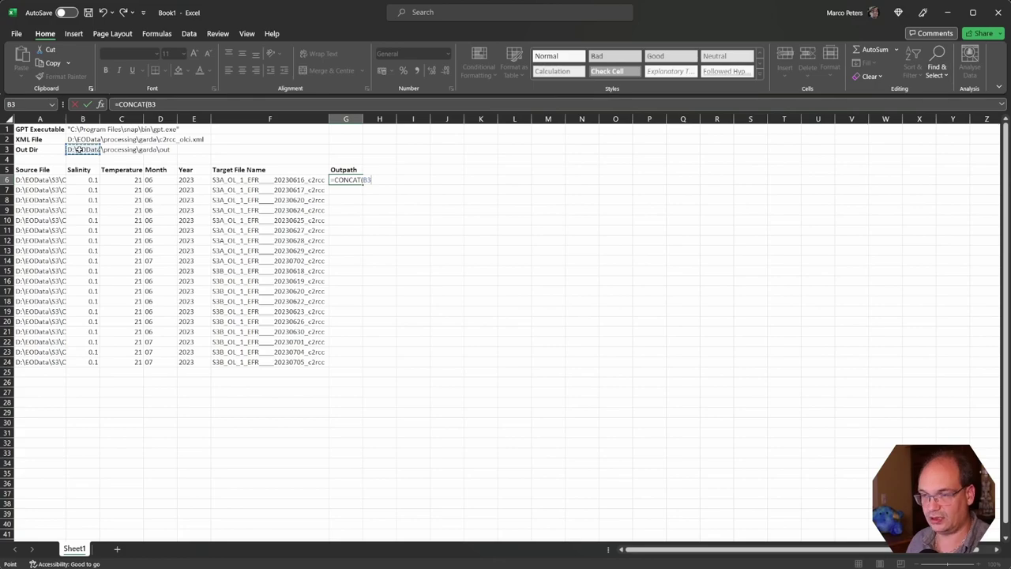
key("F4")
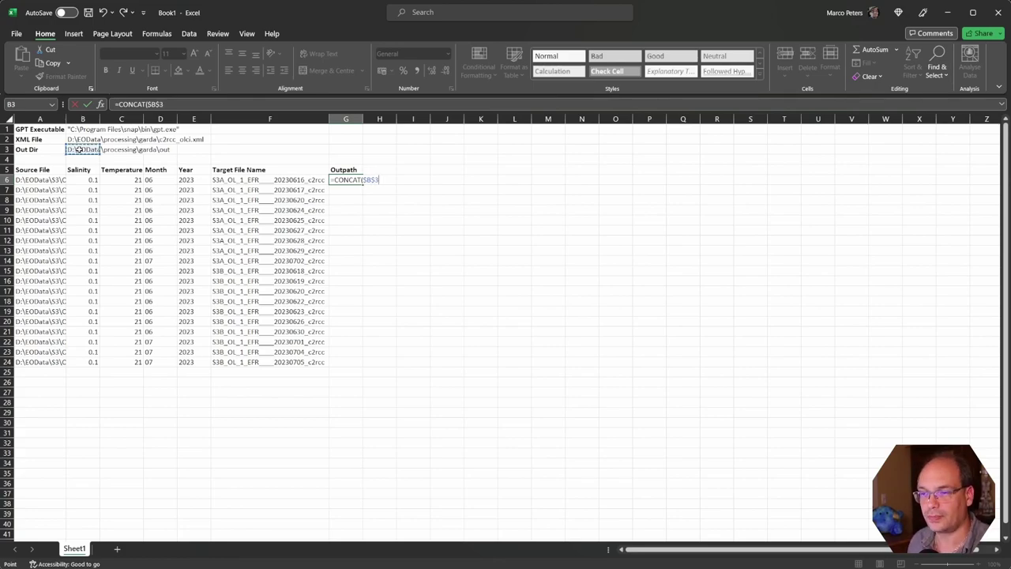
type(",")
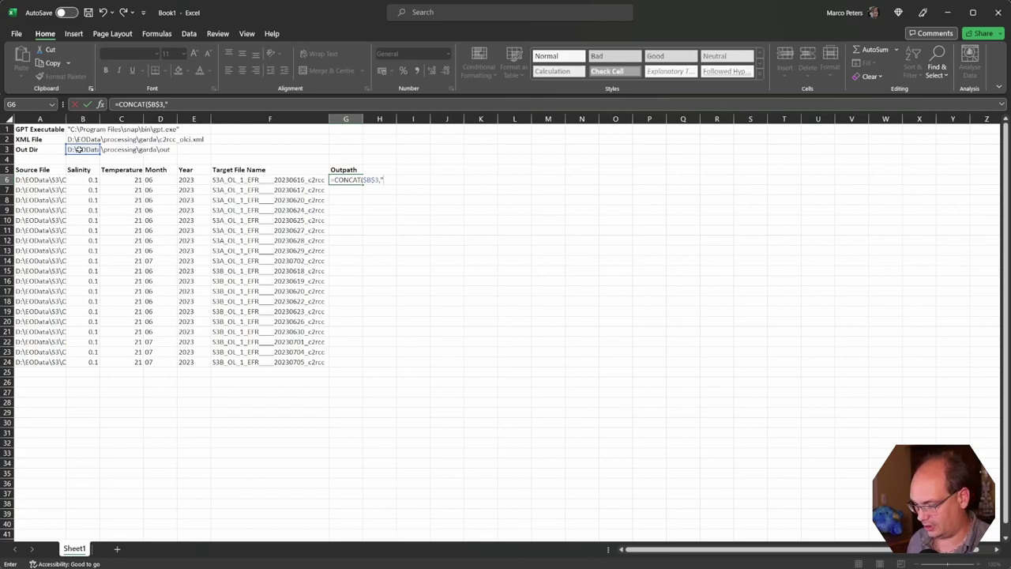
type("\",")
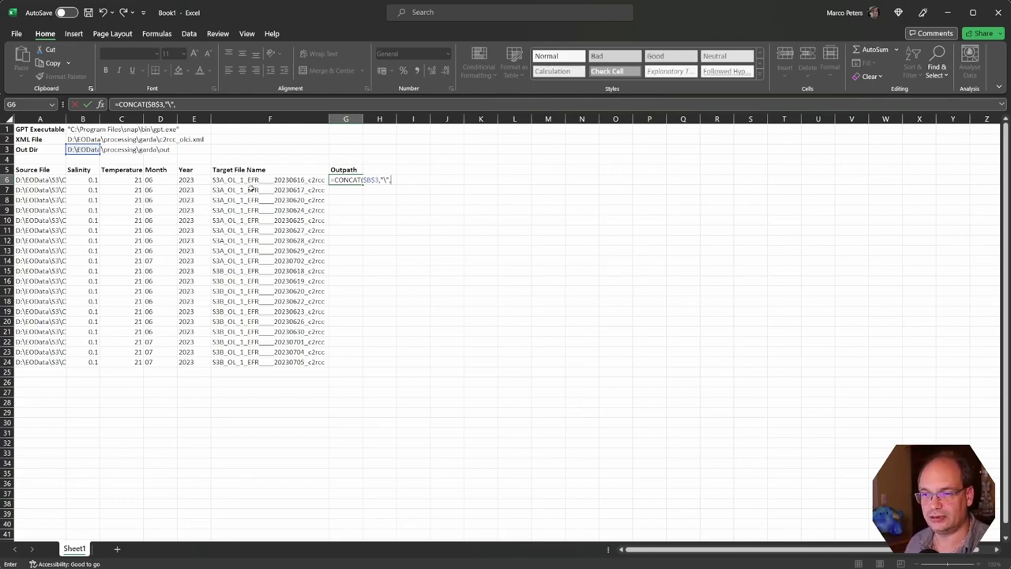
Step: Append year E6, month D6 and target name F6 with backslashes, then fill to G24
left_click(192, 180)
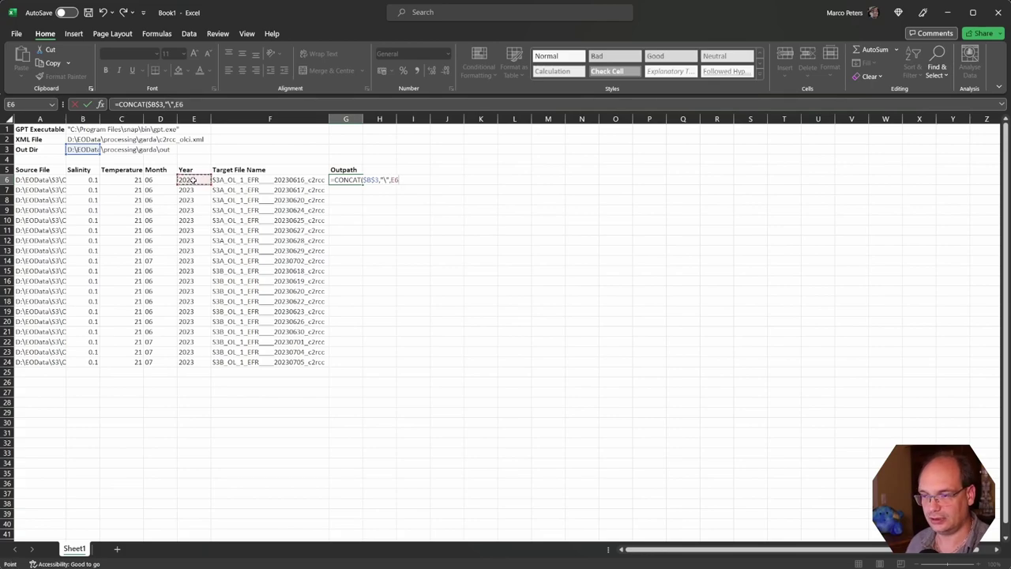
type(",")
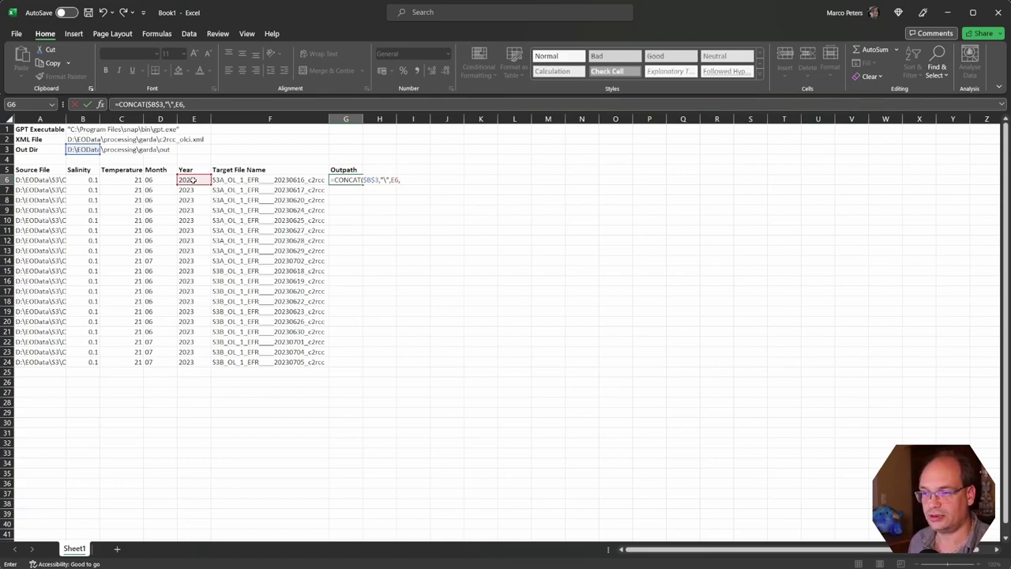
type("\"\\\",")
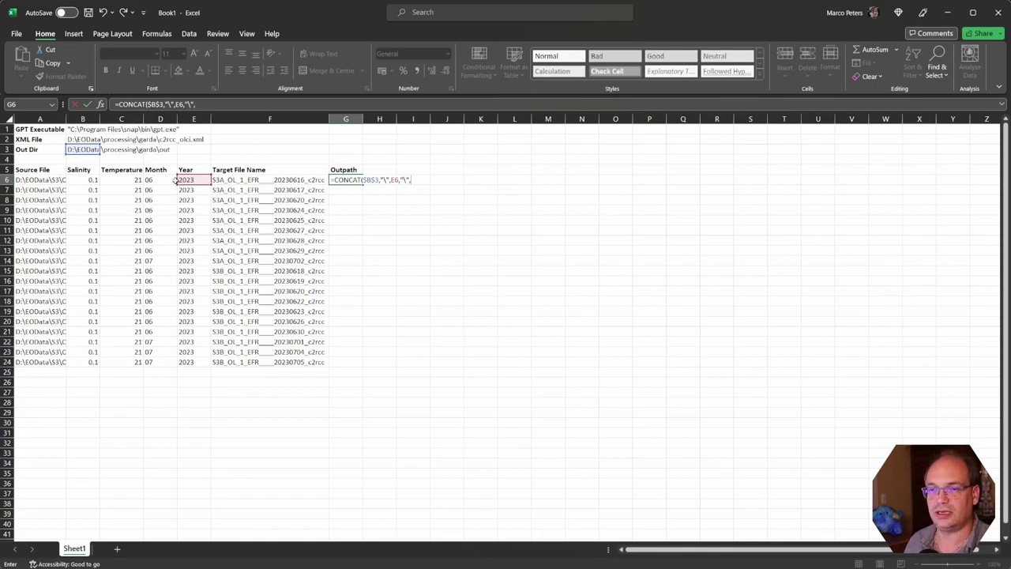
left_click(162, 179)
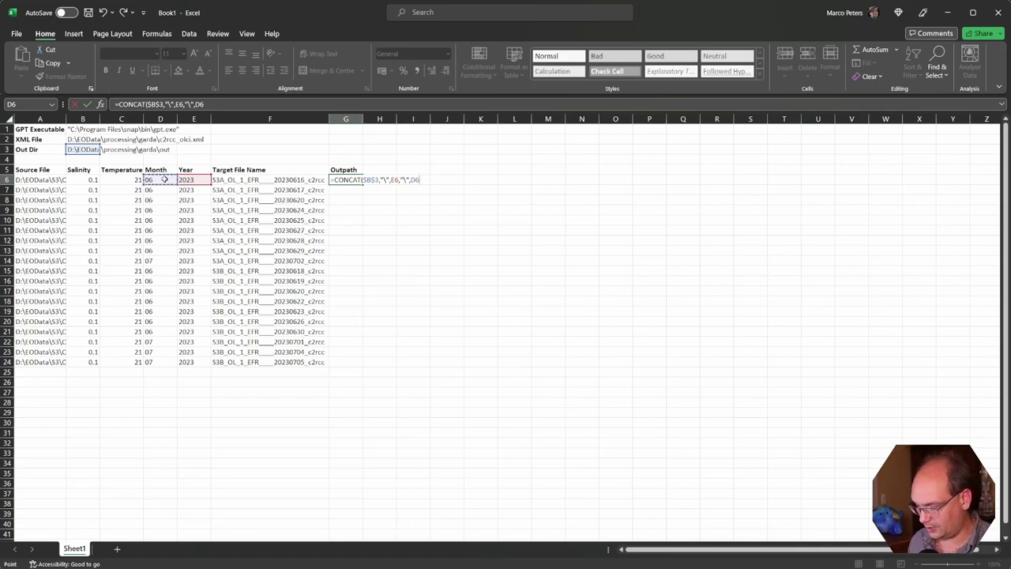
type(",")
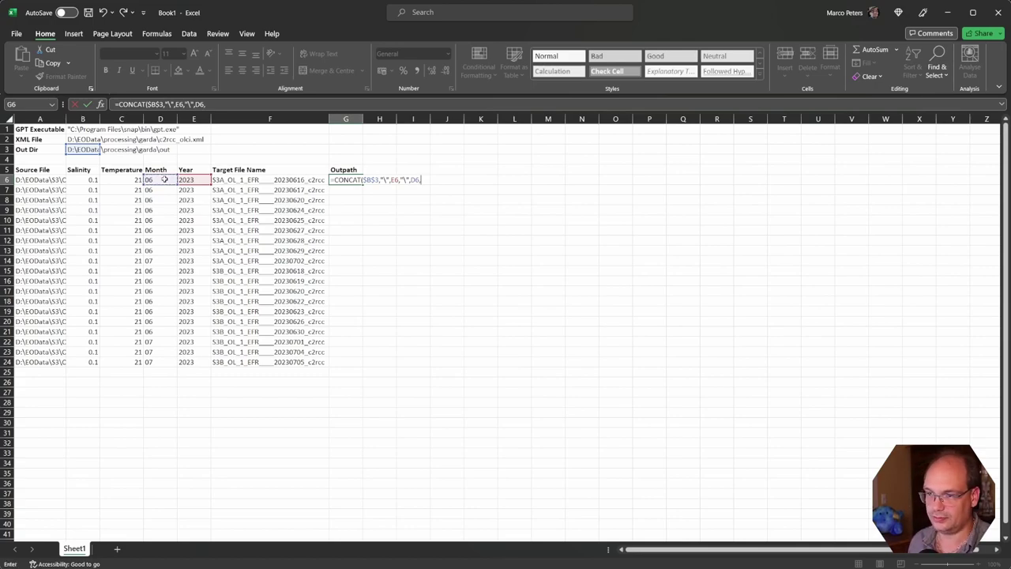
type("\"\\")
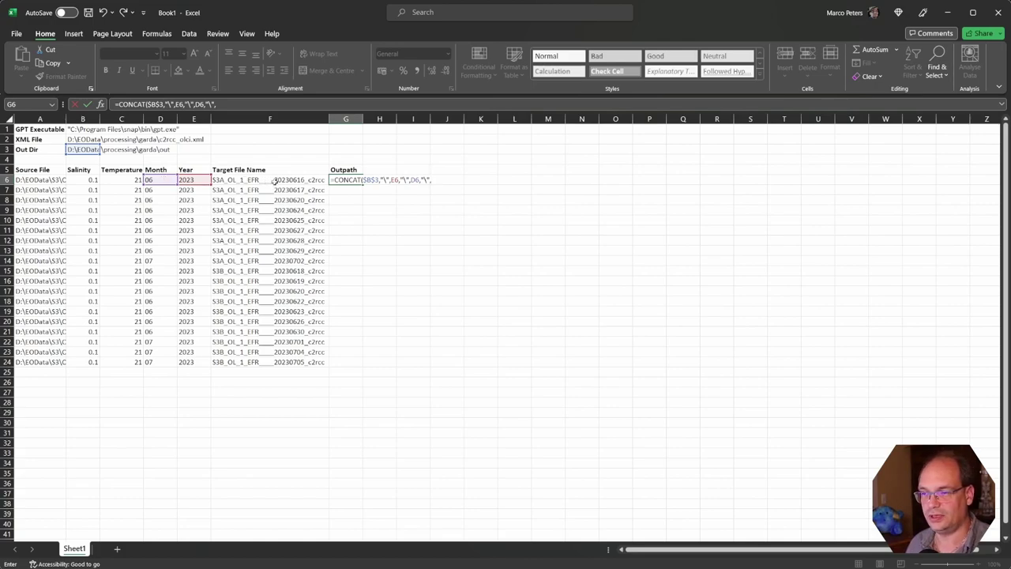
type("\",")
left_click(273, 180)
type(")")
key("Return")
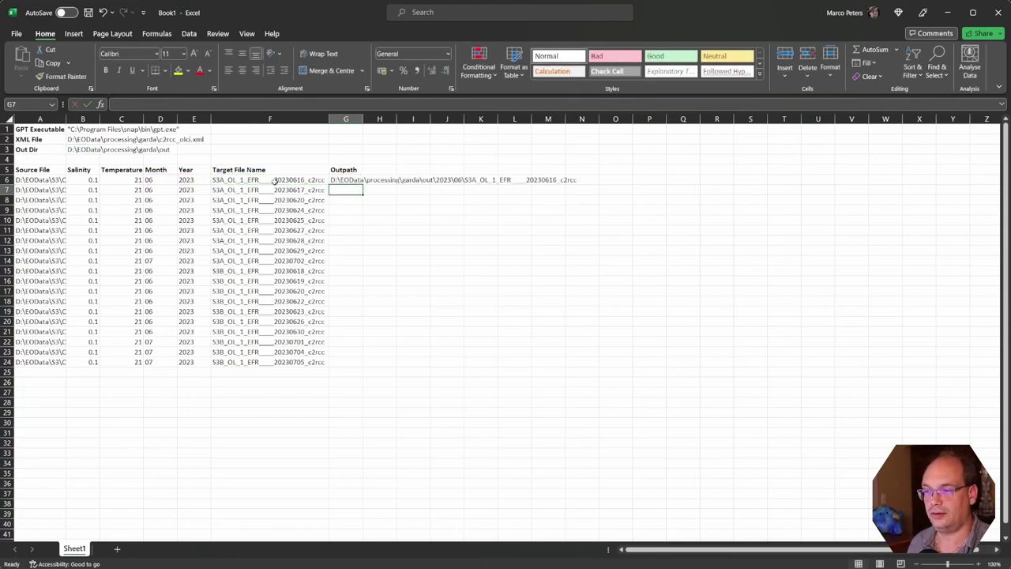
key("Up")
double_click(362, 185)
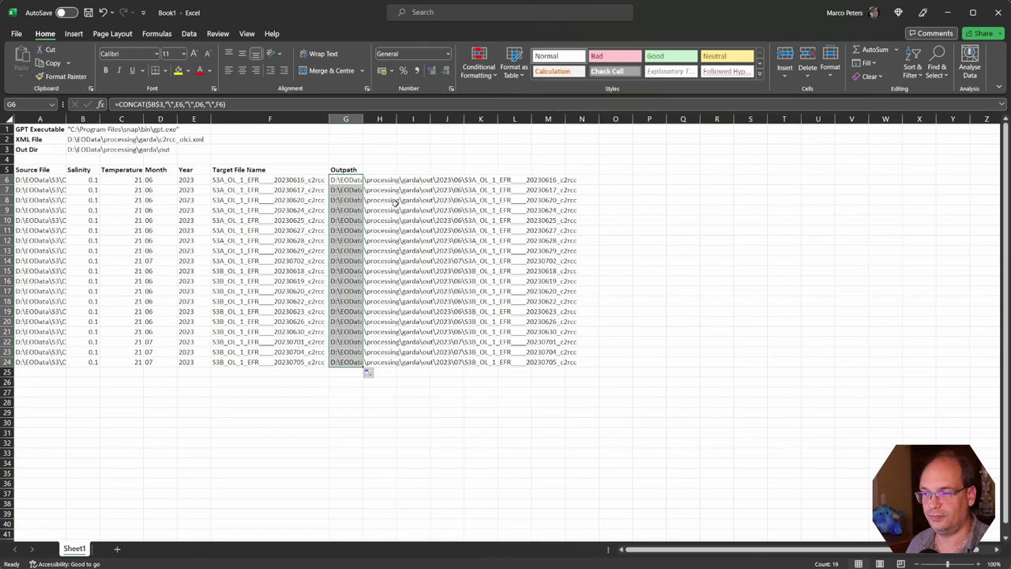
Step: Add the header 'File Format' in H5
key("Up")
key("Right")
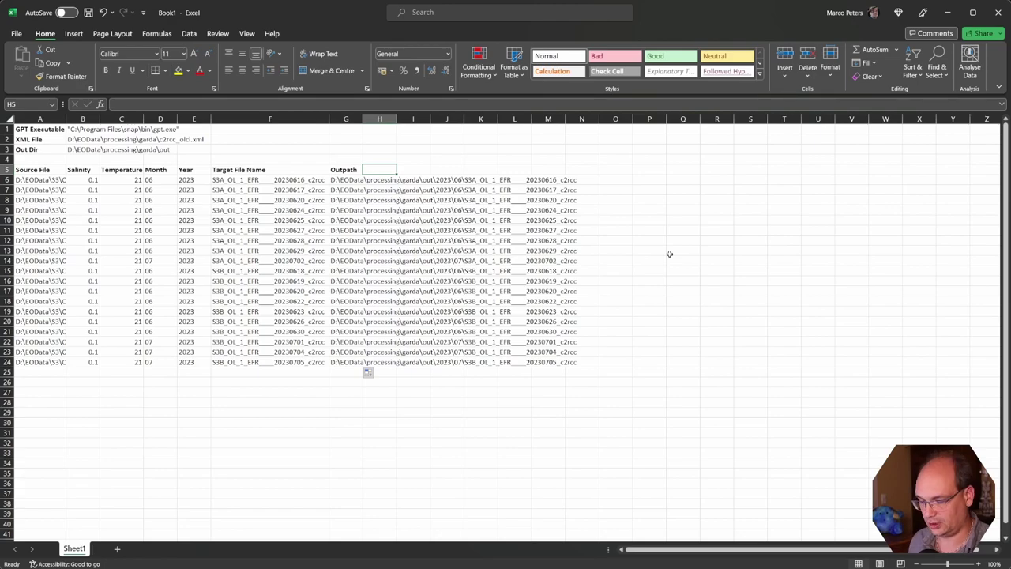
type("File")
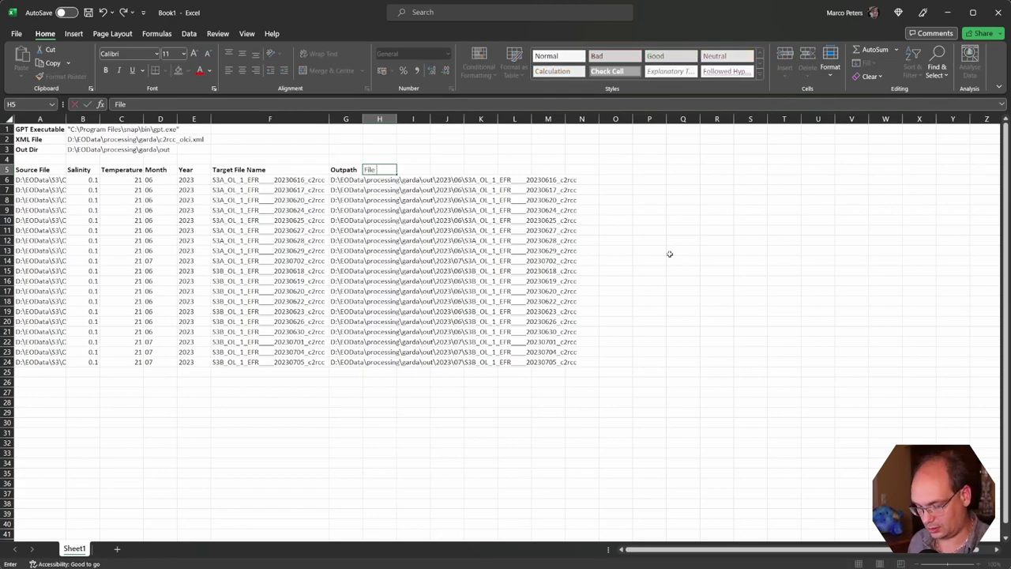
type(" Format")
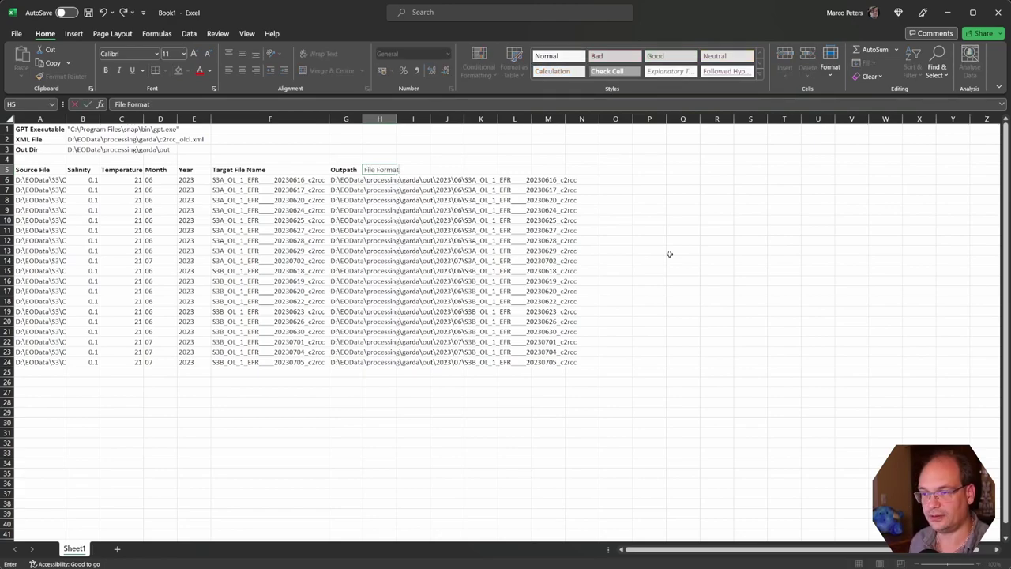
key("Return")
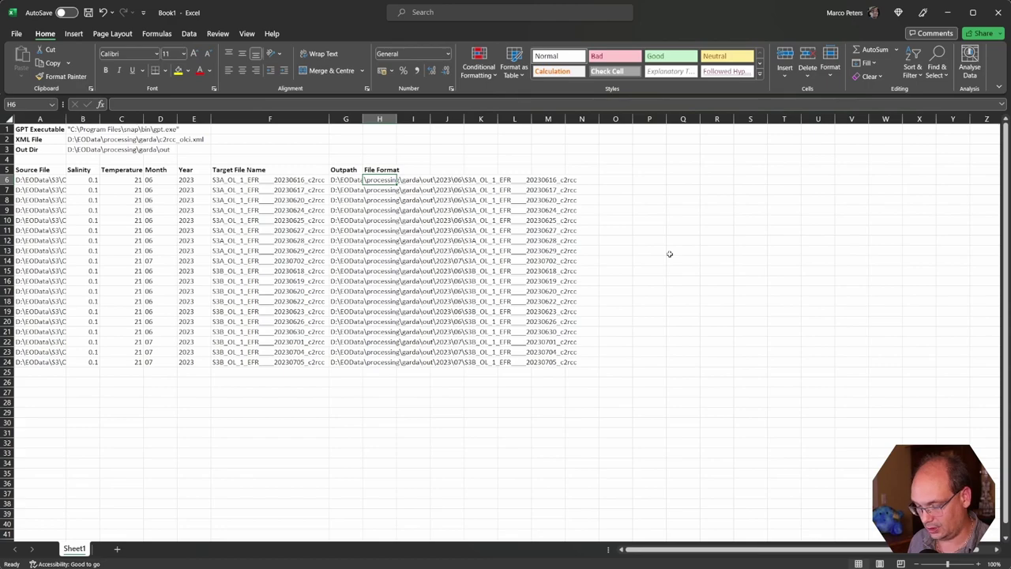
Step: Fill H6:H24 with NetCDF4-CF and autofit column H
type("NetCDF")
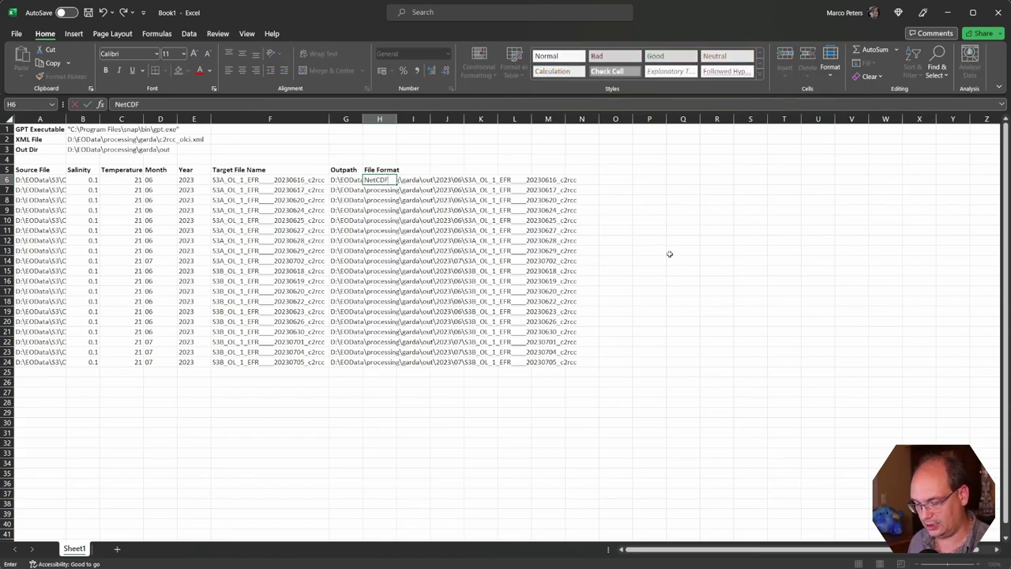
type("4-CF")
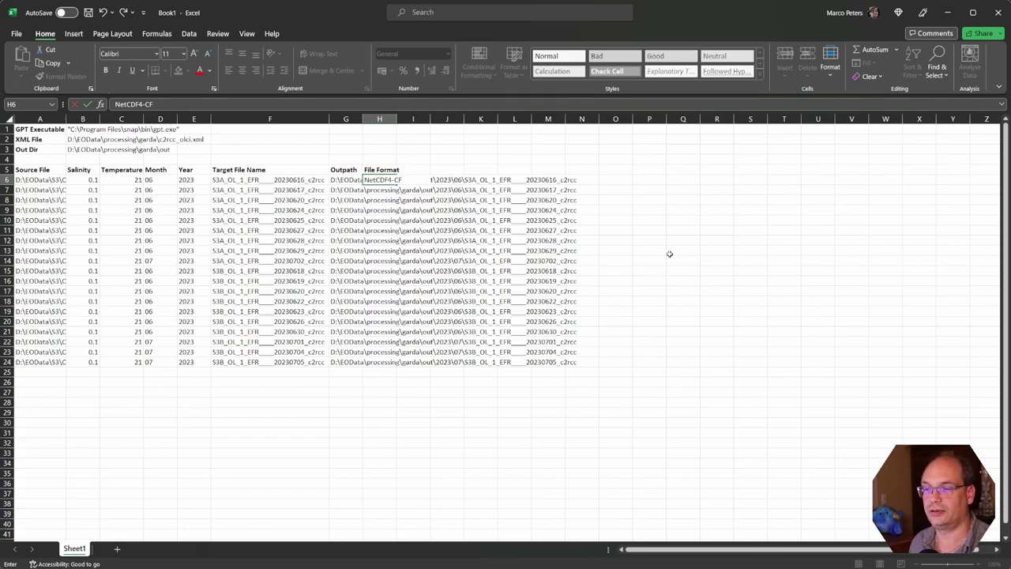
key("Return")
key("Up")
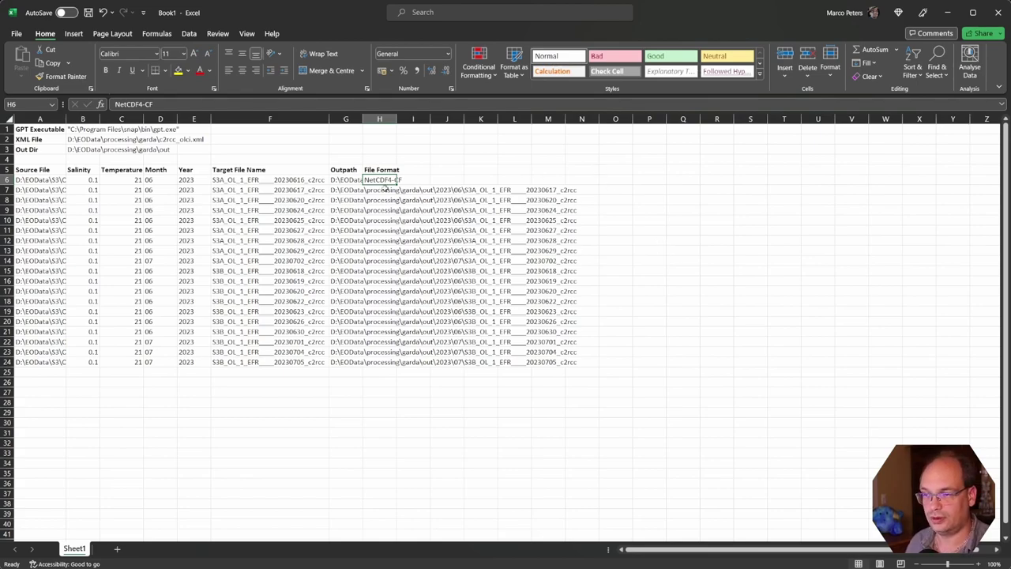
double_click(401, 183)
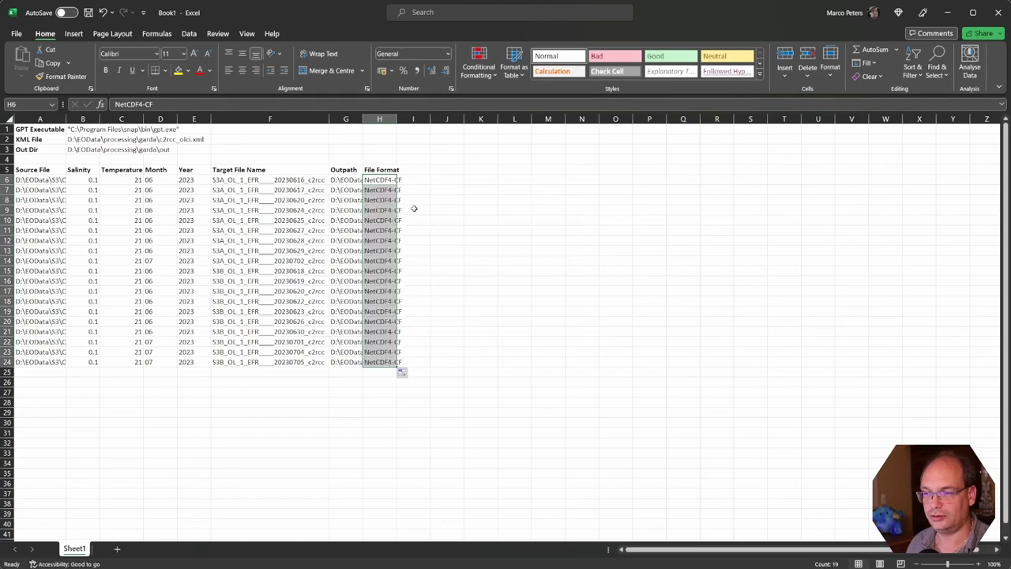
double_click(396, 118)
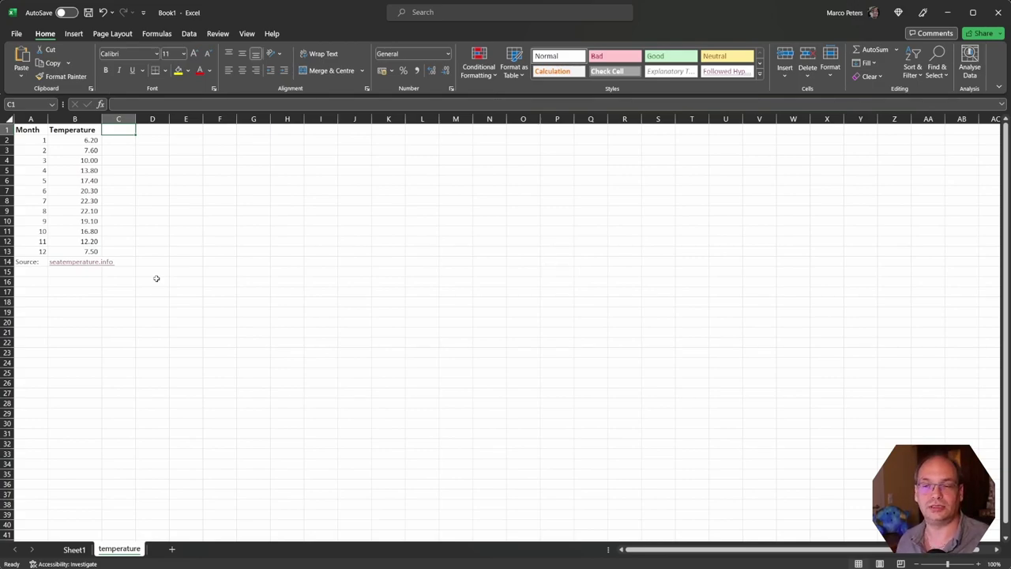
Step: Switch from the temperature sheet back to Sheet1
key("ctrl+Page_Up")
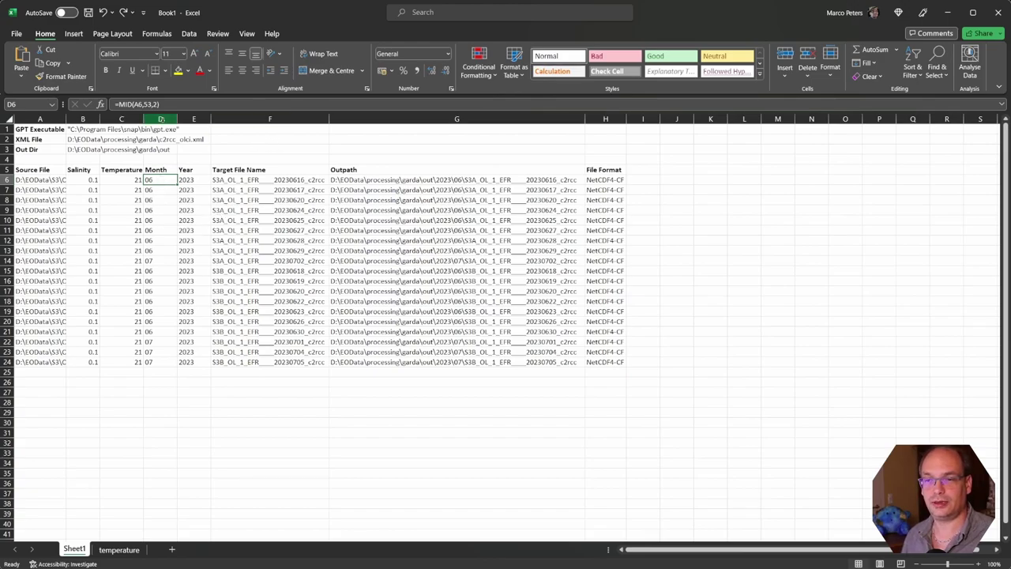
Step: Change D6 to =NUMBERVALUE(MID(A6,53,2)) and fill it down to D24
left_click(170, 103)
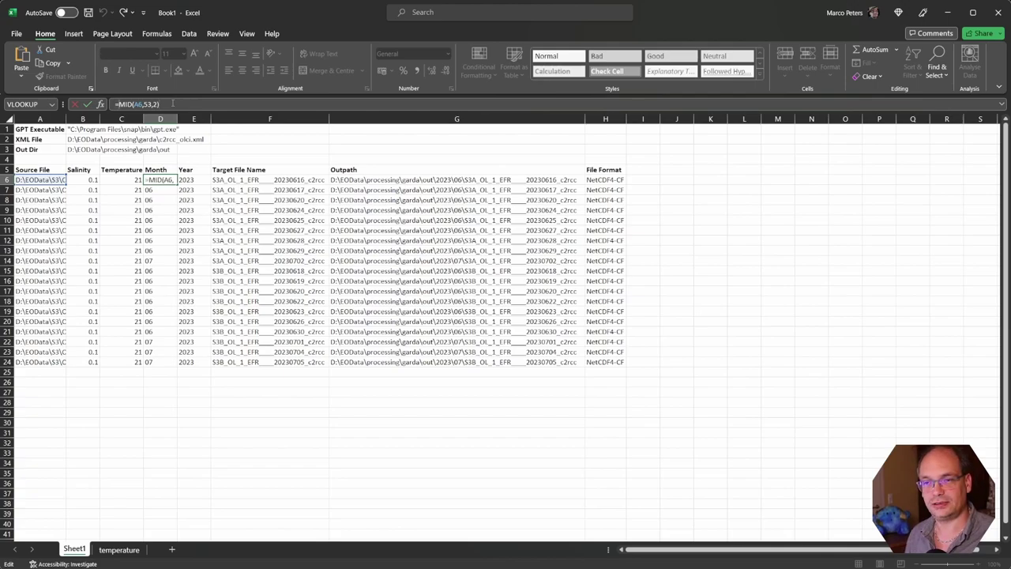
type("Num")
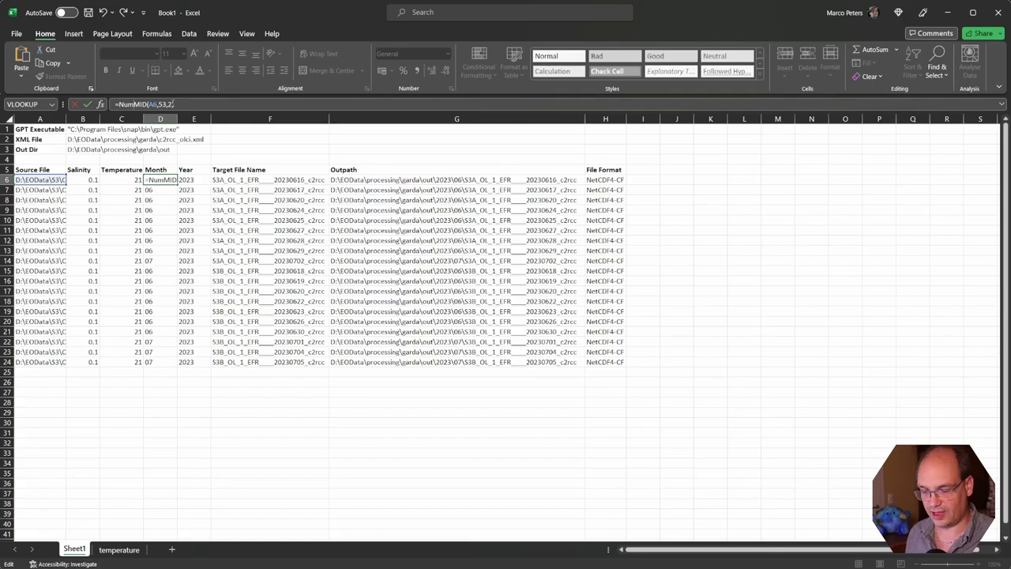
key("Tab")
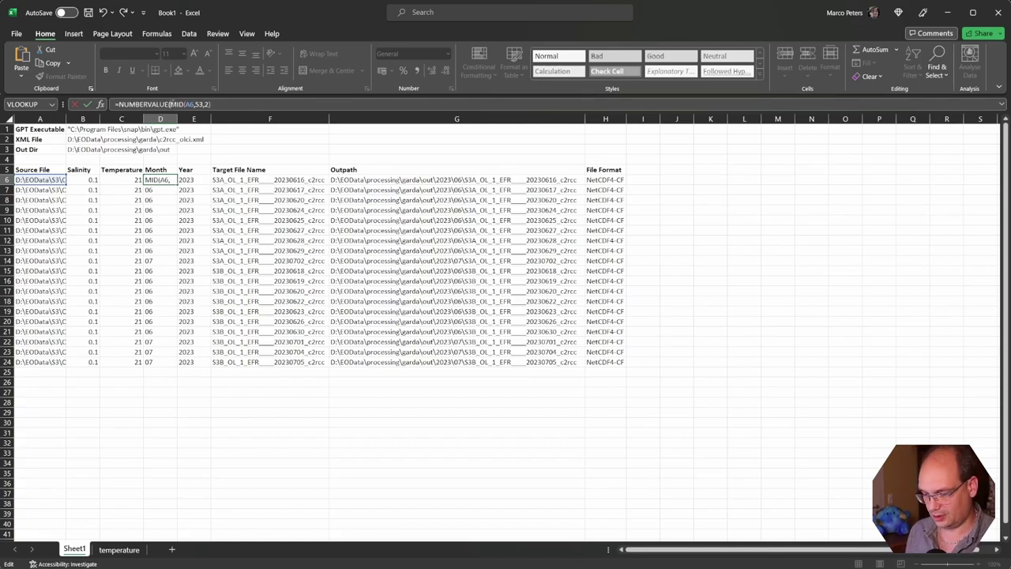
key("End")
key("End")
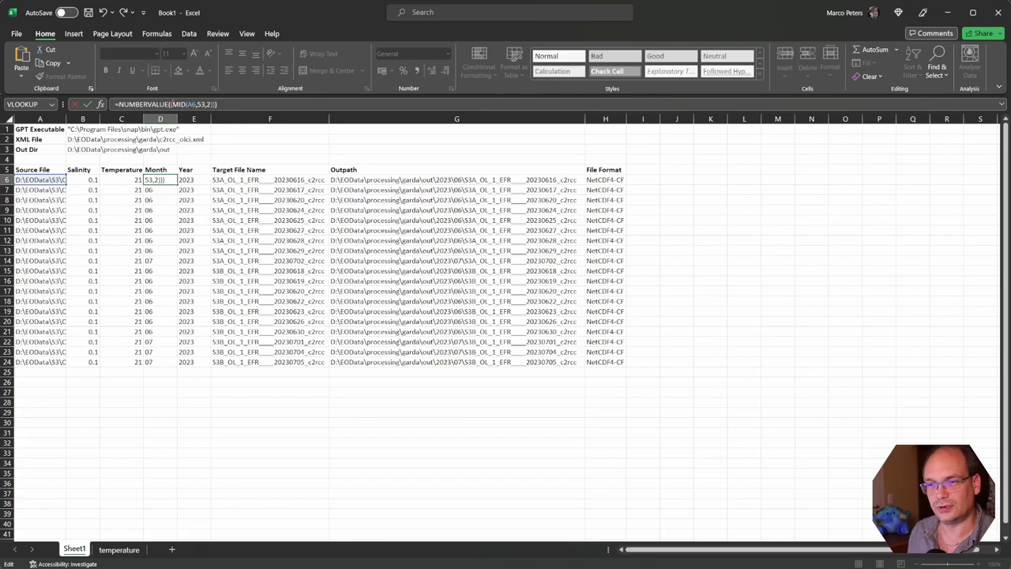
key("Return")
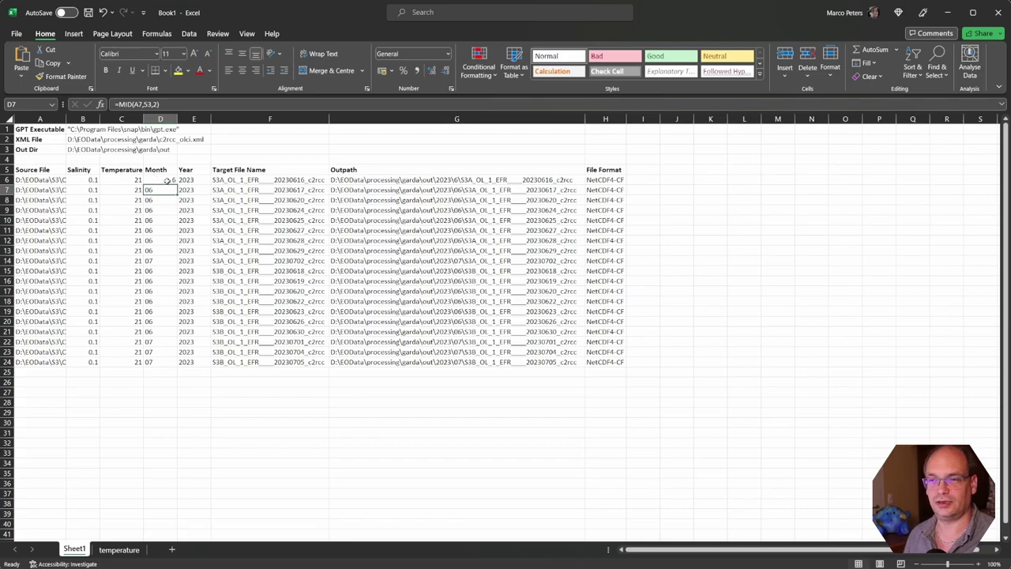
left_click(166, 180)
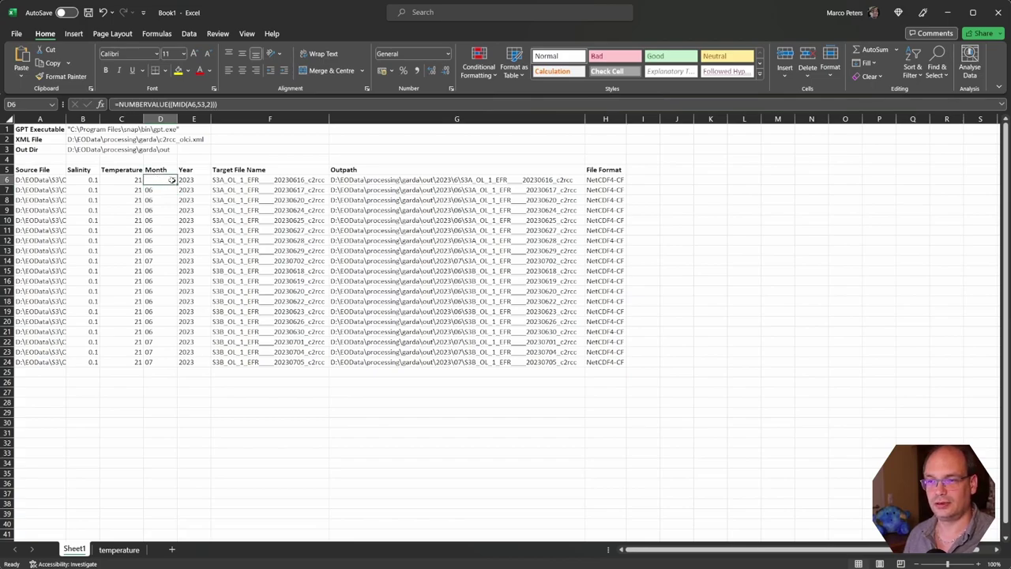
left_click_drag(177, 185, 183, 372)
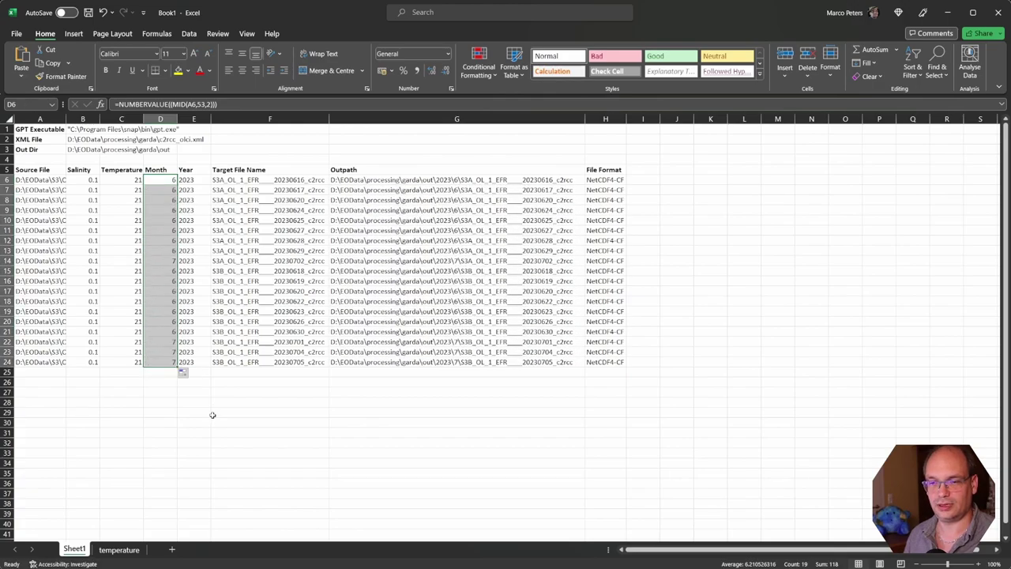
key("Left")
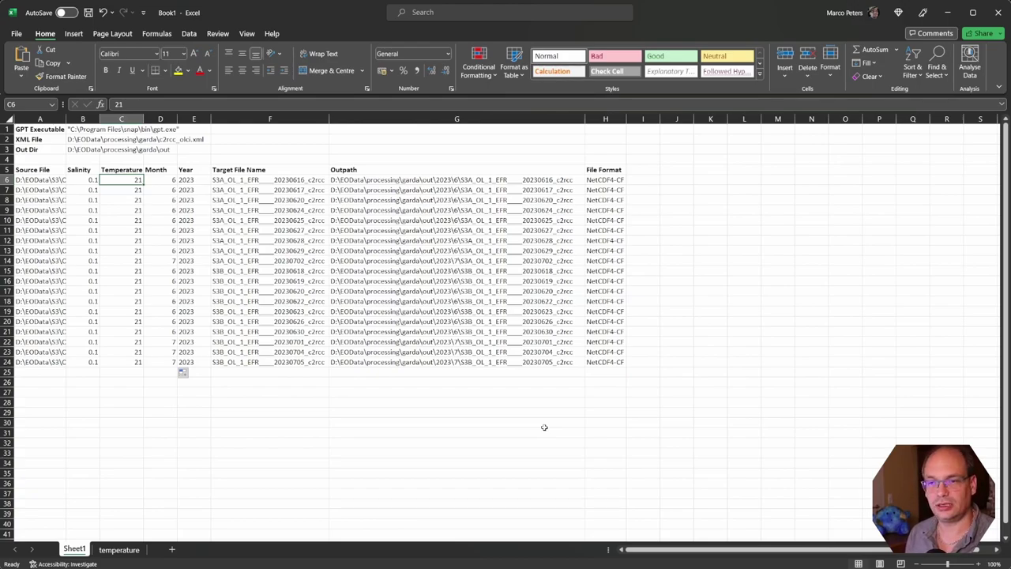
Step: Enter =VLOOKUP(D6,temperature!$A$2:$B$13,2) in C6 and fill it down to C24
type("=")
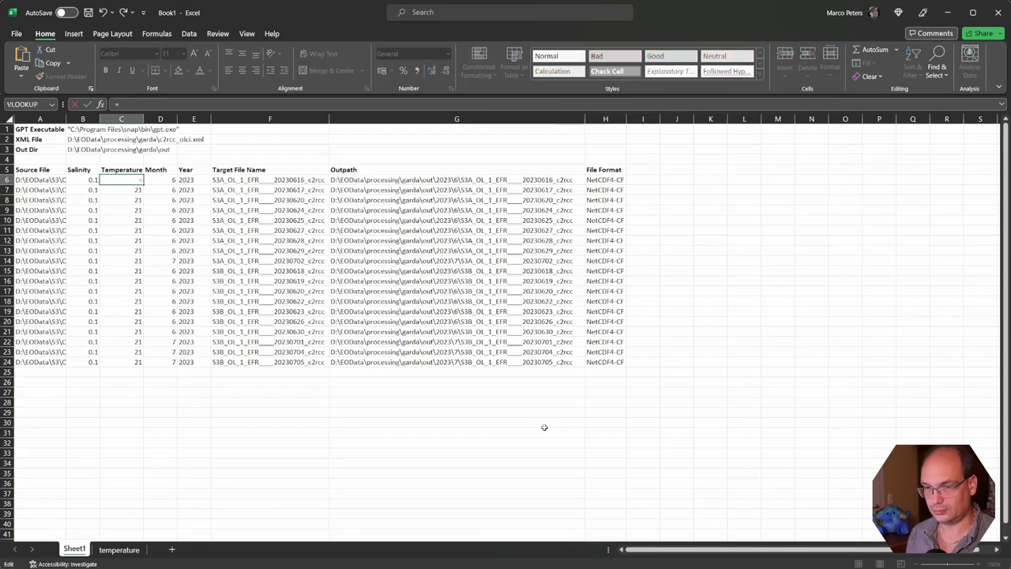
type("VL")
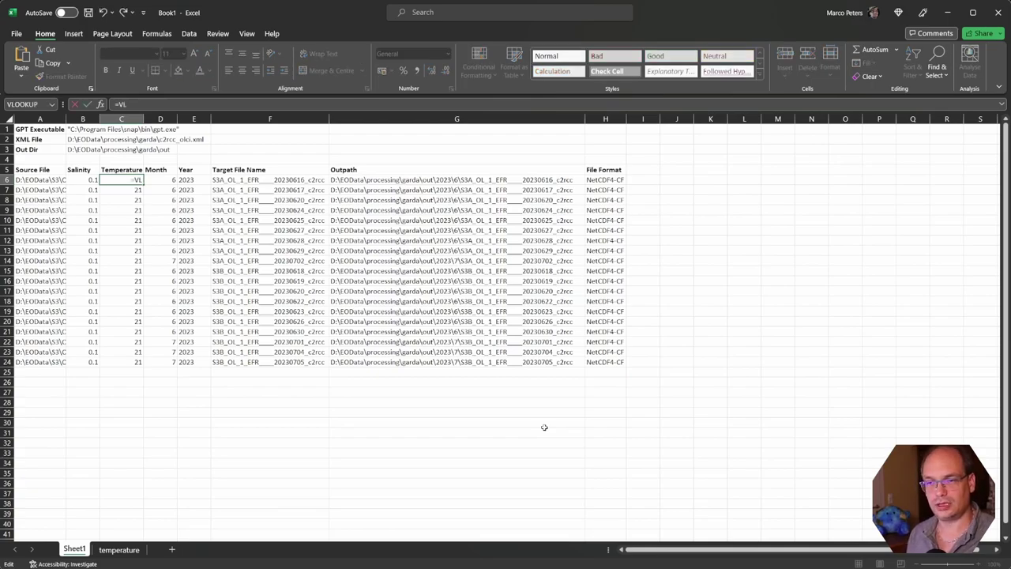
key("Tab")
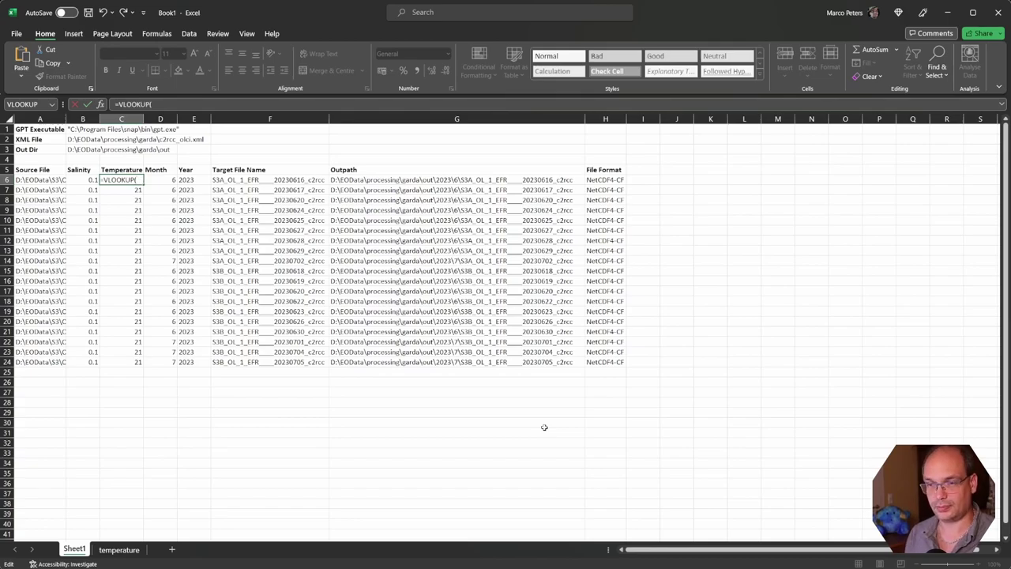
key("BackSpace")
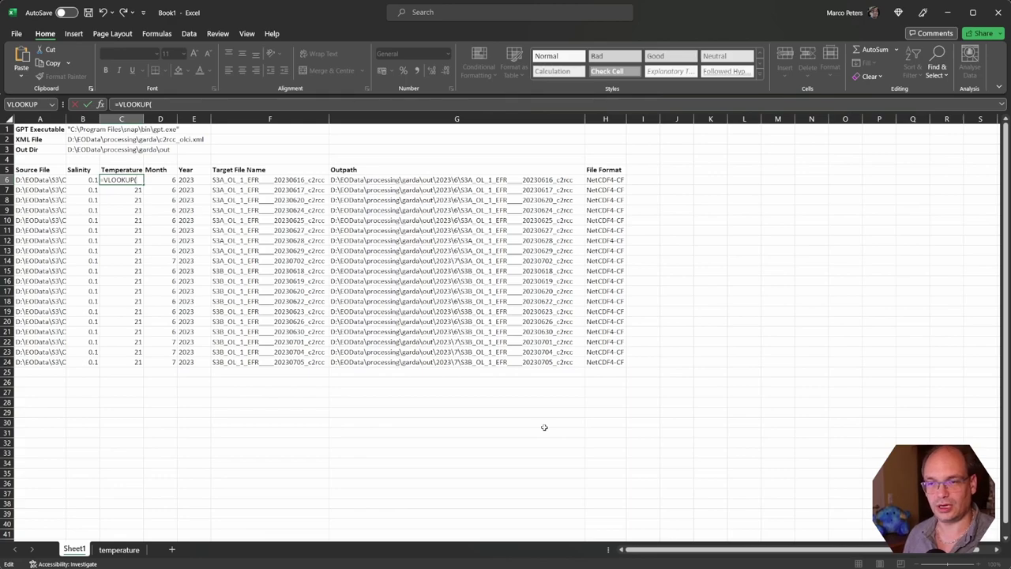
left_click(163, 181)
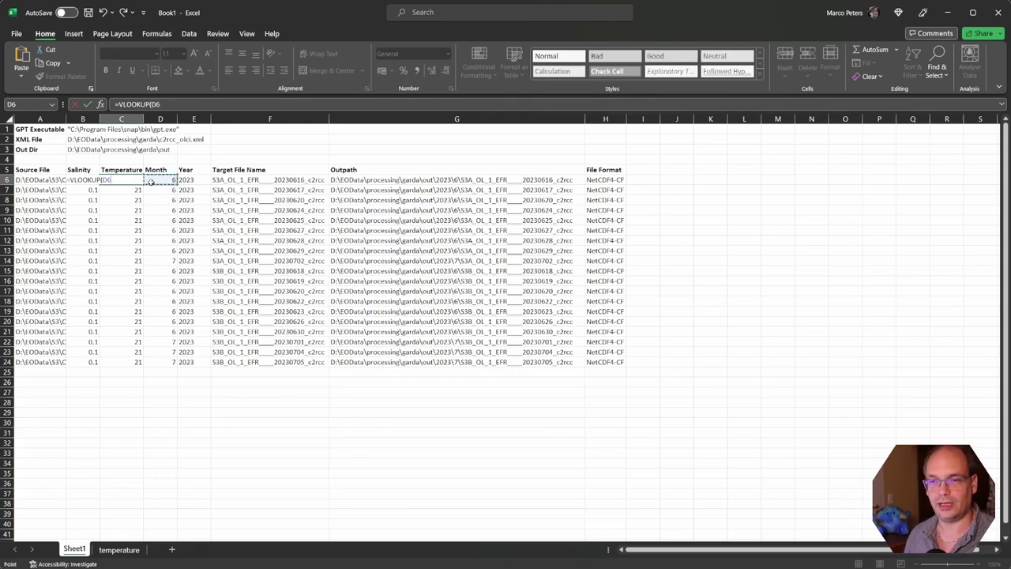
type(",")
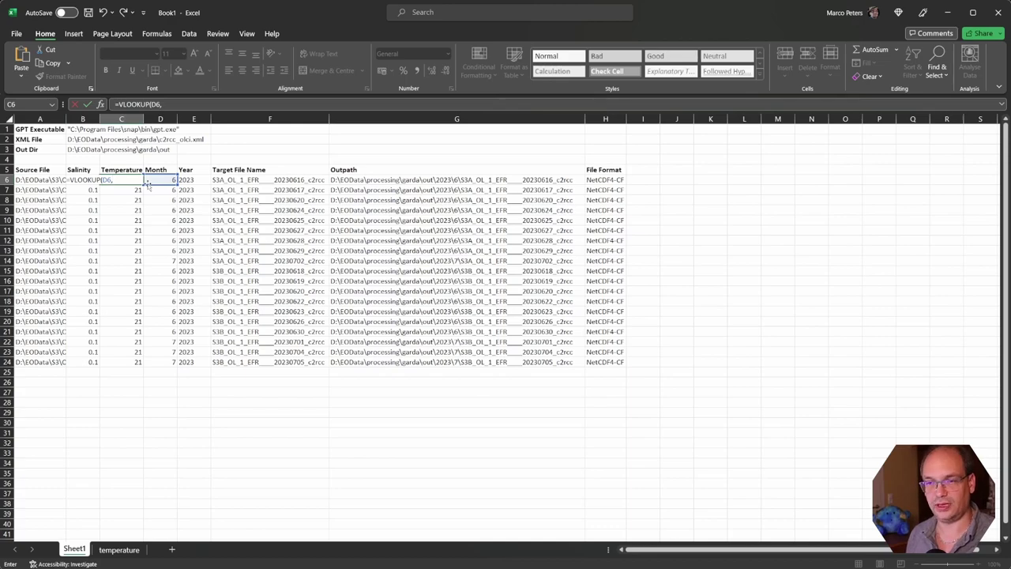
key("ctrl+v")
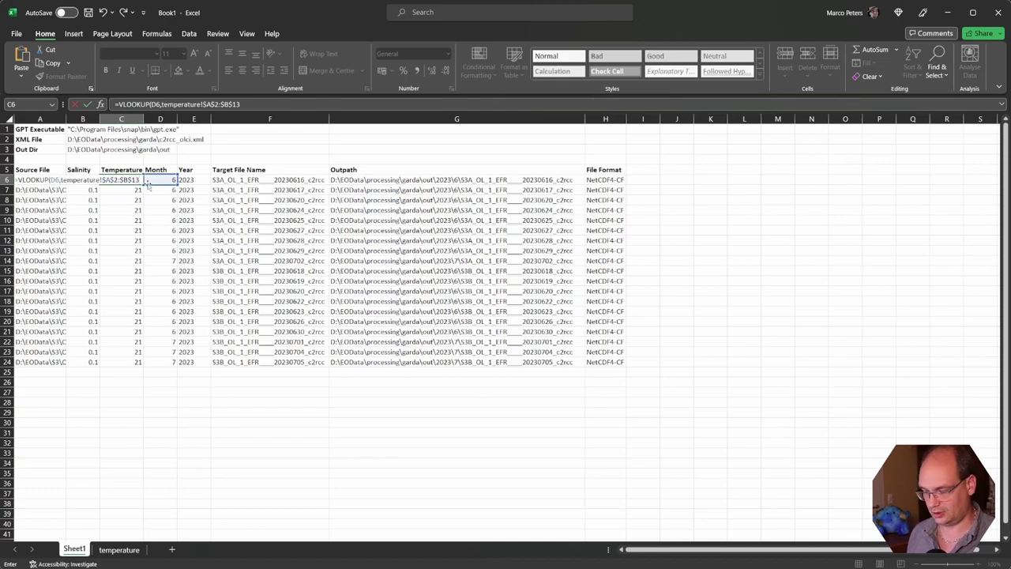
type(",")
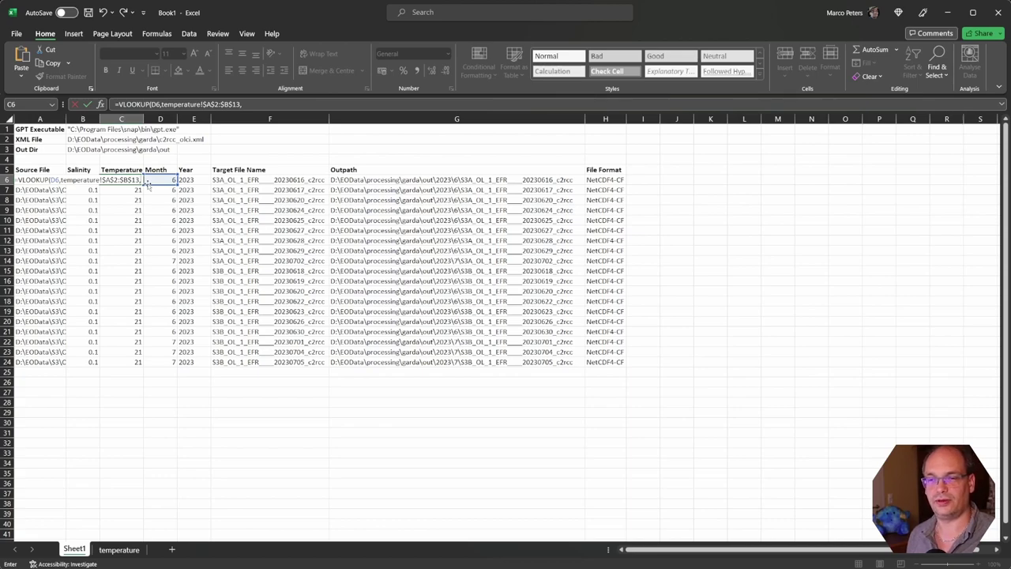
type("2")
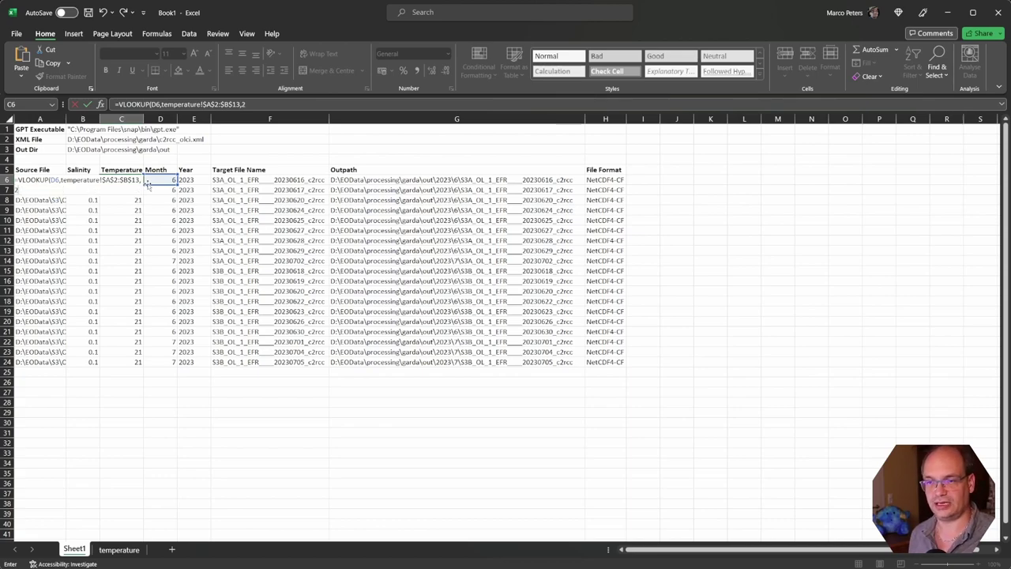
type(")")
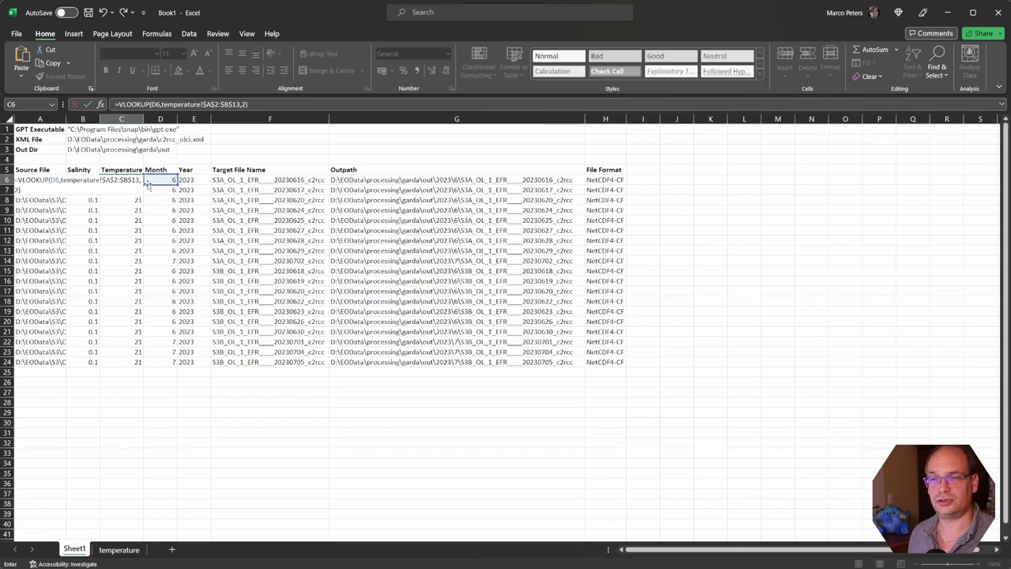
key("Return")
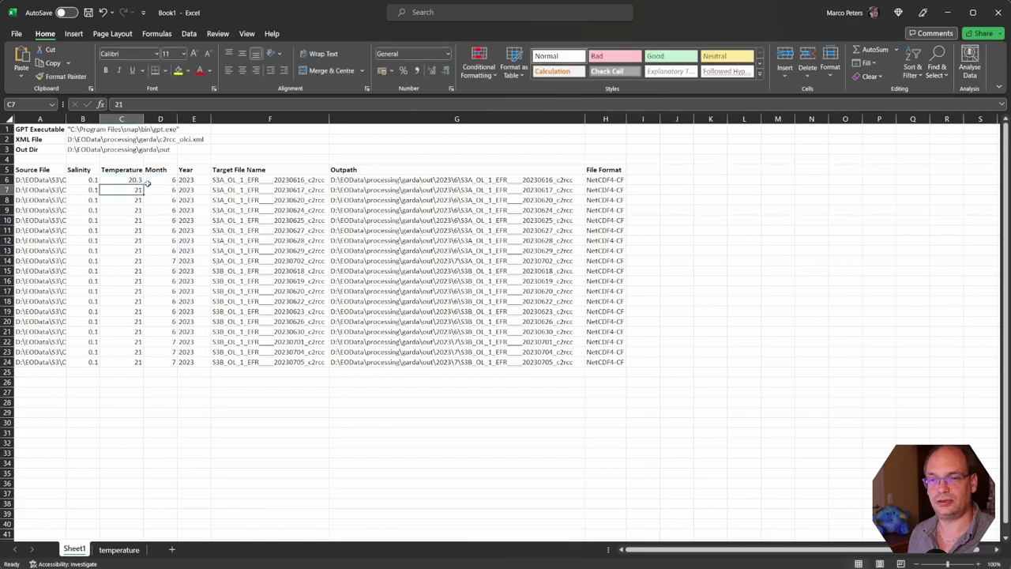
left_click(133, 180)
double_click(144, 184)
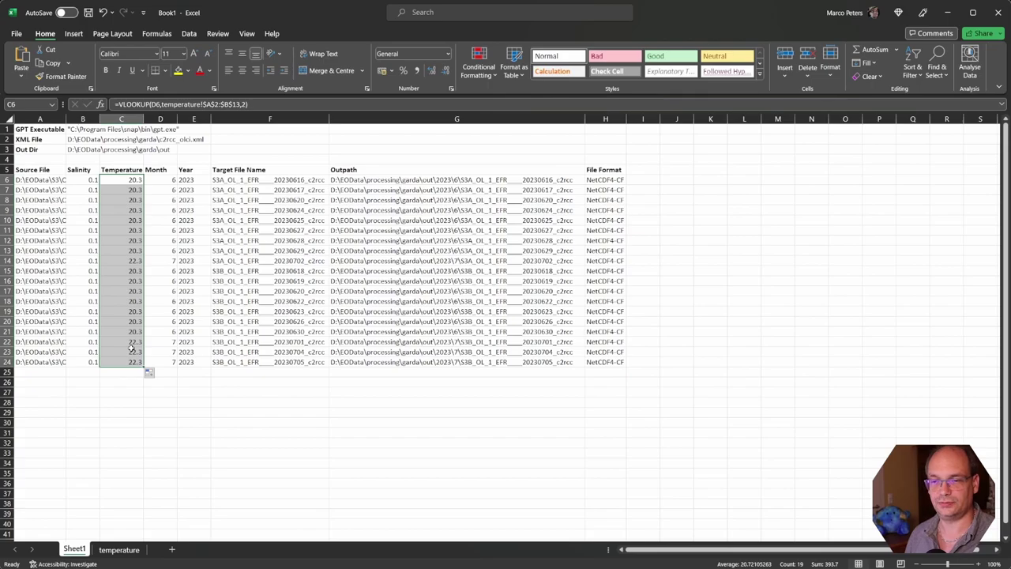
Step: Add the header 'Command' in I5
left_click(643, 179)
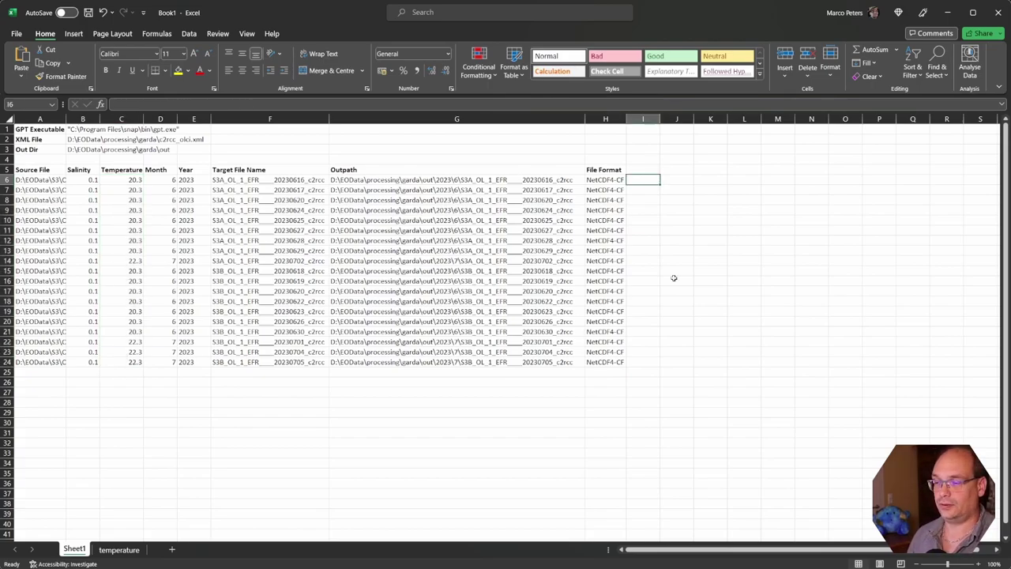
left_click(651, 169)
type("Command")
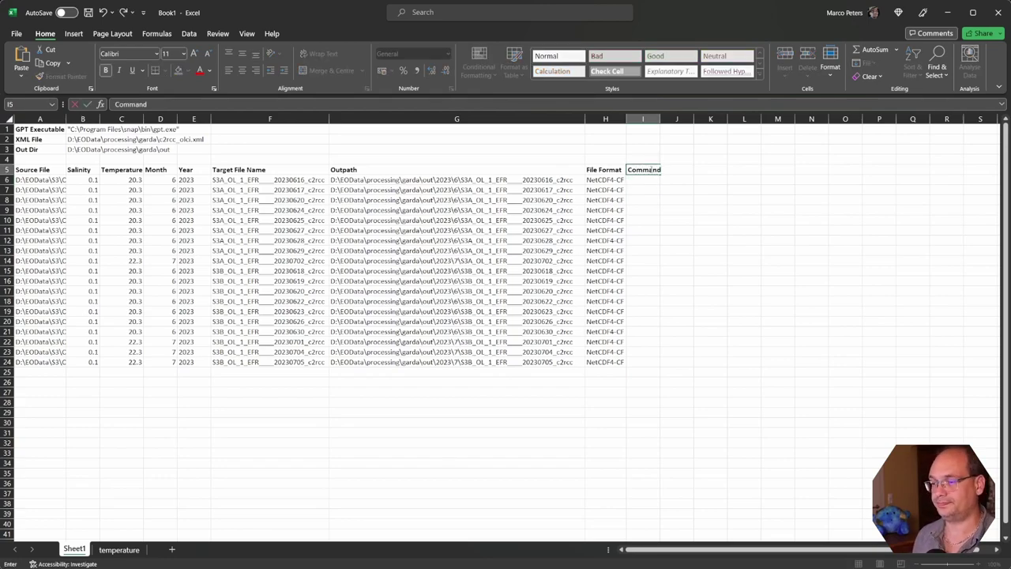
key("Return")
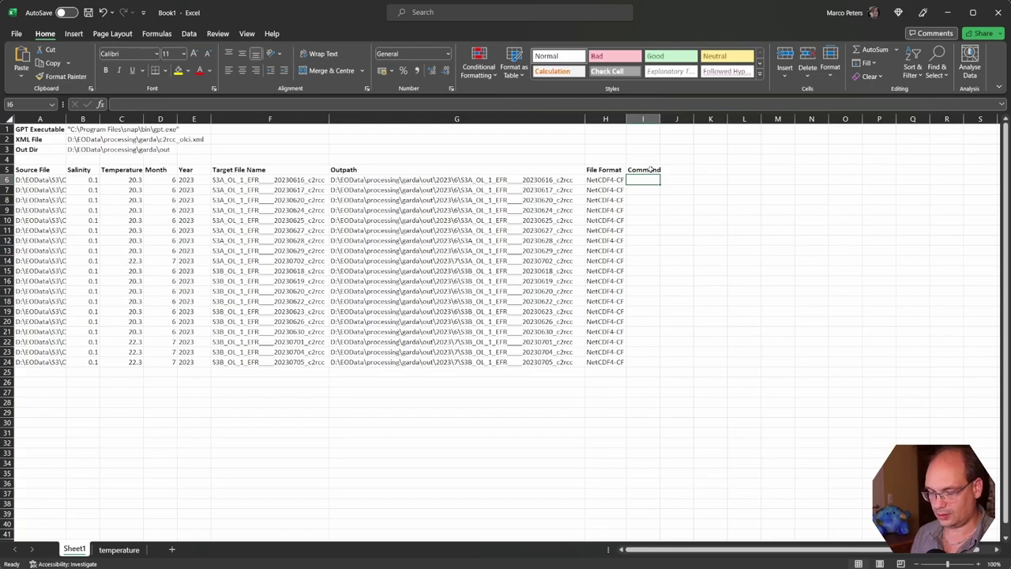
Step: Paste the prepared CONCAT gpt command formula into I6, checking its cell references
type("=")
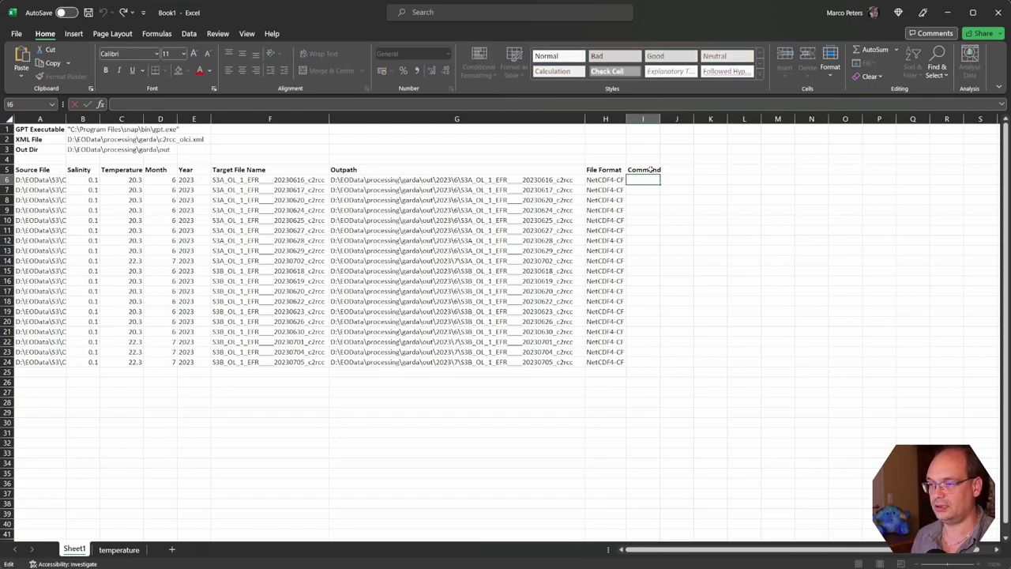
key("ctrl+v")
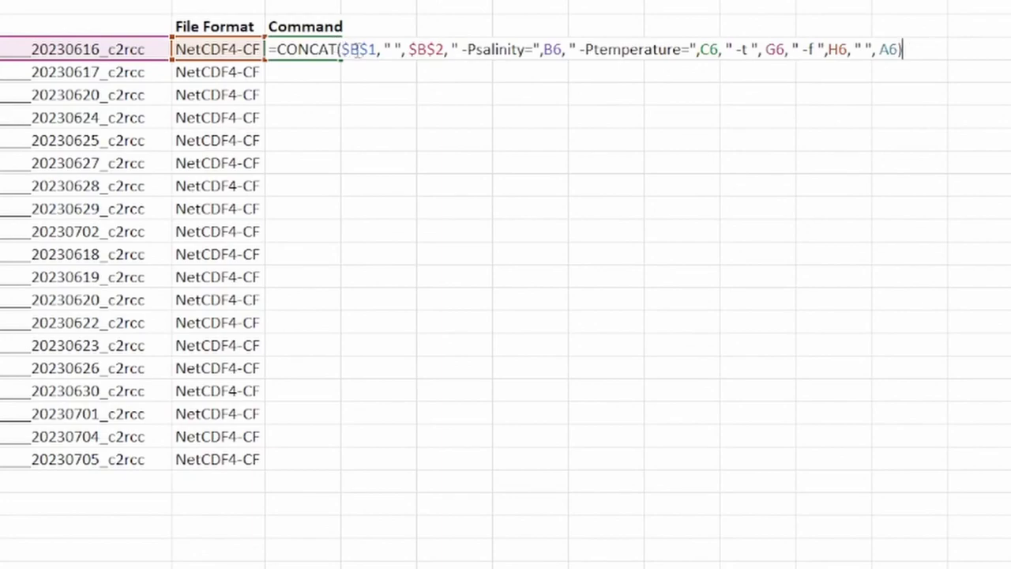
left_click(357, 49)
left_click(429, 50)
left_click(554, 49)
left_click(709, 49)
key("Right")
key("Right")
key("Right")
key("Right")
key("Right")
key("Right")
key("Right")
key("Right")
key("Right")
key("Right")
key("Right")
key("Right")
left_click(889, 49)
key("Return")
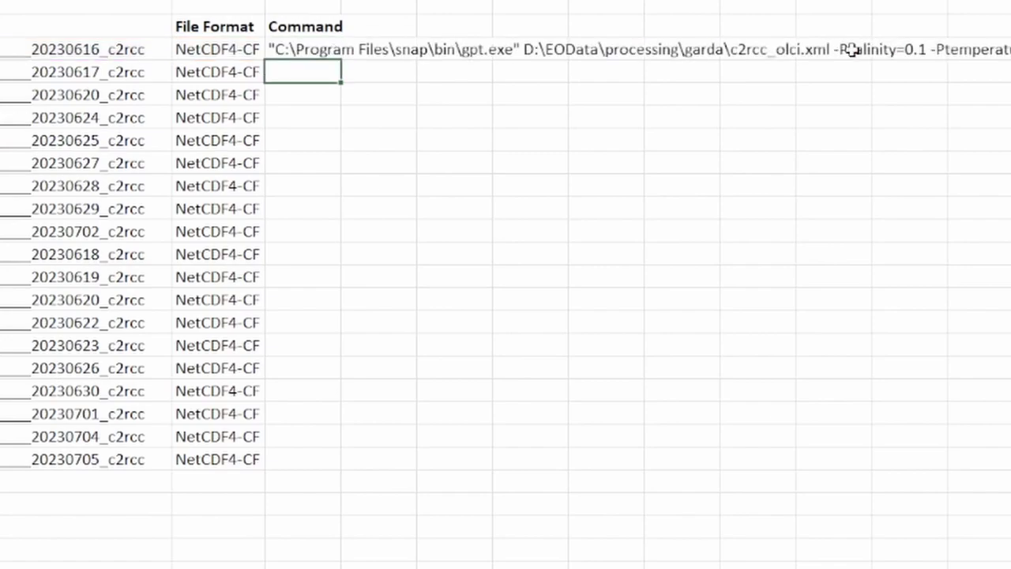
Step: Fill the command formula down all scene rows and copy the Command column
left_click(316, 51)
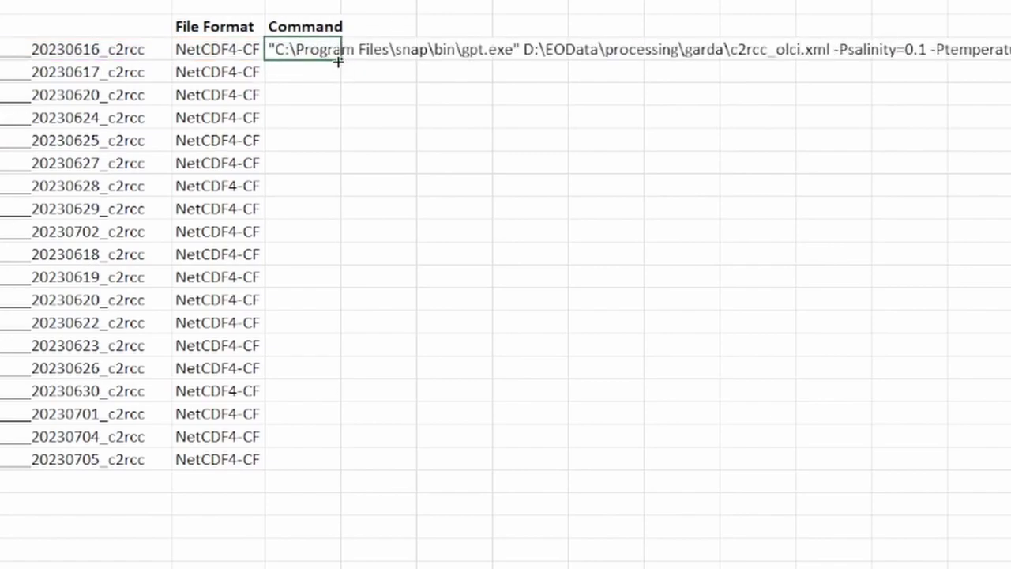
double_click(340, 61)
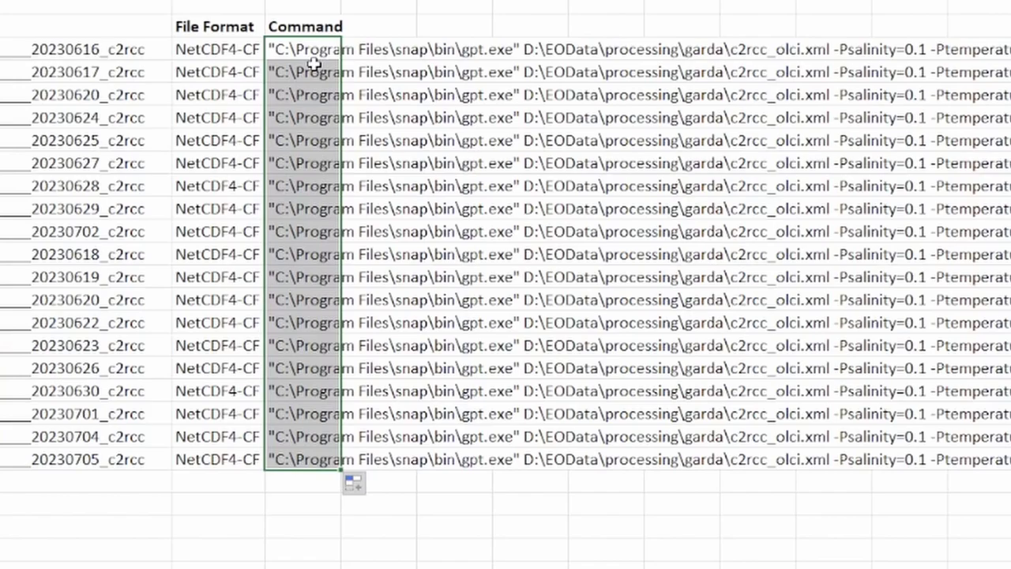
key("ctrl+c")
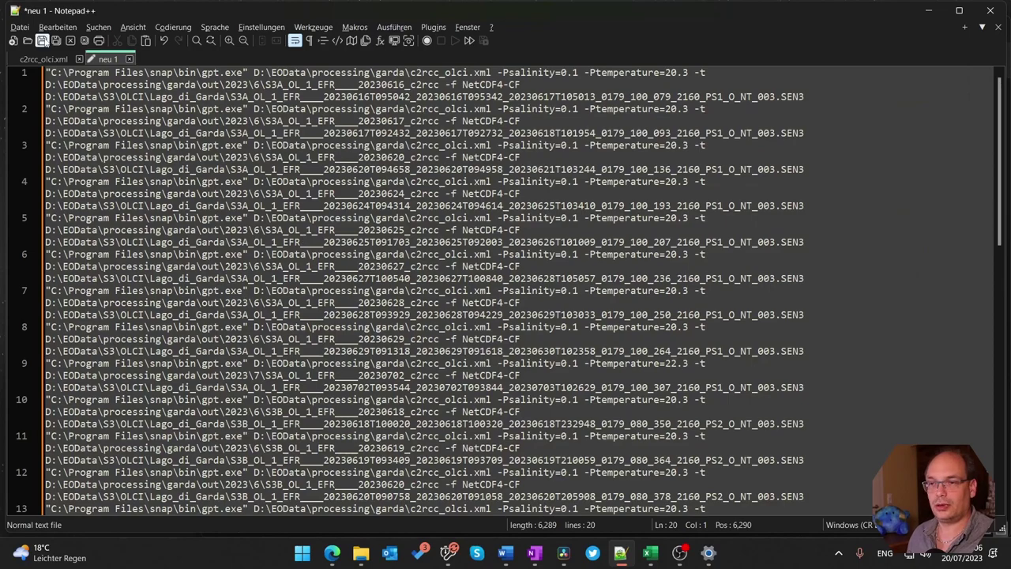
Step: Save the Notepad++ file as garda_processing.cmd in the garda processing folder
left_click(43, 41)
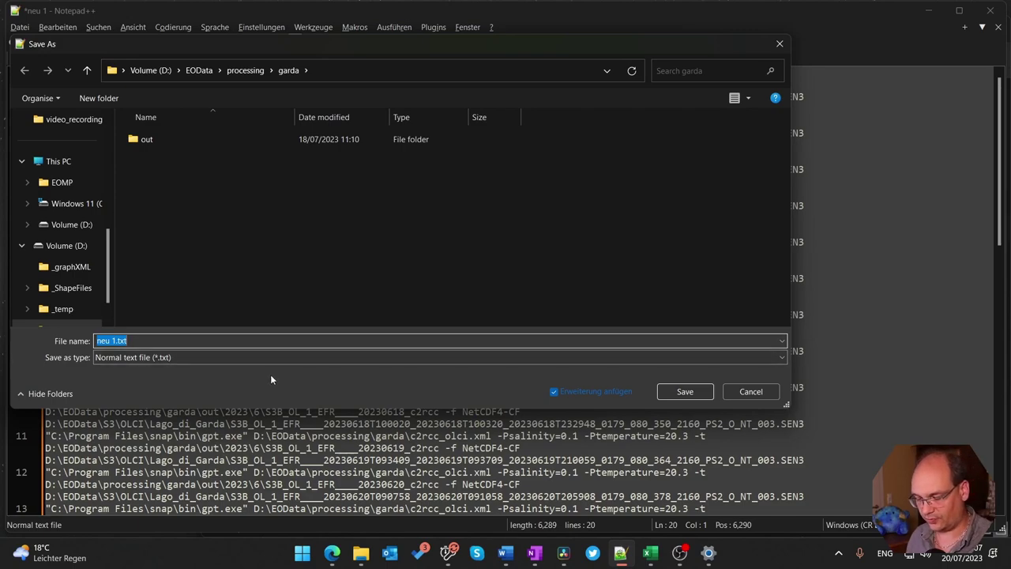
key("ctrl+v")
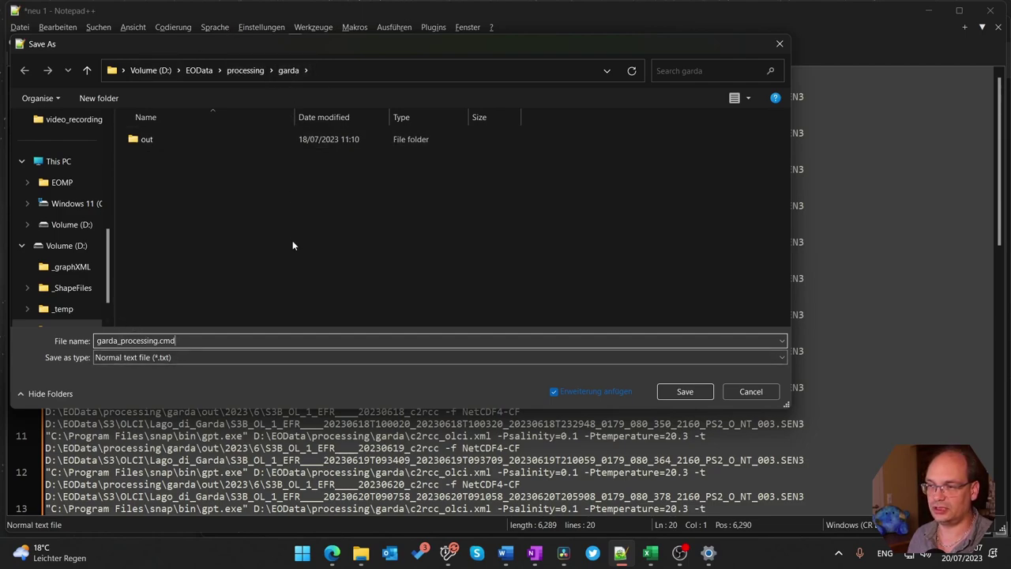
left_click(685, 391)
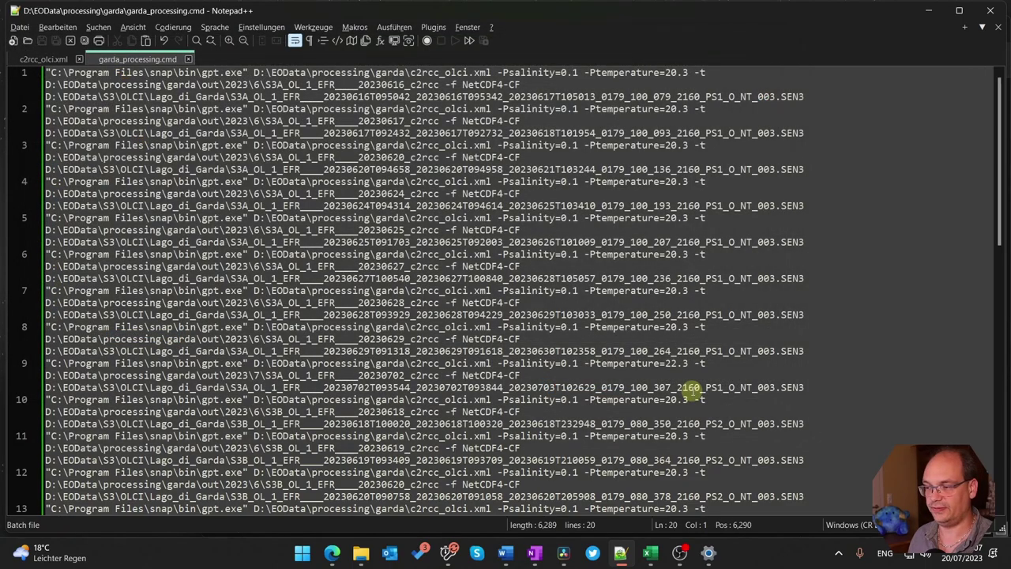
Step: Run garda_processing.cmd from the garda folder, then close its console window
key("alt+Tab")
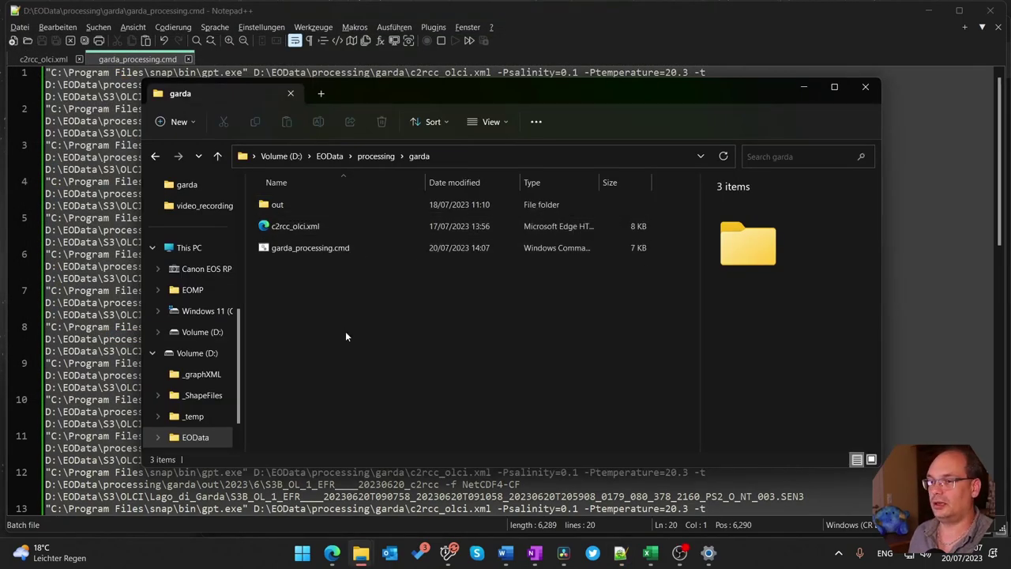
double_click(305, 250)
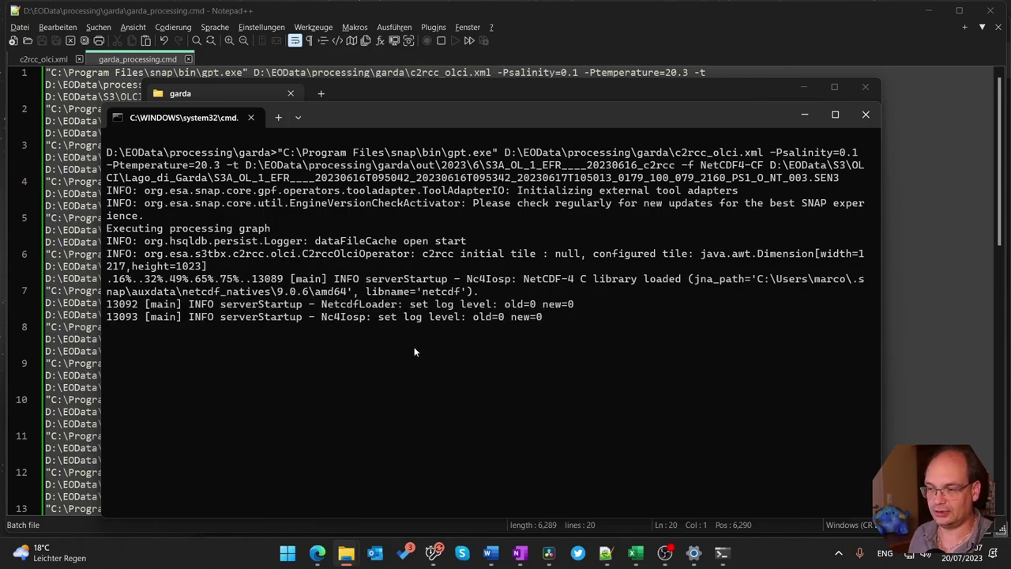
key("alt+F4")
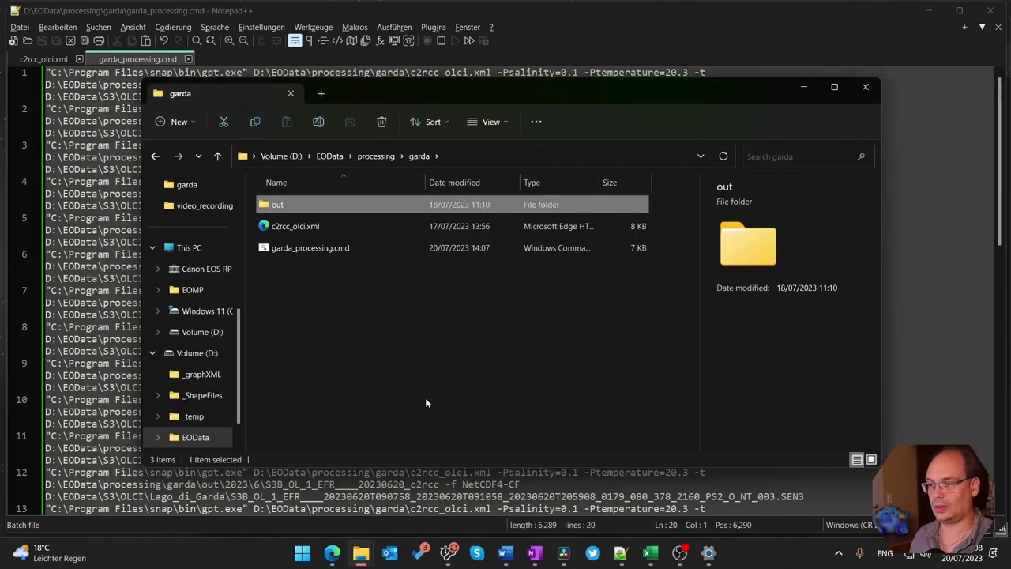
Step: Check the fifteen June files in out\2023\6, then open folder 7's four July files
double_click(279, 206)
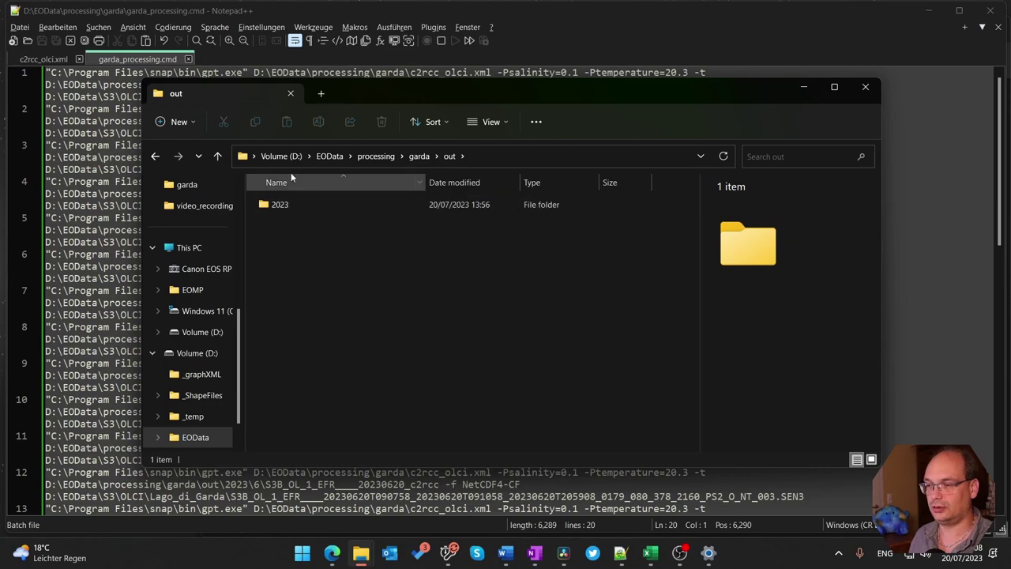
double_click(272, 206)
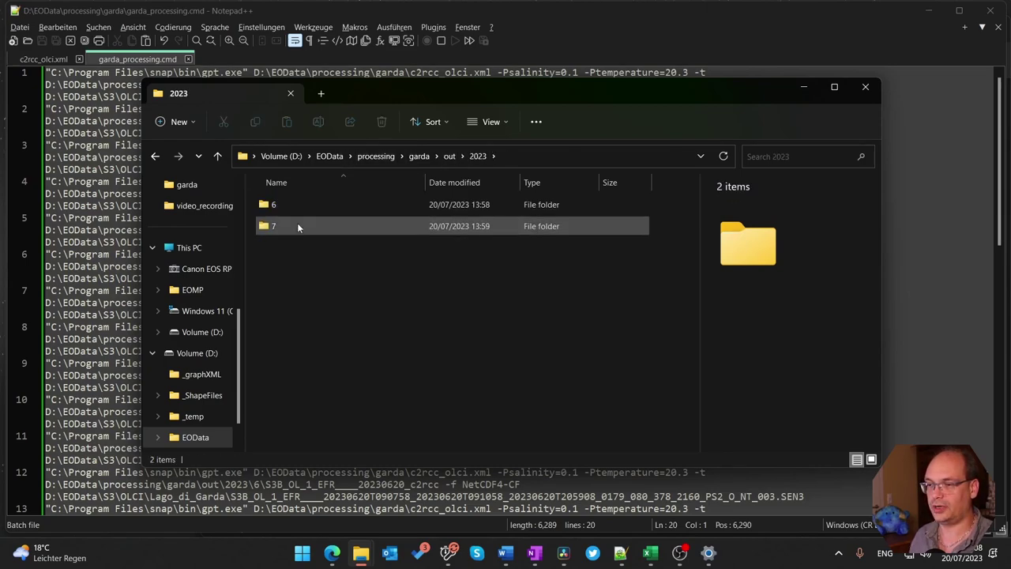
double_click(294, 204)
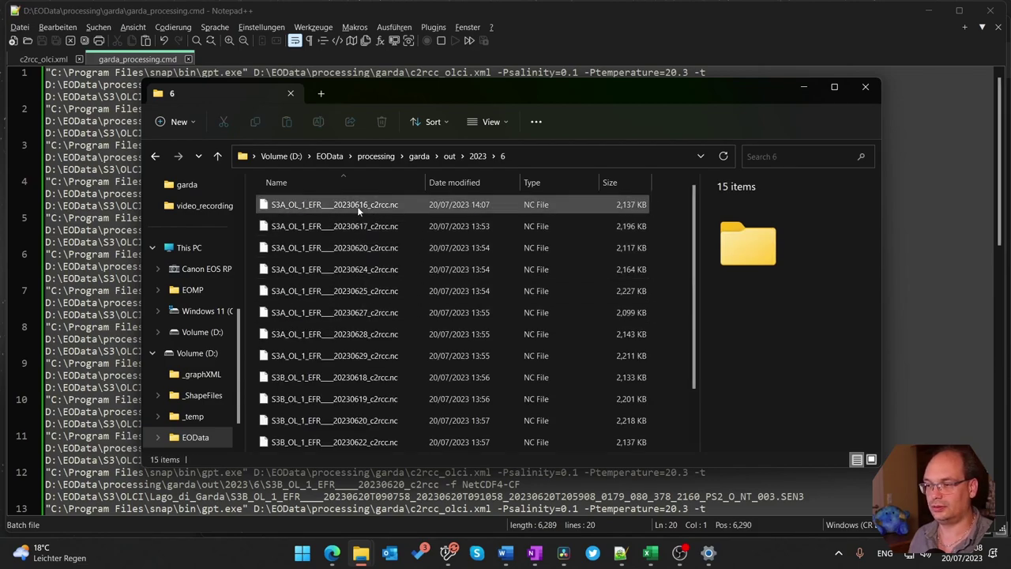
scroll(359, 261, "down", 1)
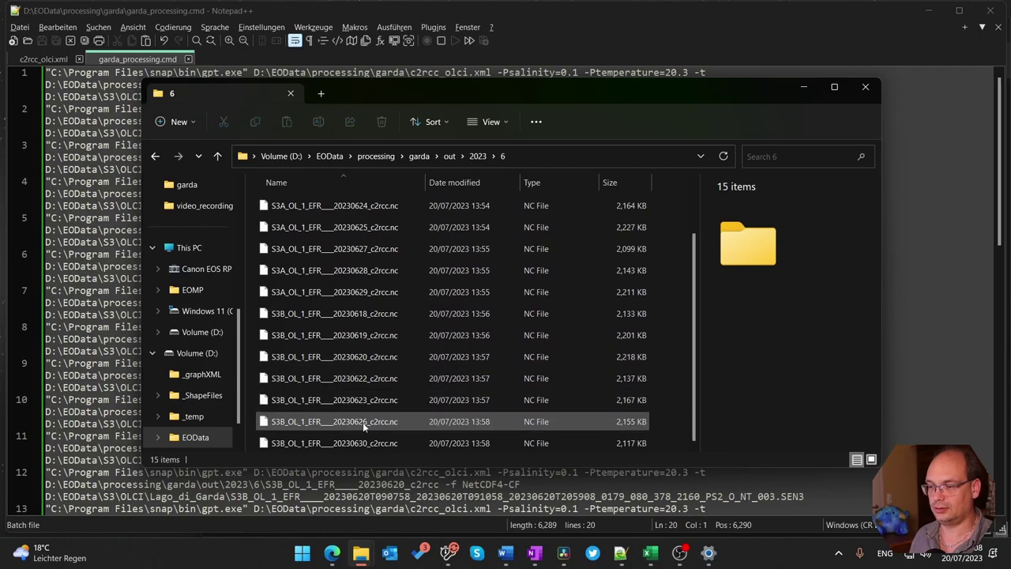
left_click(478, 156)
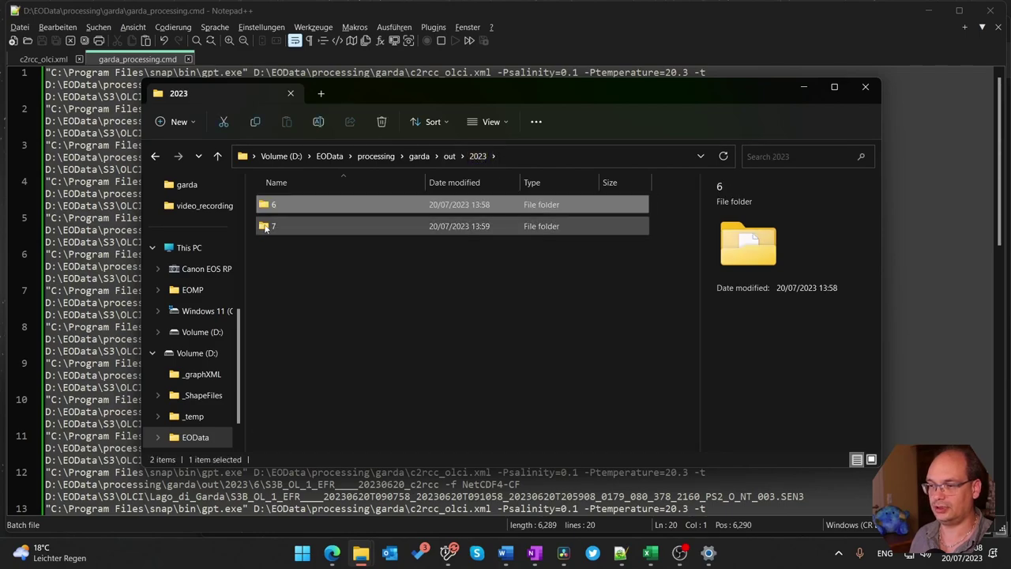
double_click(268, 227)
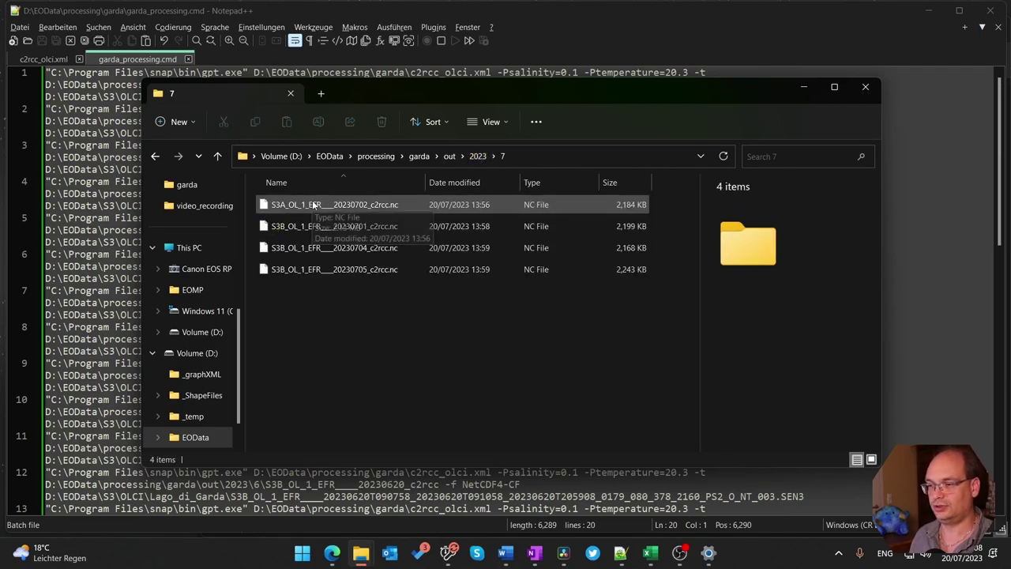